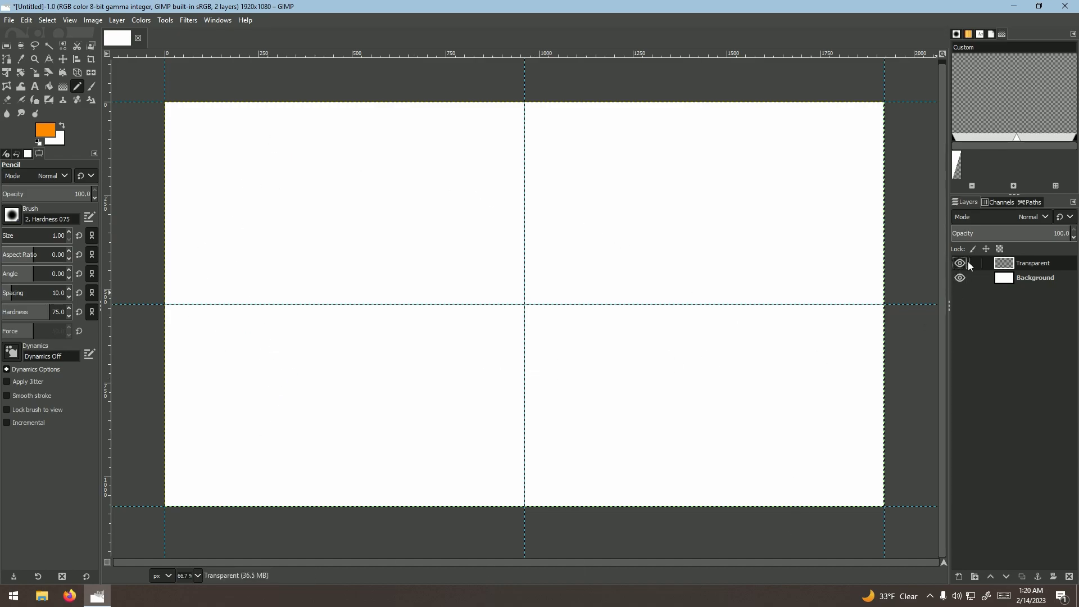
pyautogui.click(960, 580)
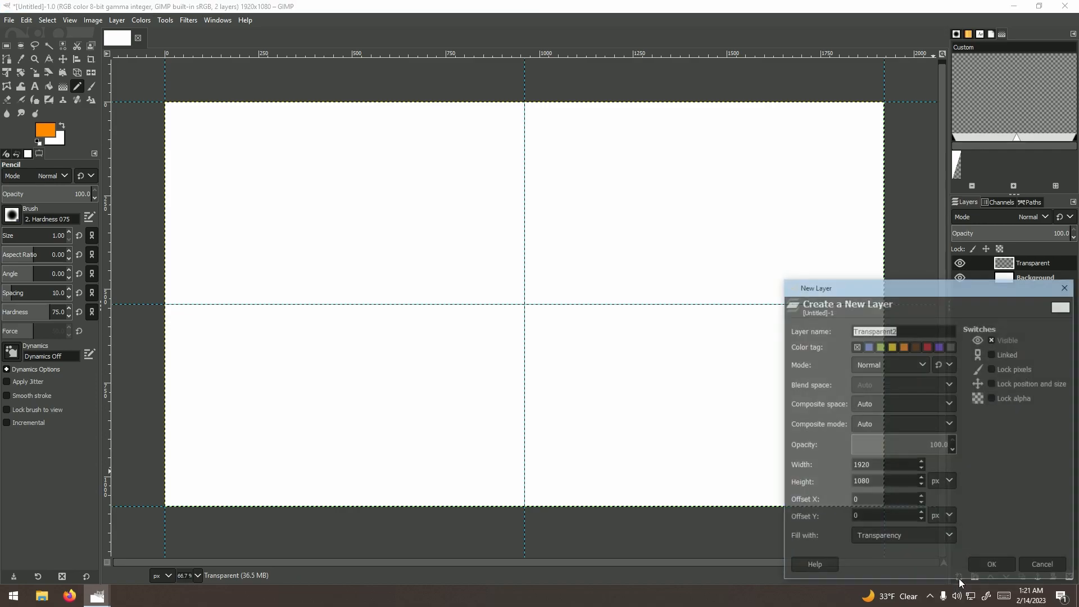
pyautogui.click(1043, 567)
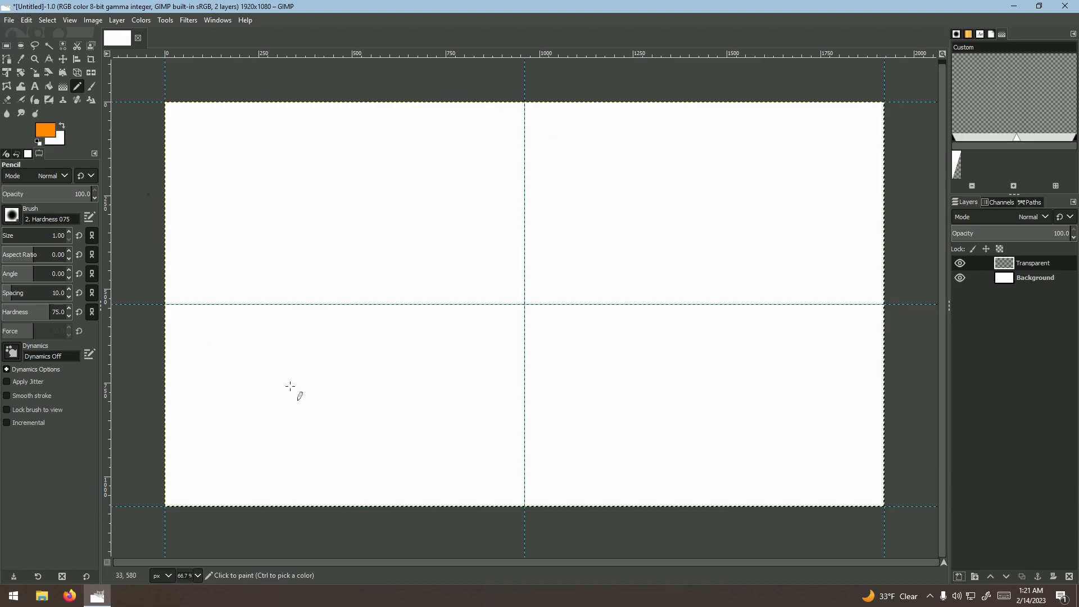
pyautogui.click(98, 20)
pyautogui.moveTo(153, 301)
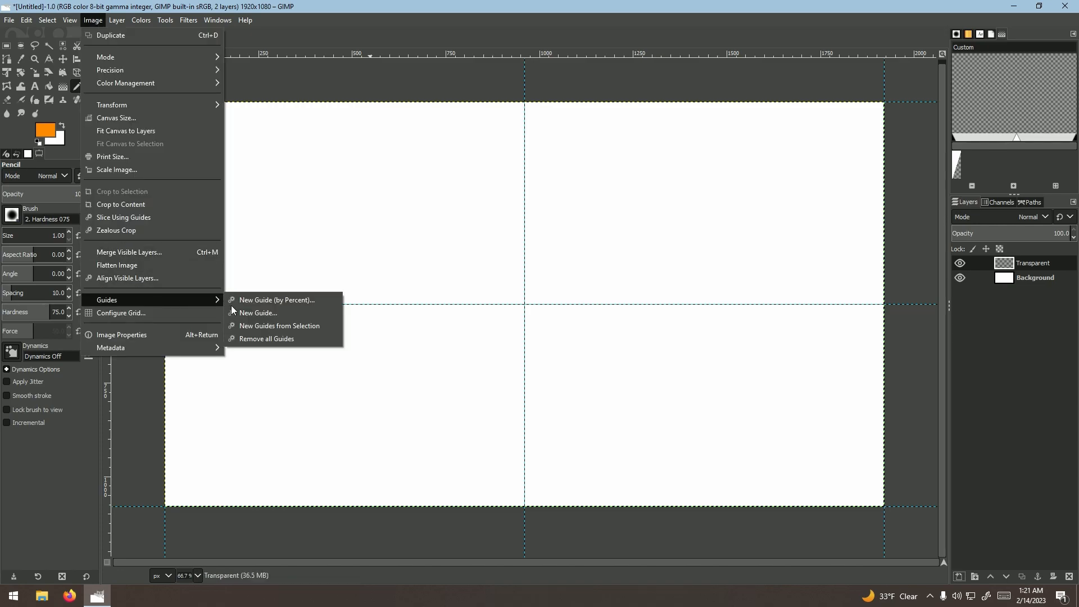
pyautogui.click(273, 299)
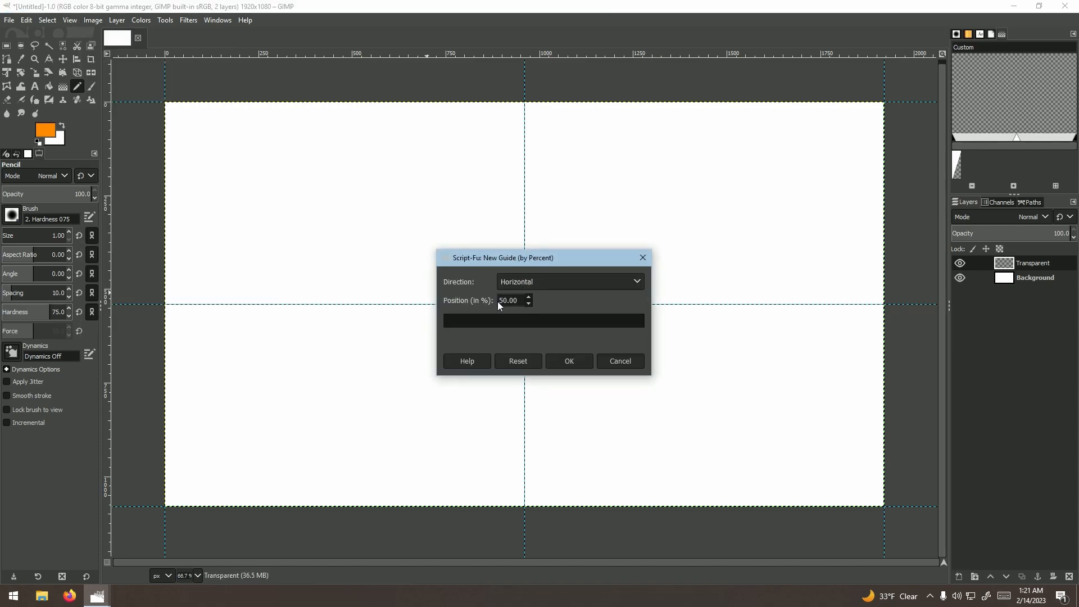
pyautogui.click(557, 283)
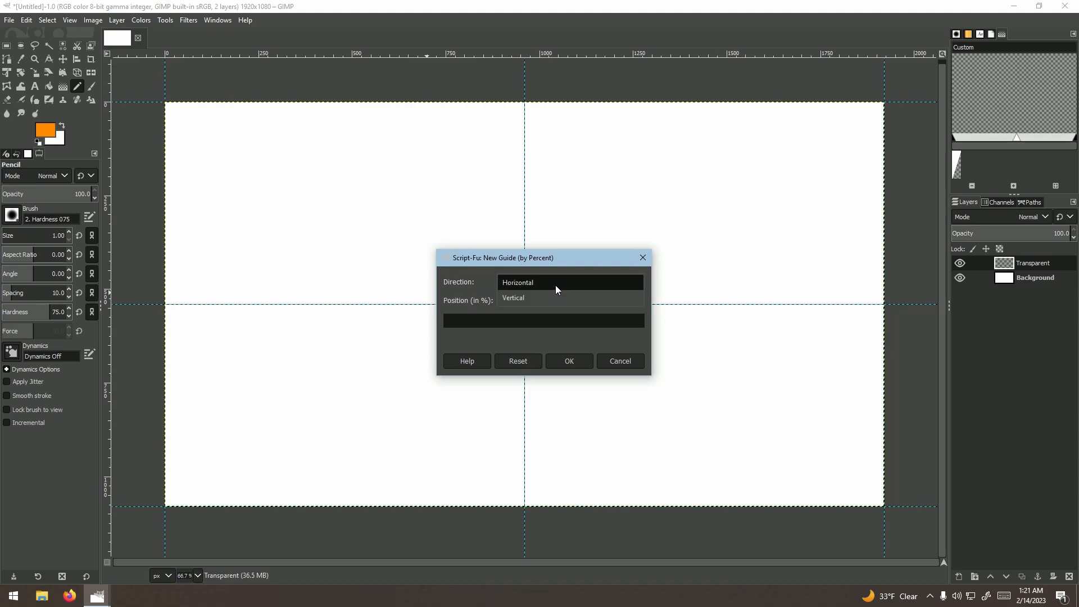
pyautogui.click(487, 284)
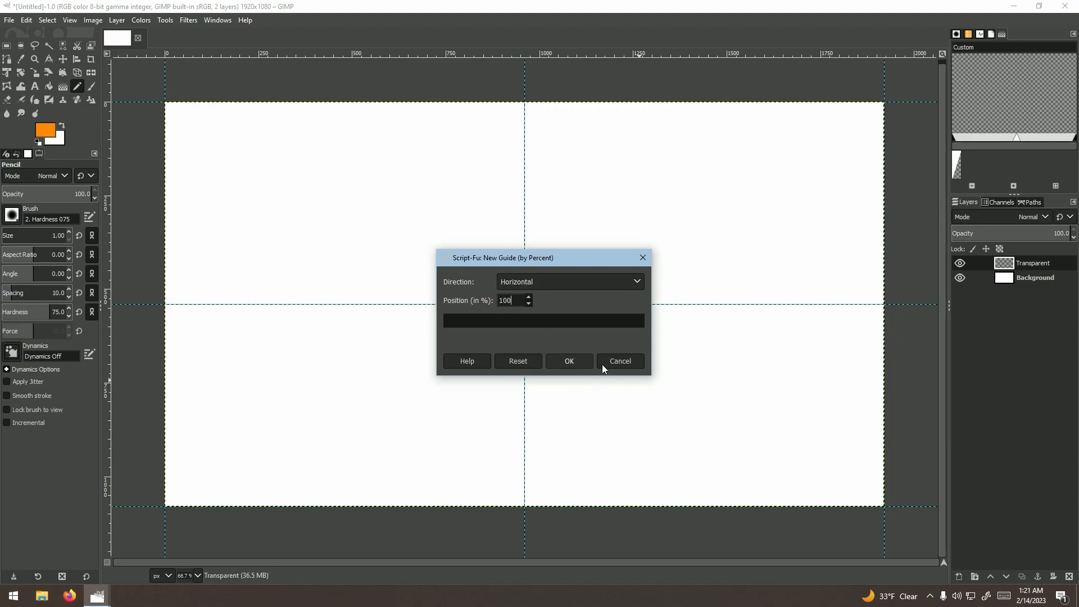
pyautogui.click(629, 362)
# Step: Draw a rectangular selection and move it so its edge snaps to the vertical centre guide
pyautogui.click(11, 47)
pyautogui.moveTo(407, 214); pyautogui.dragTo(701, 465)
pyautogui.moveTo(605, 424)
pyautogui.mouseDown()
pyautogui.moveTo(679, 358)
pyautogui.moveTo(723, 344)
pyautogui.mouseUp()
pyautogui.click(78, 86)
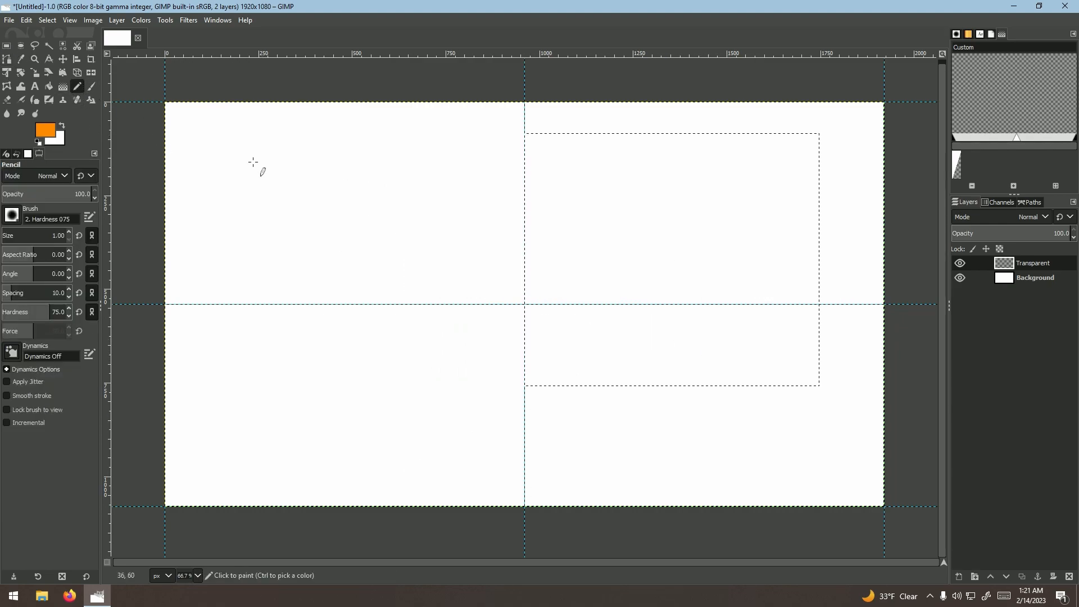
# Step: Lay out a linear gradient in the canvas's upper-left quadrant with its start point at about (813, 272), and select the whole canvas
pyautogui.click(63, 86)
pyautogui.moveTo(358, 293); pyautogui.dragTo(436, 205)
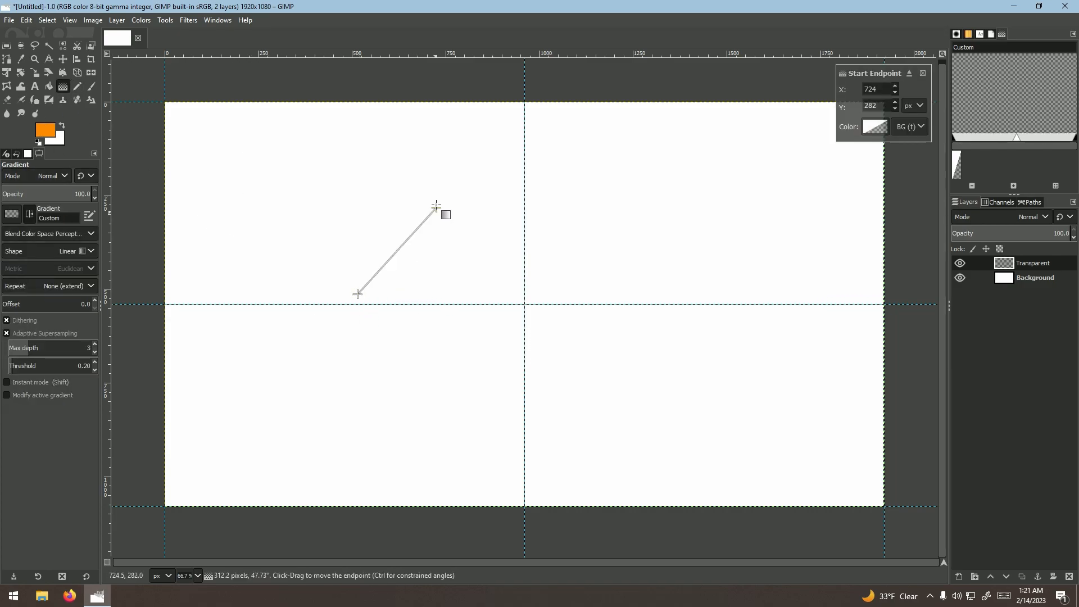
pyautogui.click(47, 20)
pyautogui.click(55, 38)
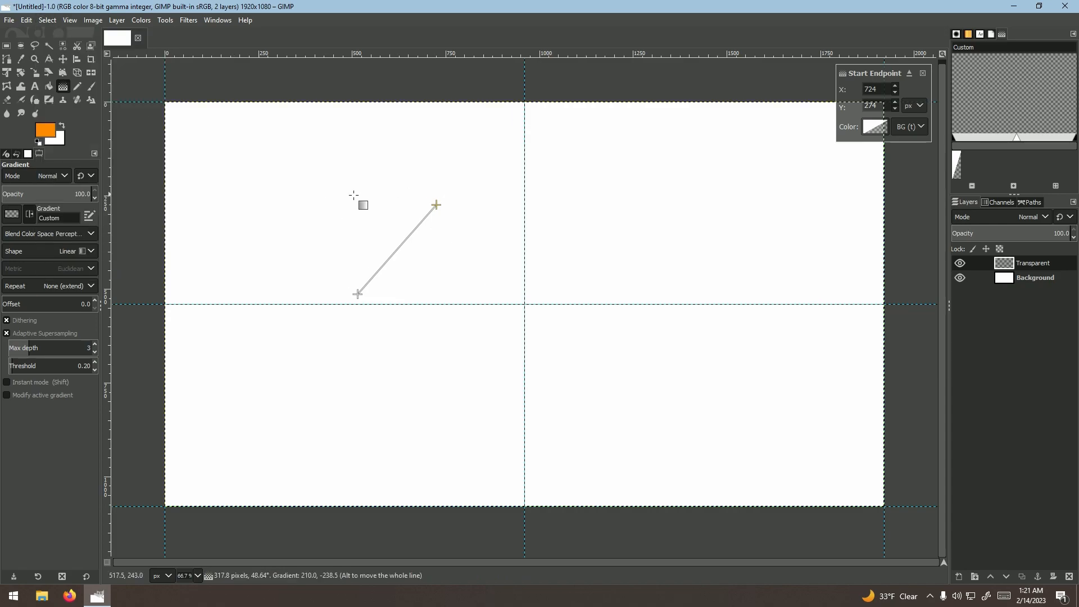
pyautogui.moveTo(438, 206); pyautogui.dragTo(470, 203)
# Step: Set the gradient's start endpoint color to Foreground color and move that endpoint to about (734, 356)
pyautogui.click(900, 128)
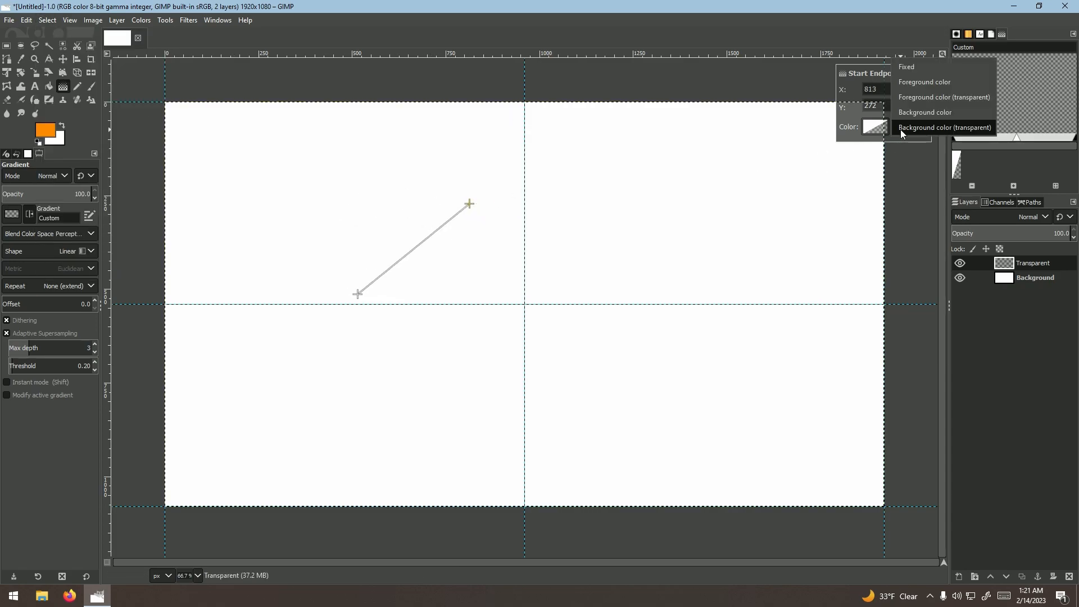
pyautogui.click(932, 72)
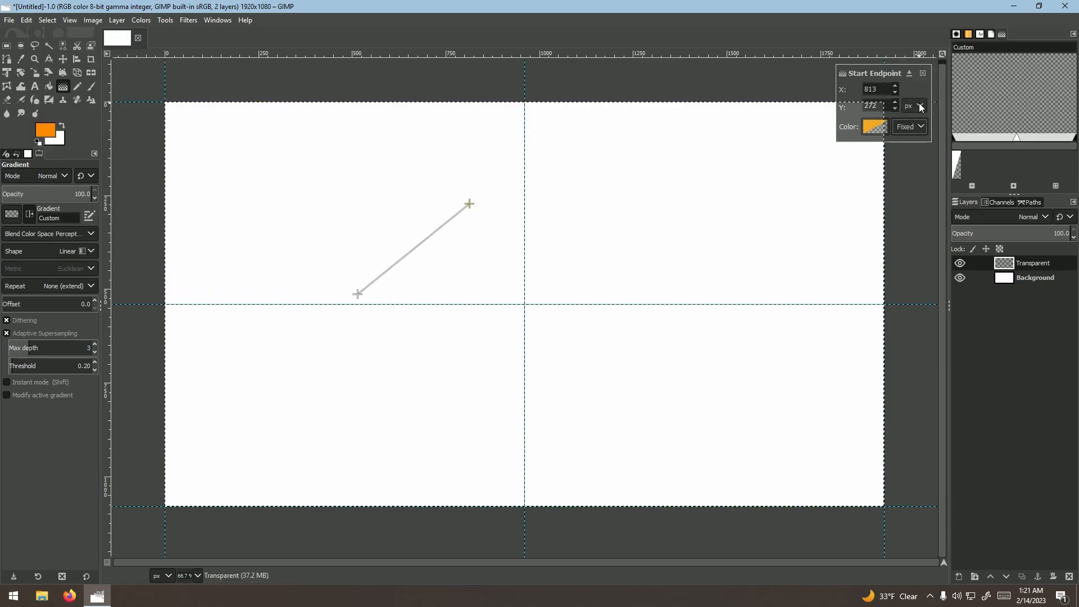
pyautogui.click(915, 126)
pyautogui.click(916, 140)
pyautogui.moveTo(469, 204); pyautogui.dragTo(440, 235)
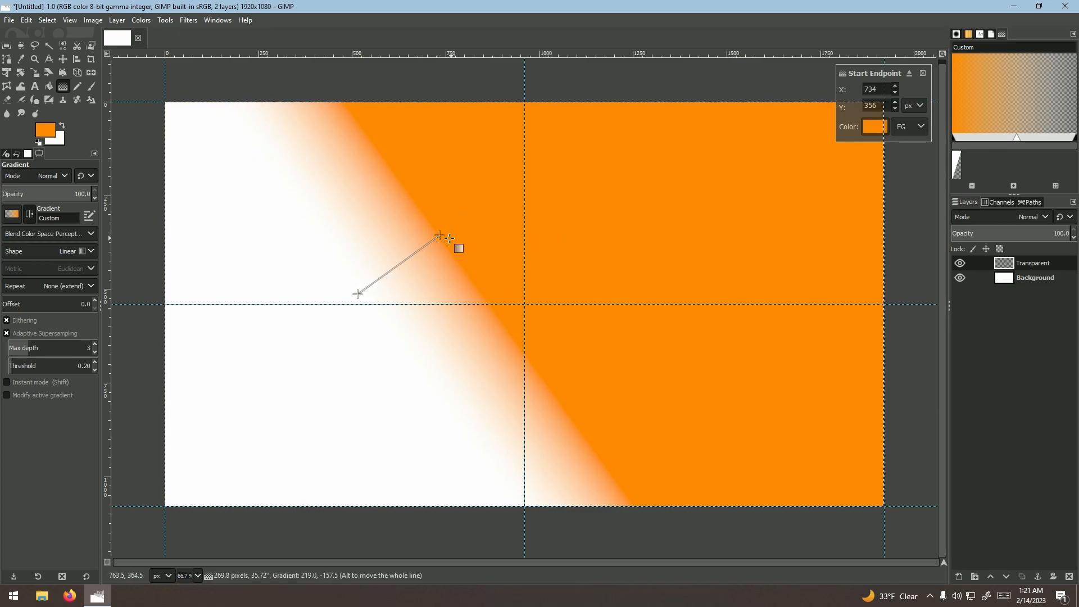
# Step: Add a stop at about 47 on the gradient line and set the start endpoint color to Foreground color (transparent)
pyautogui.moveTo(429, 242); pyautogui.dragTo(406, 265)
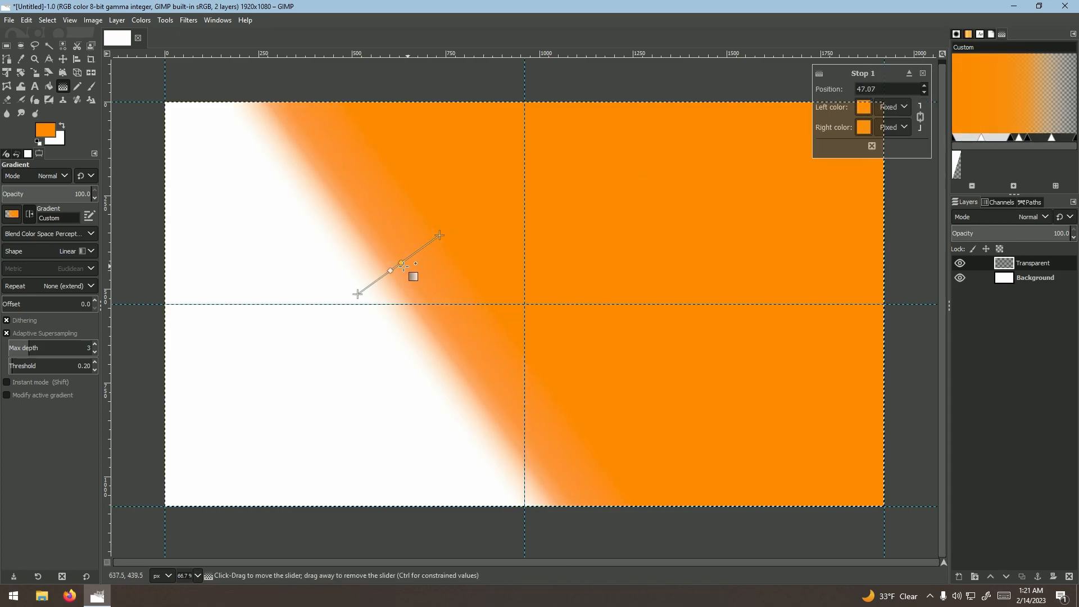
pyautogui.click(439, 235)
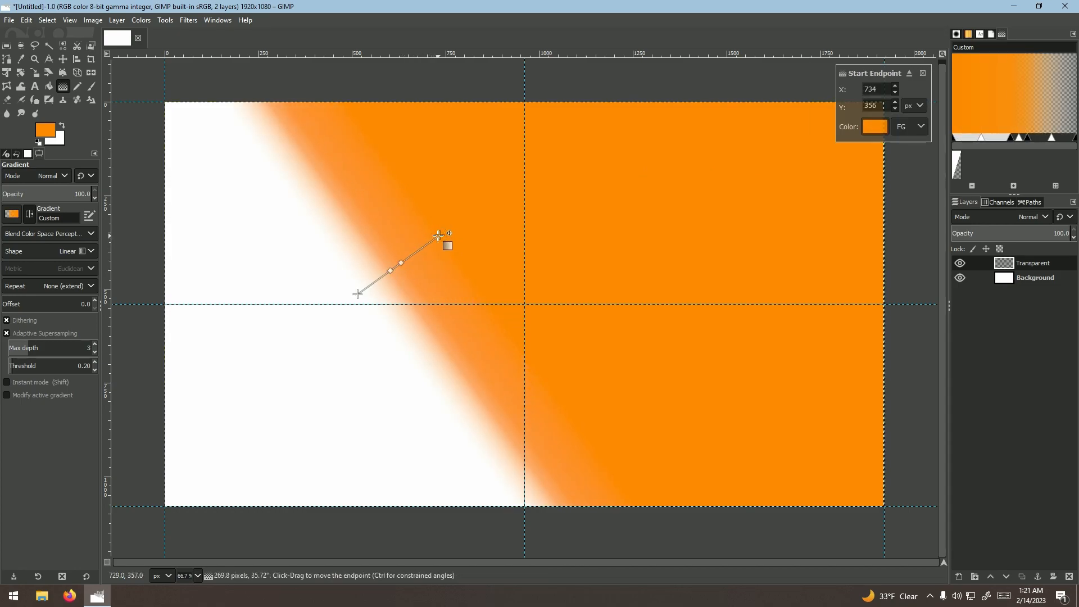
pyautogui.click(918, 126)
pyautogui.click(922, 141)
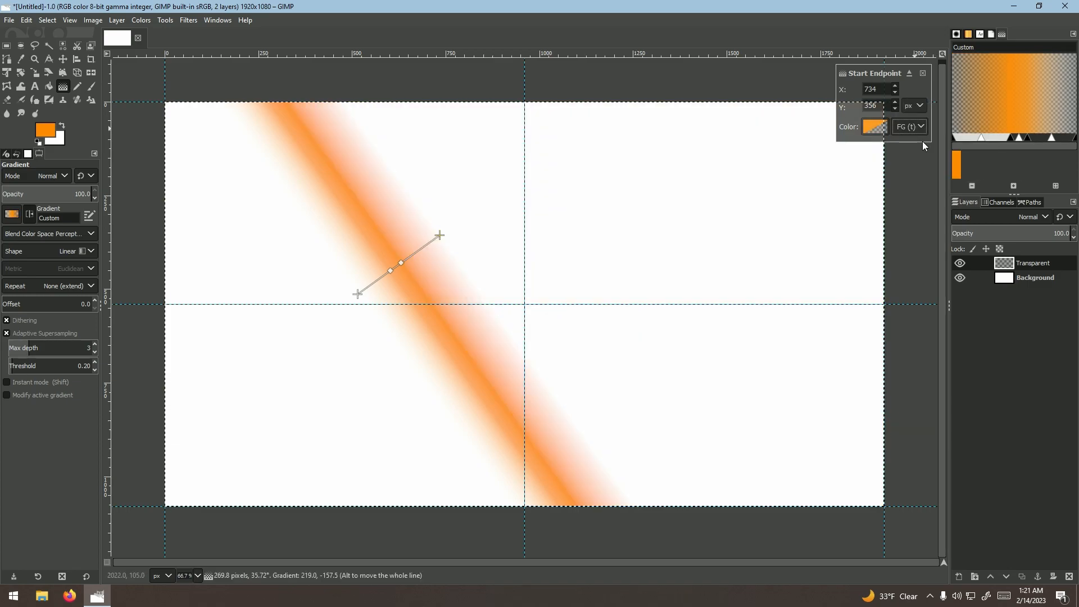
# Step: Widen the orange stripe by moving its start endpoint to about (795, 318), and apply the gradient
pyautogui.moveTo(439, 235); pyautogui.dragTo(462, 220)
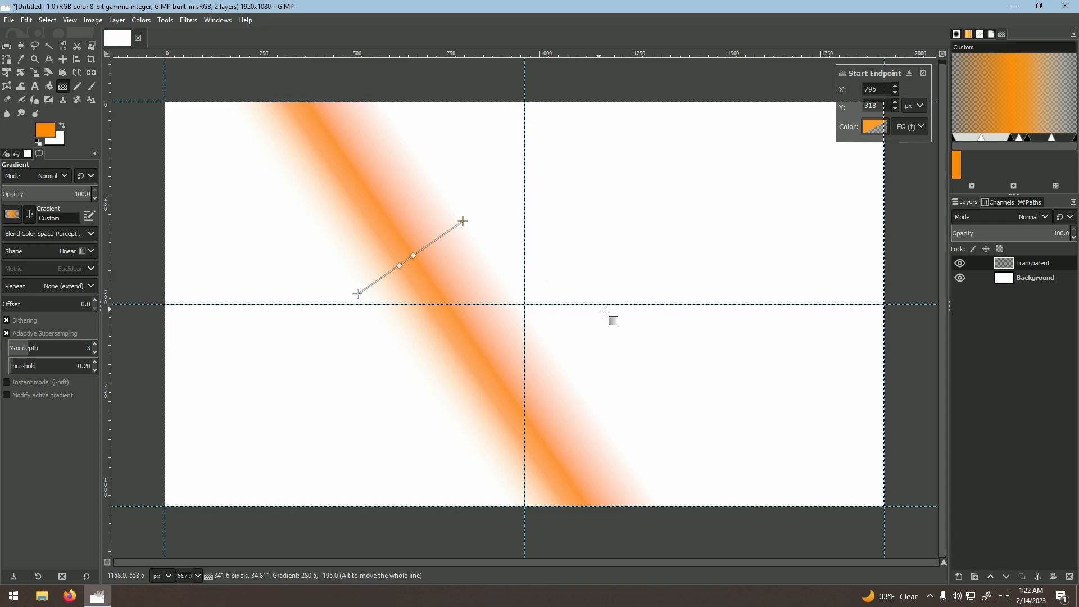
pyautogui.press('Return')
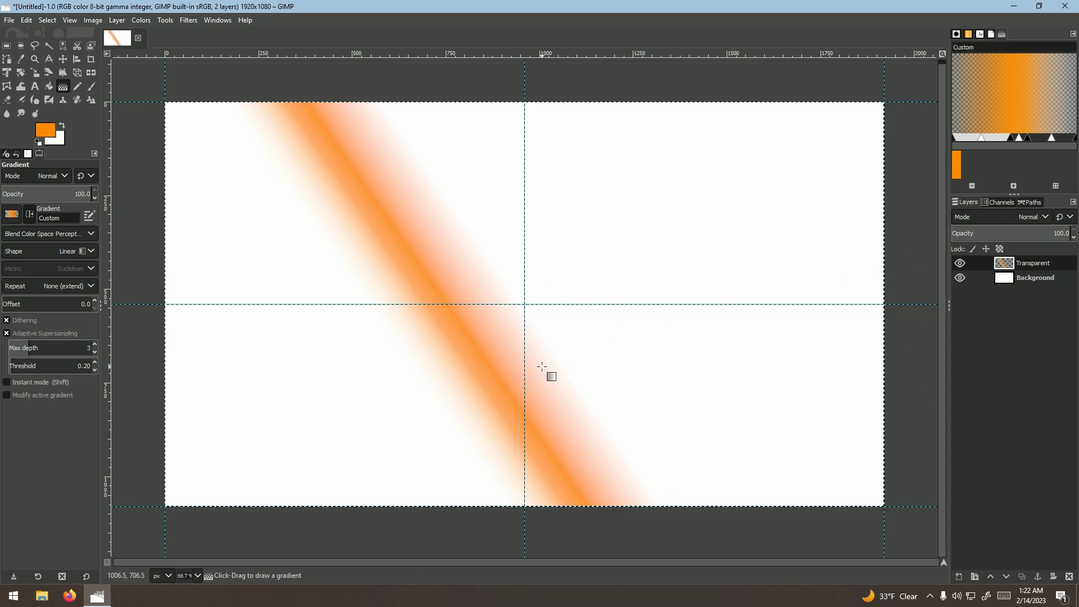
# Step: Draw and apply two more diagonal orange stripes, with start endpoints at about (656, 556) and (1414, 330)
pyautogui.moveTo(254, 408)
pyautogui.mouseDown()
pyautogui.moveTo(422, 315)
pyautogui.moveTo(385, 296)
pyautogui.moveTo(410, 304)
pyautogui.mouseUp()
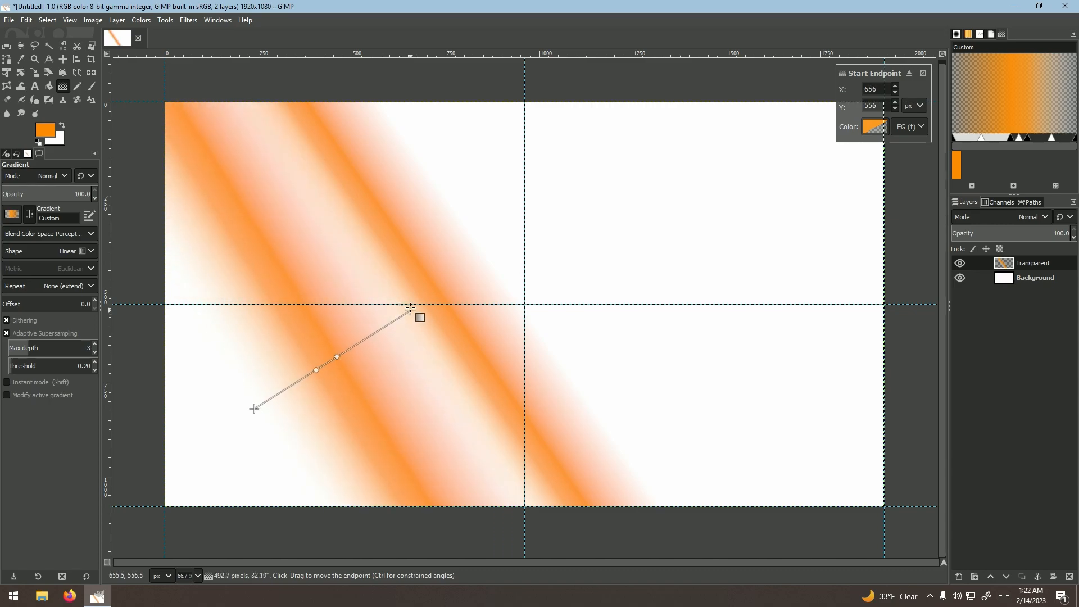
pyautogui.press('Return')
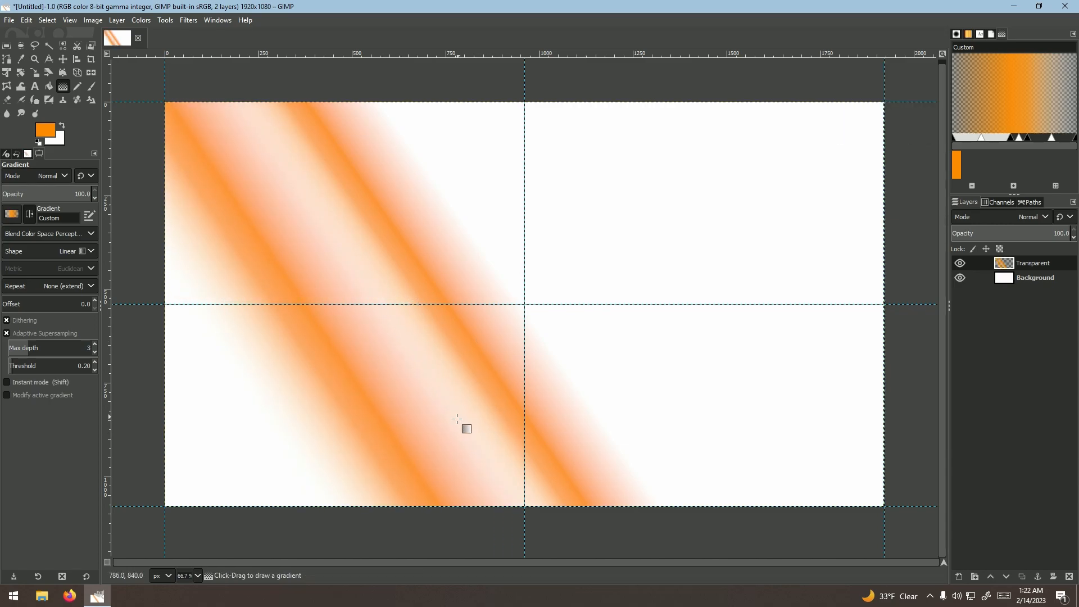
pyautogui.moveTo(523, 350); pyautogui.dragTo(694, 225)
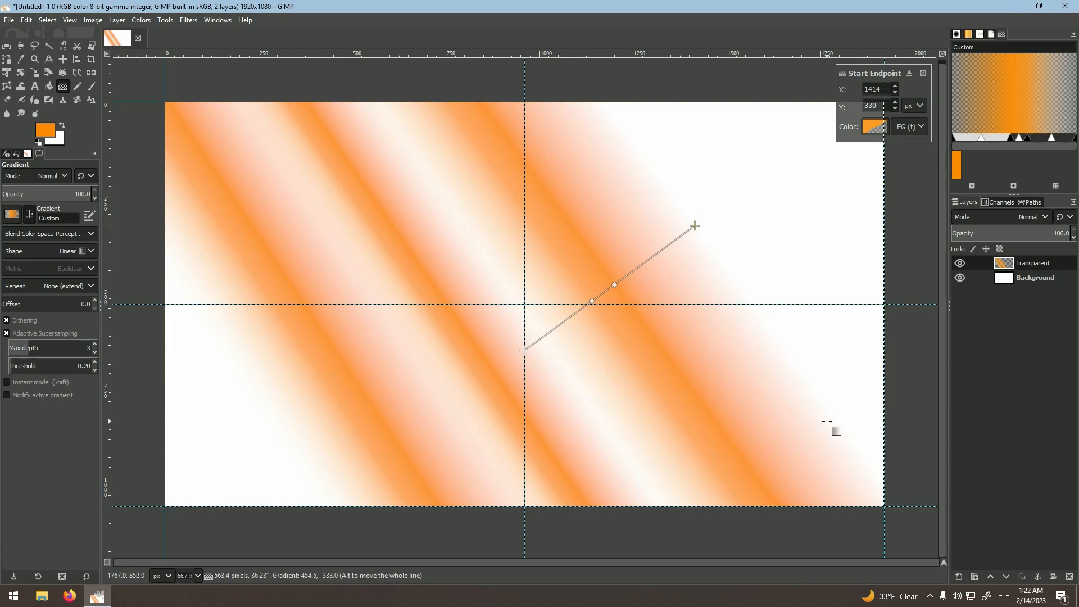
pyautogui.press('Return')
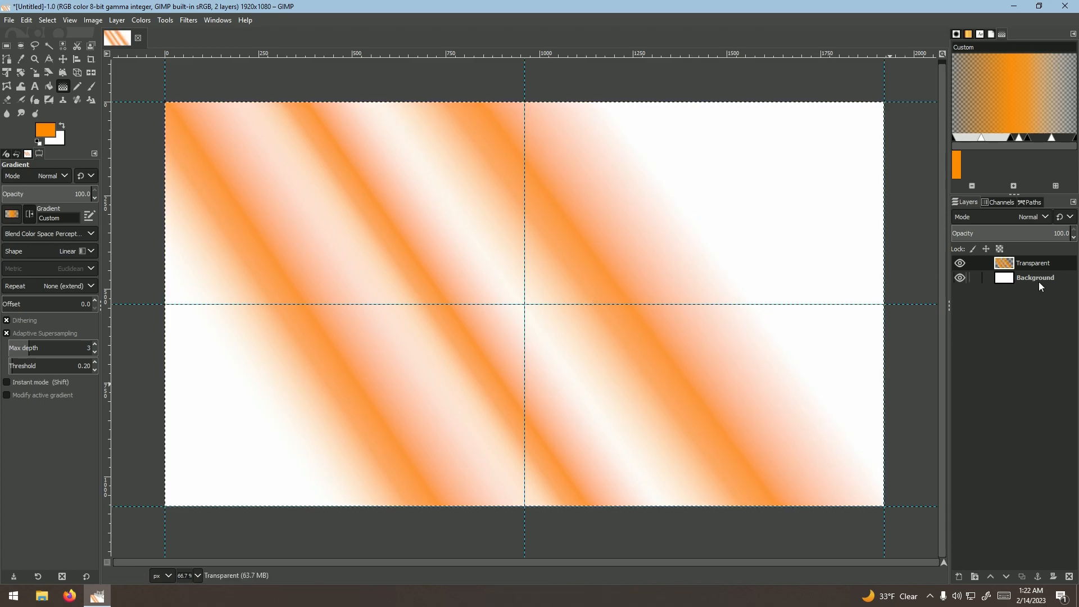
# Step: Add a 1920 x 1080 px transparent layer named Transparent2 and set the foreground color to red
pyautogui.click(958, 577)
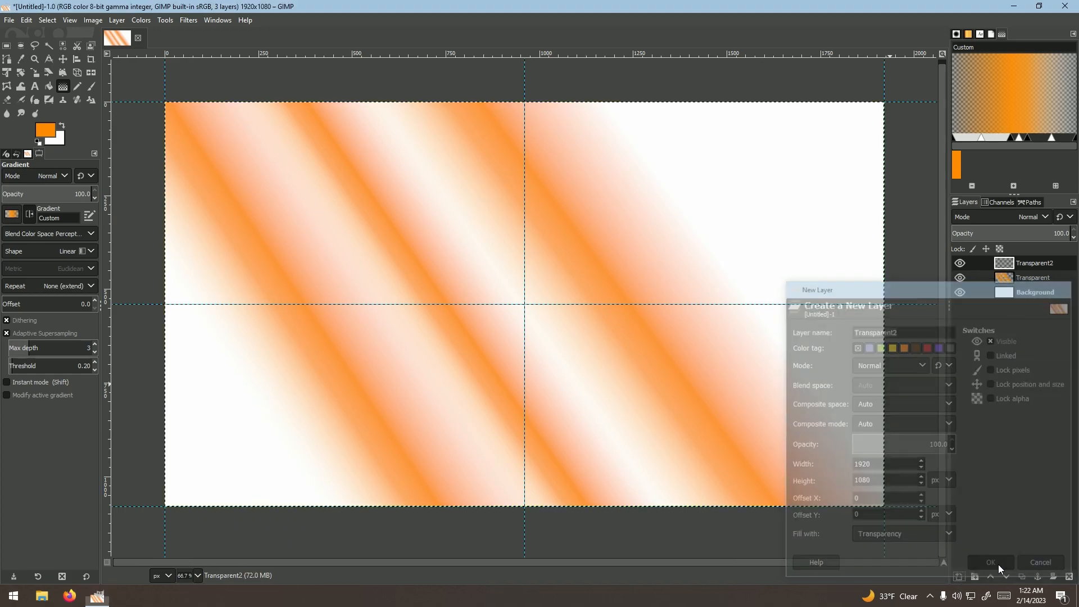
pyautogui.click(997, 564)
pyautogui.click(46, 129)
pyautogui.moveTo(76, 149); pyautogui.dragTo(107, 191)
pyautogui.moveTo(88, 90); pyautogui.dragTo(86, 90)
pyautogui.click(154, 227)
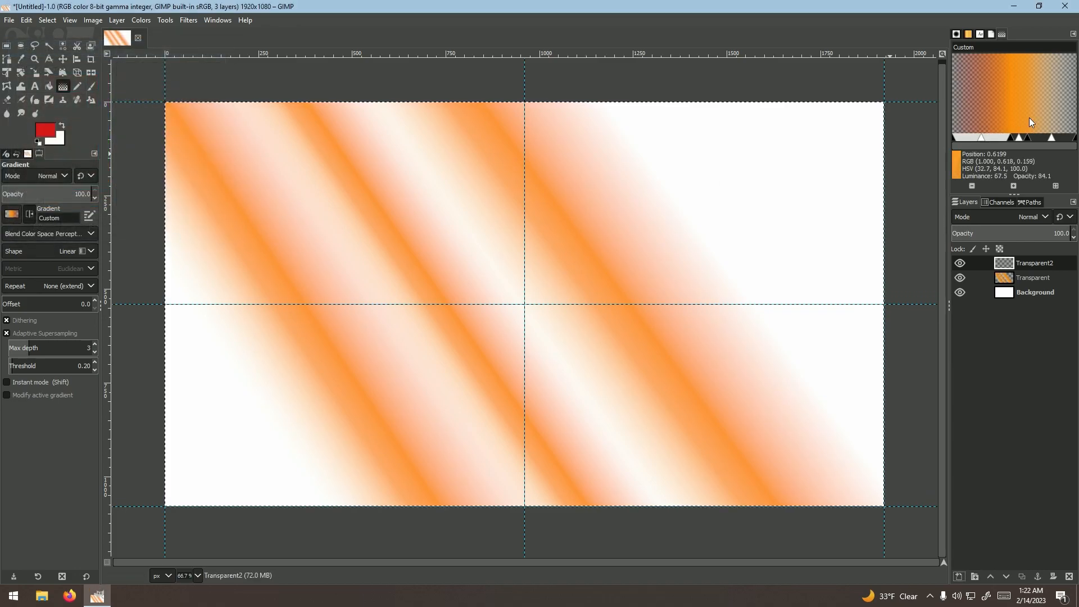
# Step: Draw a diagonal gradient starting at about (891, 255) on the new layer, and delete the custom gradient's extra segments to leave one
pyautogui.moveTo(384, 267); pyautogui.dragTo(497, 197)
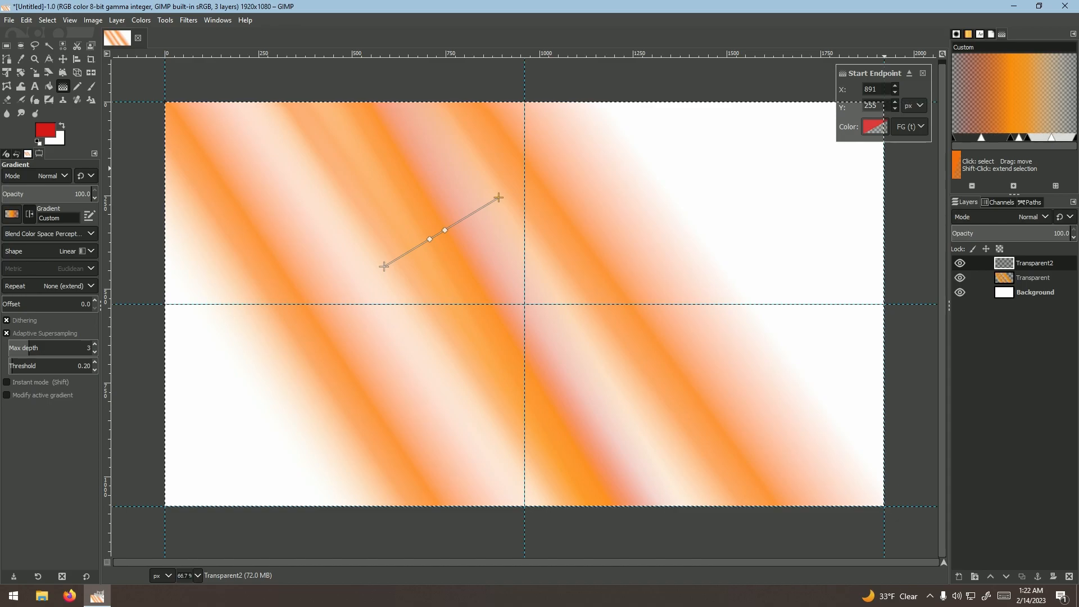
pyautogui.click(1052, 138)
pyautogui.rightClick(1050, 138)
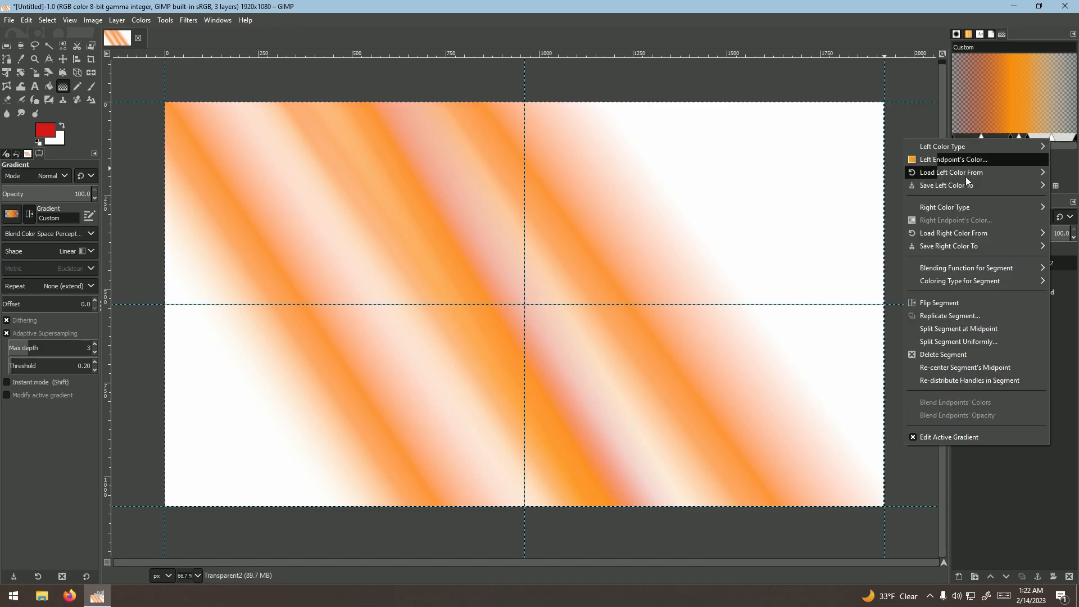
pyautogui.click(943, 355)
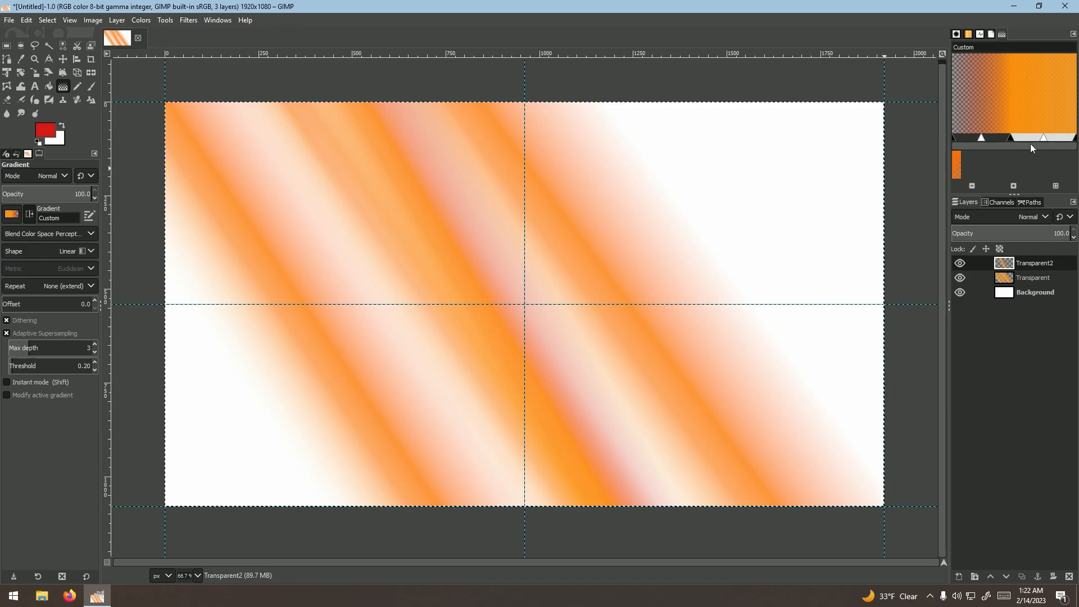
pyautogui.rightClick(980, 138)
pyautogui.click(882, 354)
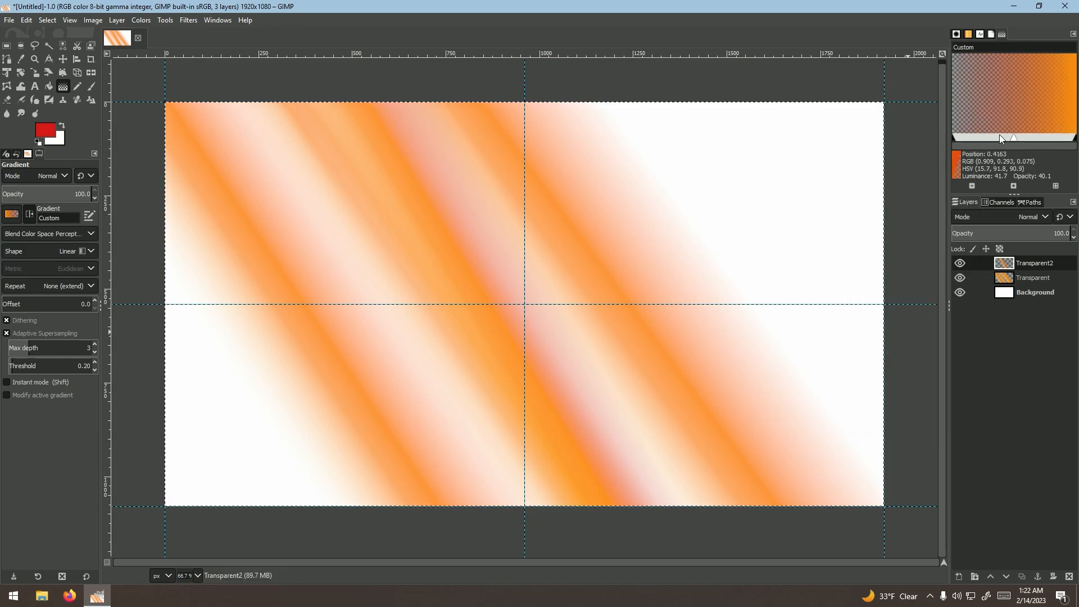
# Step: Draw the simplified gradient diagonally between about (622, 519) and (238, 812) on the Transparent2 layer
pyautogui.moveTo(339, 299); pyautogui.dragTo(416, 235)
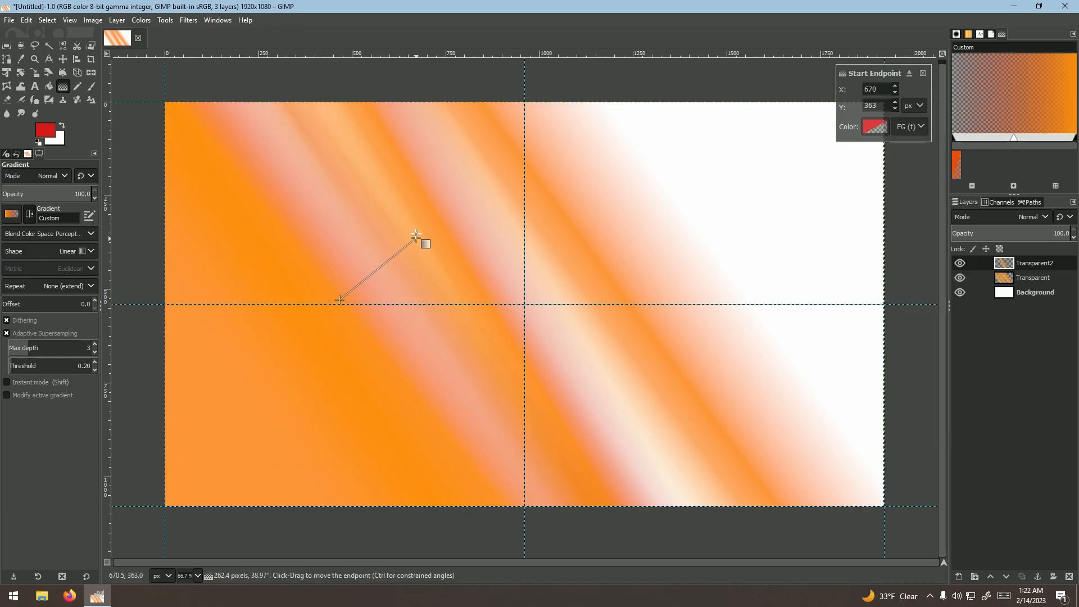
pyautogui.press('Escape')
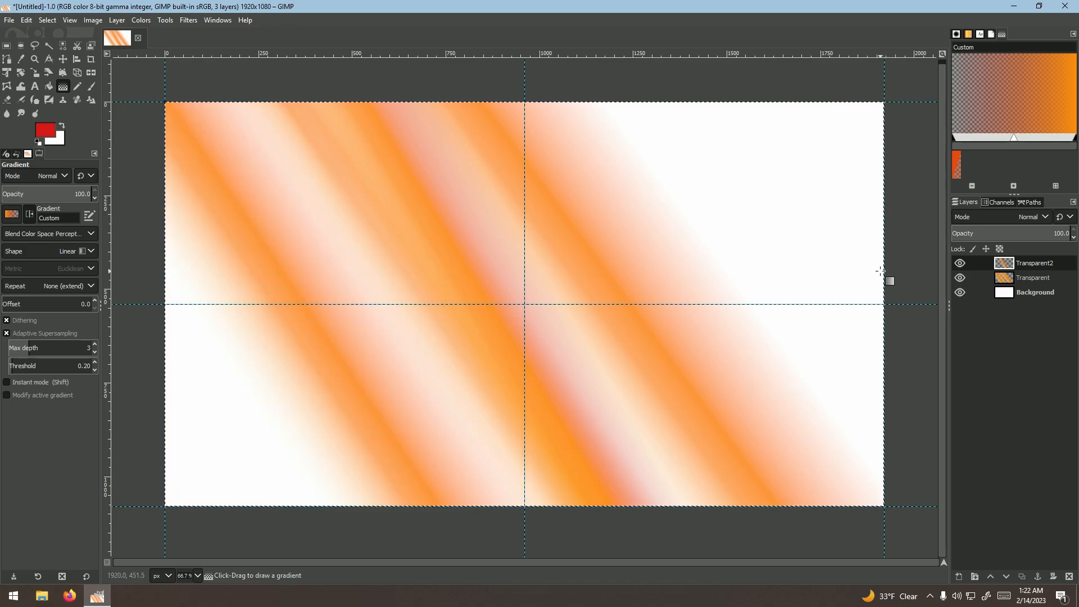
pyautogui.moveTo(397, 296); pyautogui.dragTo(254, 406)
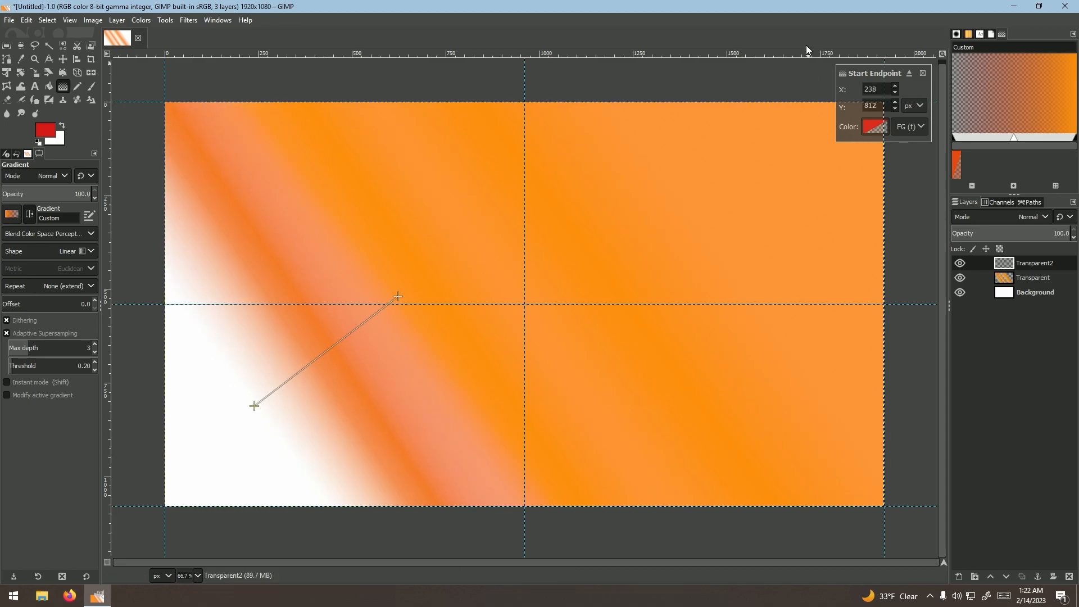
# Step: Set the start endpoint color of the simplified gradient to the opaque Foreground color
pyautogui.click(875, 128)
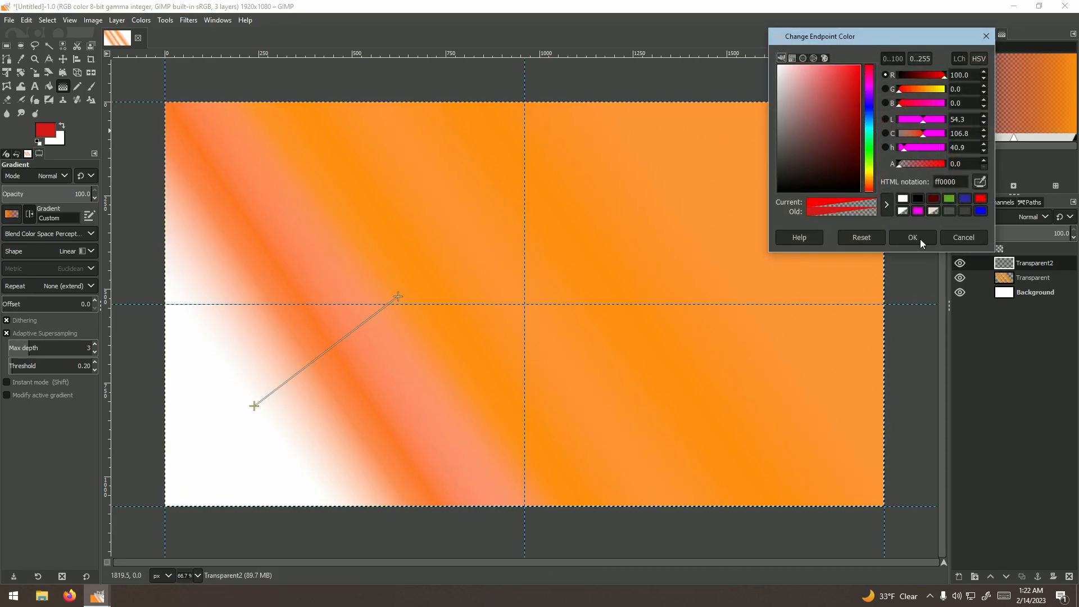
pyautogui.click(913, 237)
pyautogui.click(910, 127)
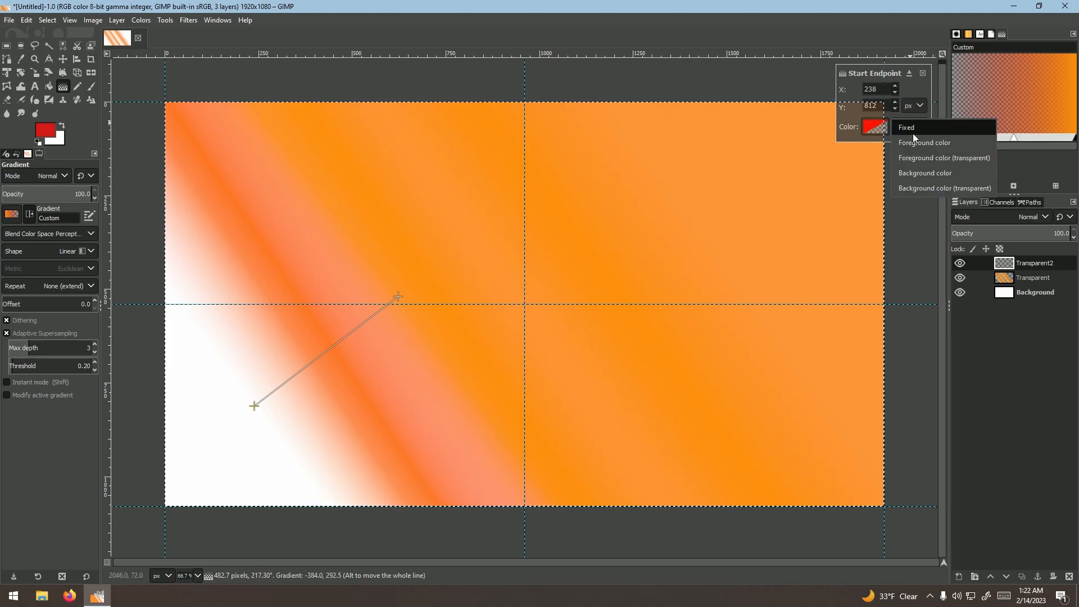
pyautogui.click(916, 137)
pyautogui.click(909, 127)
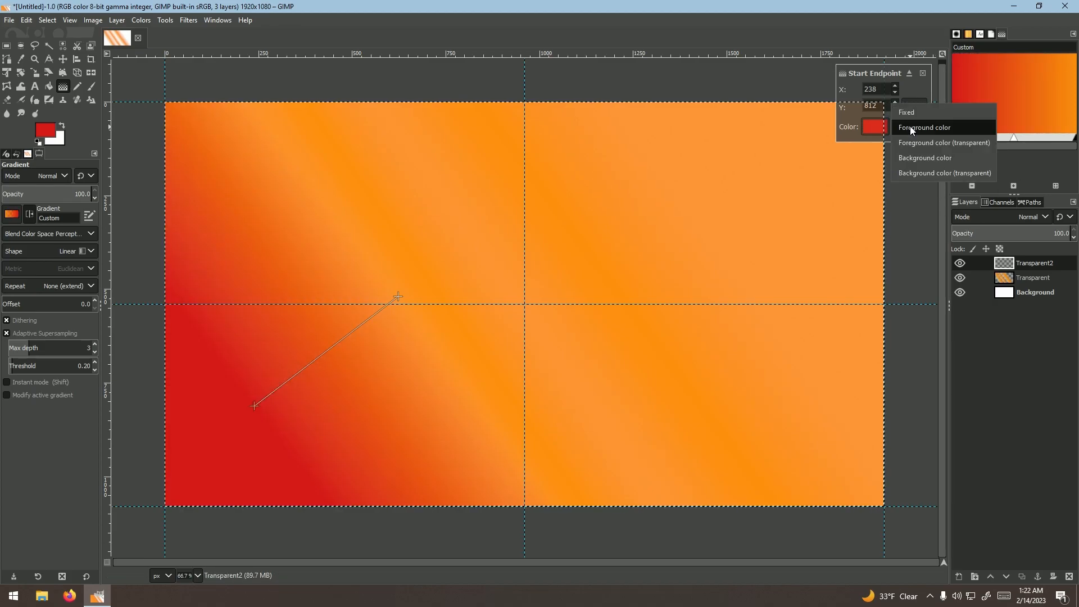
# Step: Set the gradient's end endpoint color to Background color (transparent)
pyautogui.click(397, 332)
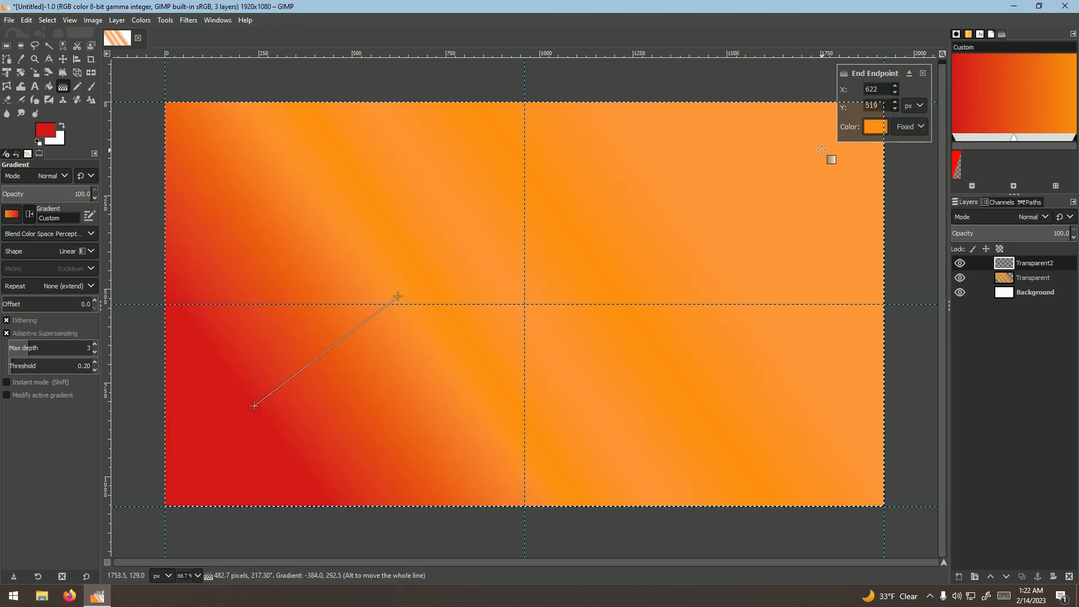
pyautogui.click(883, 125)
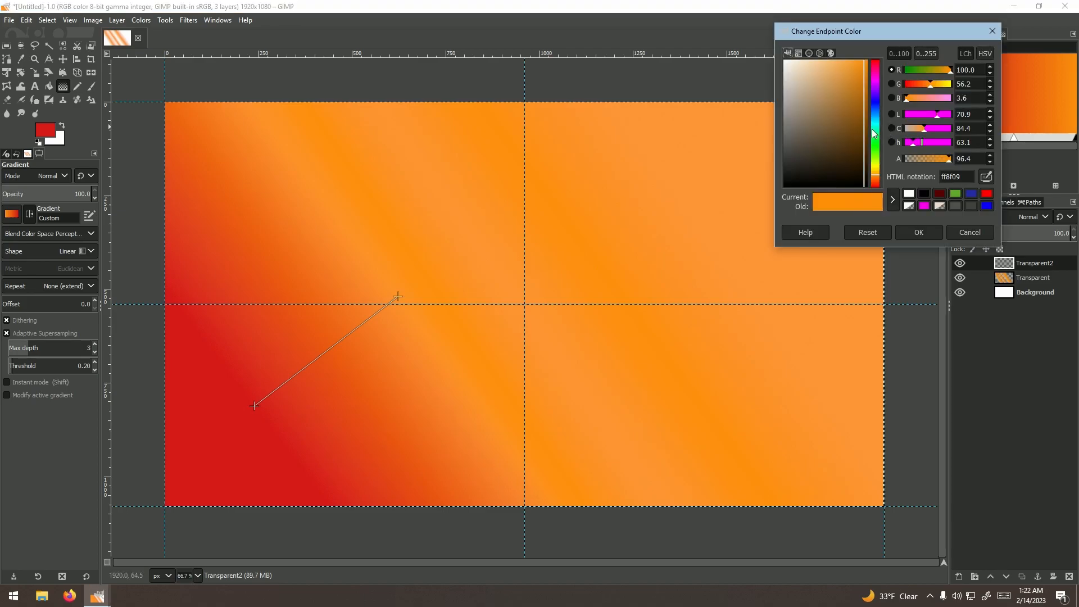
pyautogui.click(912, 194)
pyautogui.click(967, 231)
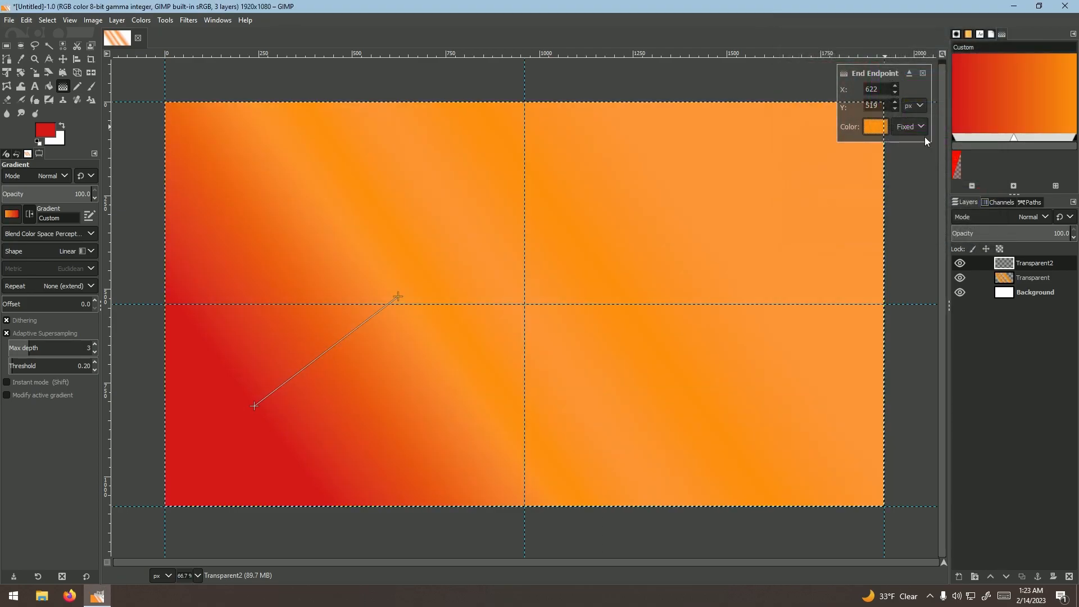
pyautogui.click(909, 127)
pyautogui.click(918, 185)
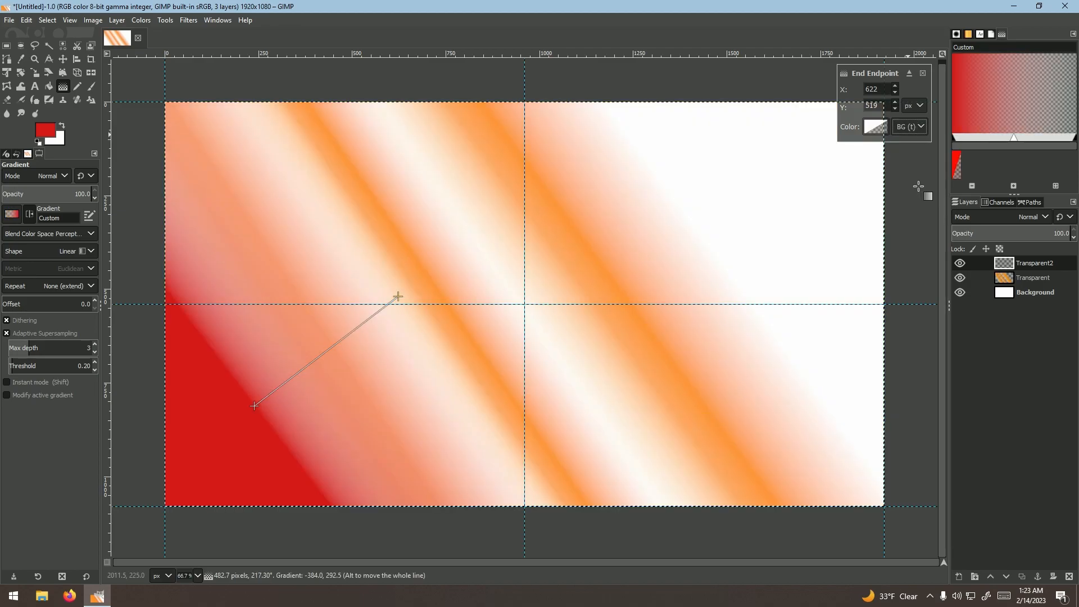
# Step: Move the gradient's start endpoint to about (852, 351) and change its color to the darker red b11313
pyautogui.moveTo(252, 405); pyautogui.dragTo(484, 234)
pyautogui.click(877, 128)
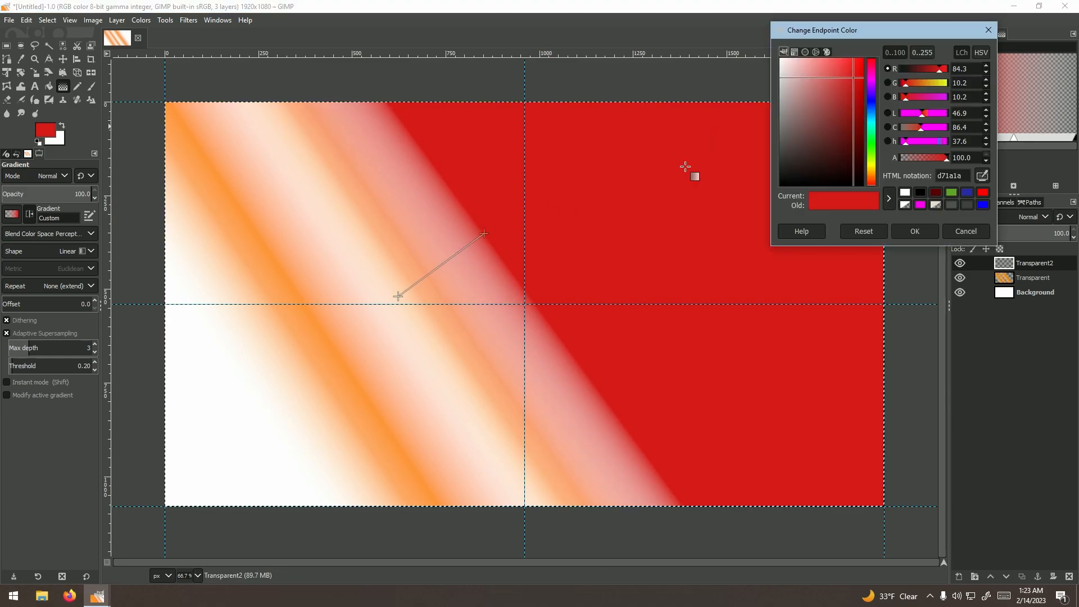
pyautogui.moveTo(855, 81); pyautogui.dragTo(854, 97)
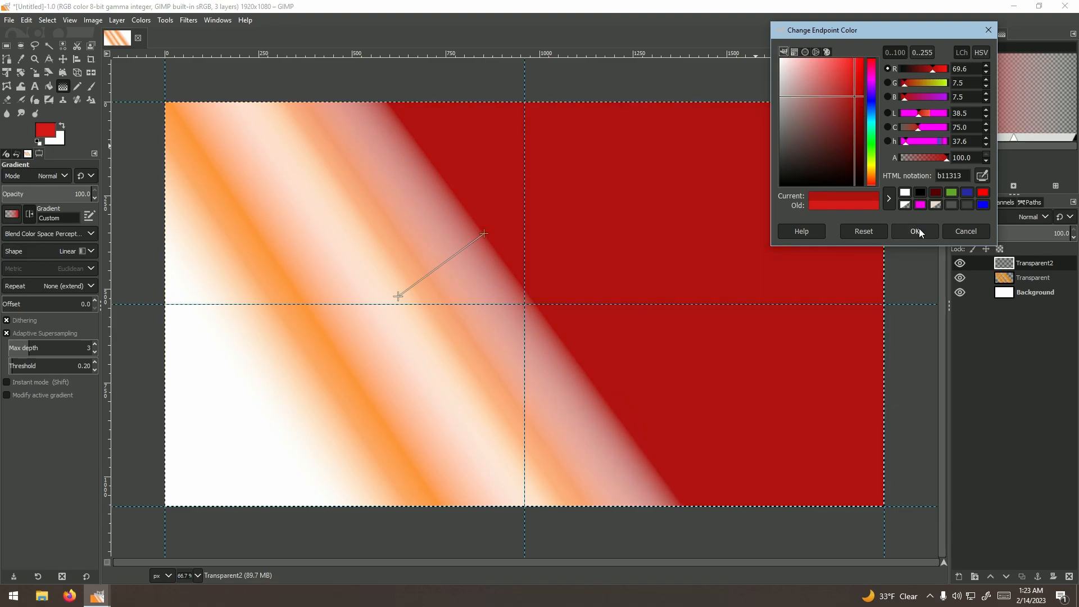
pyautogui.click(917, 231)
# Step: Add a color stop on the gradient line and place it at about position 37
pyautogui.click(443, 264)
pyautogui.moveTo(443, 268)
pyautogui.mouseDown()
pyautogui.moveTo(431, 274)
pyautogui.moveTo(457, 262)
pyautogui.mouseUp()
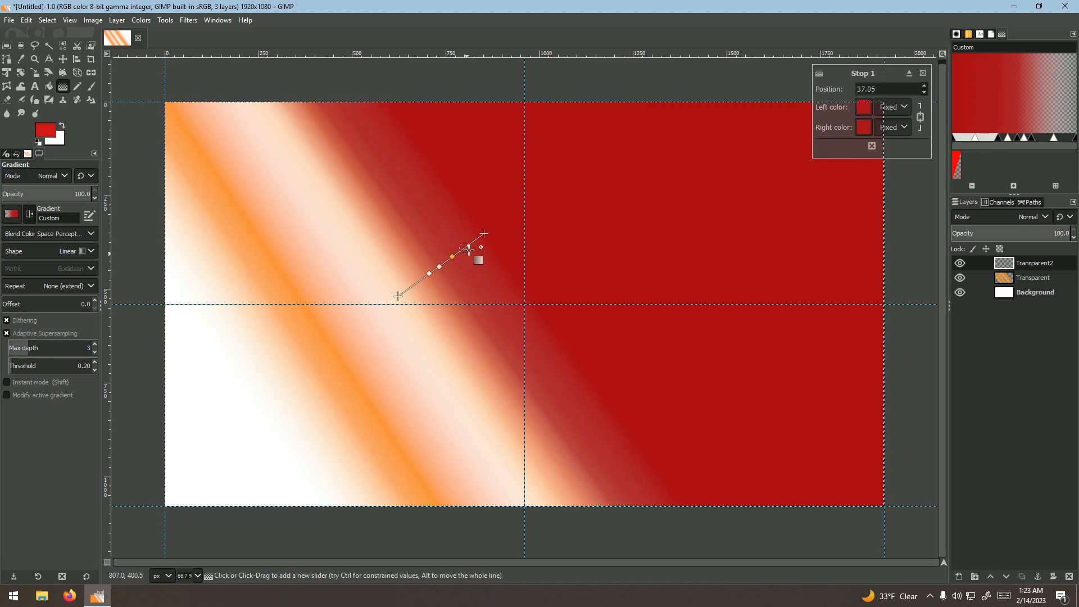
pyautogui.click(467, 253)
# Step: Set the gradient's start endpoint color to Foreground color (transparent)
pyautogui.click(485, 237)
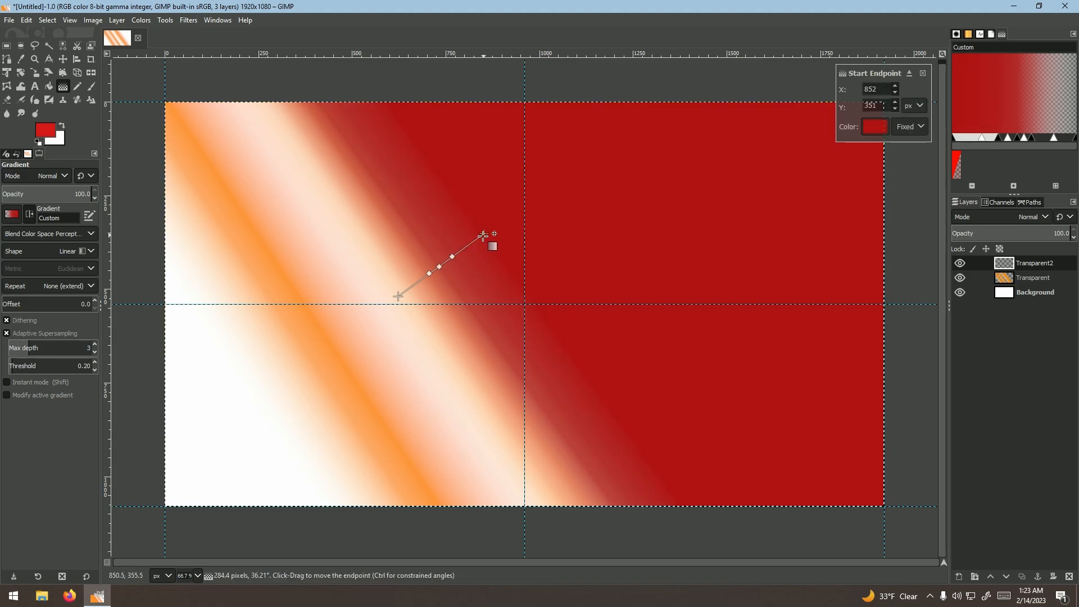
pyautogui.click(909, 126)
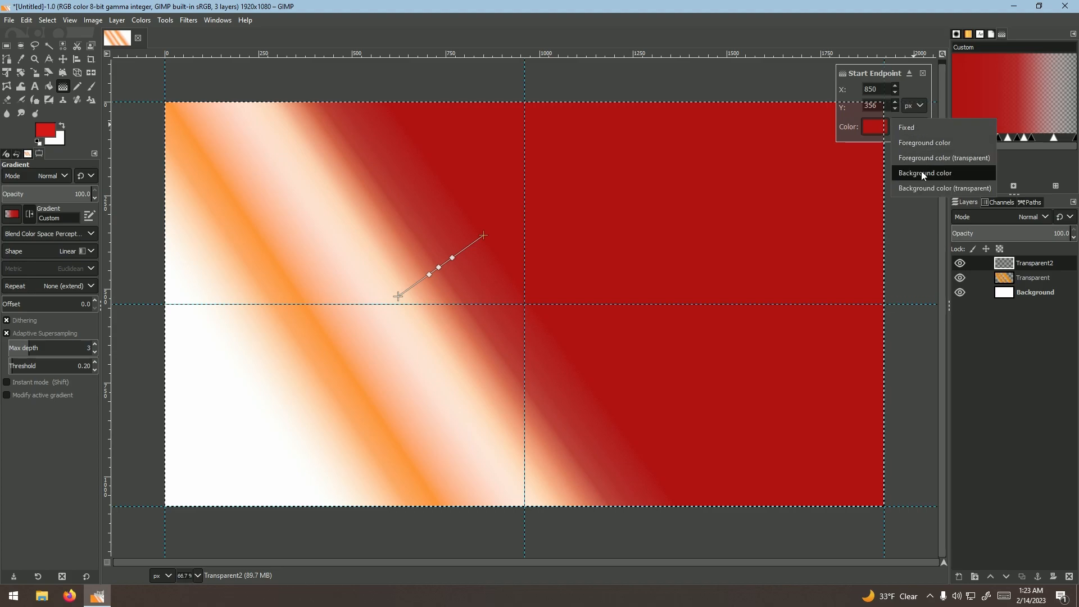
pyautogui.click(941, 160)
# Step: Extend the start endpoint to about (1000, 237), shift the nearest stop closer to it, and apply the gradient
pyautogui.moveTo(483, 235); pyautogui.dragTo(542, 185)
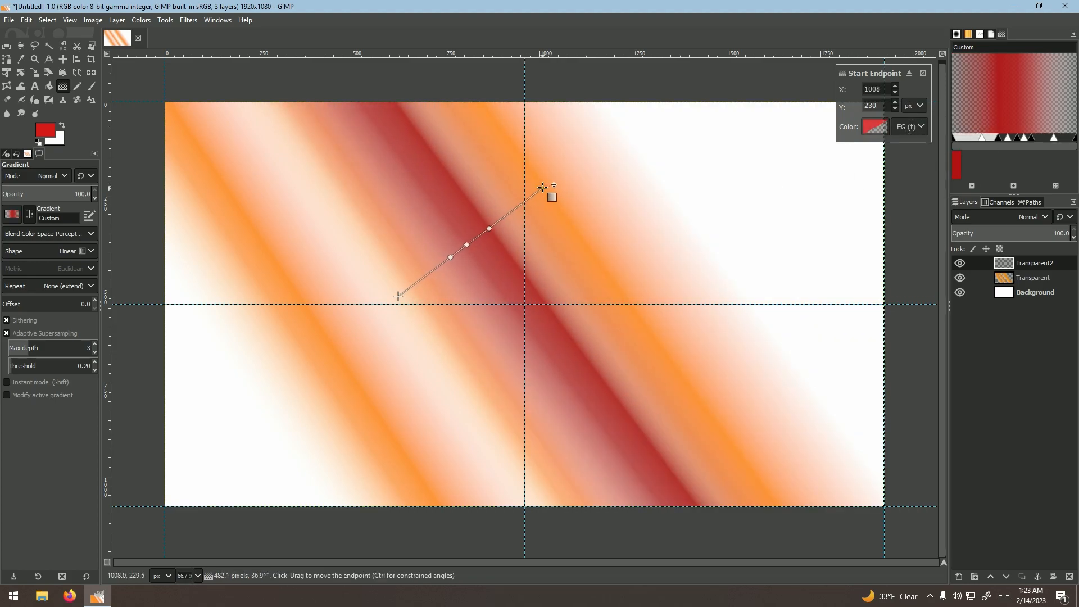
pyautogui.moveTo(489, 226); pyautogui.dragTo(539, 191)
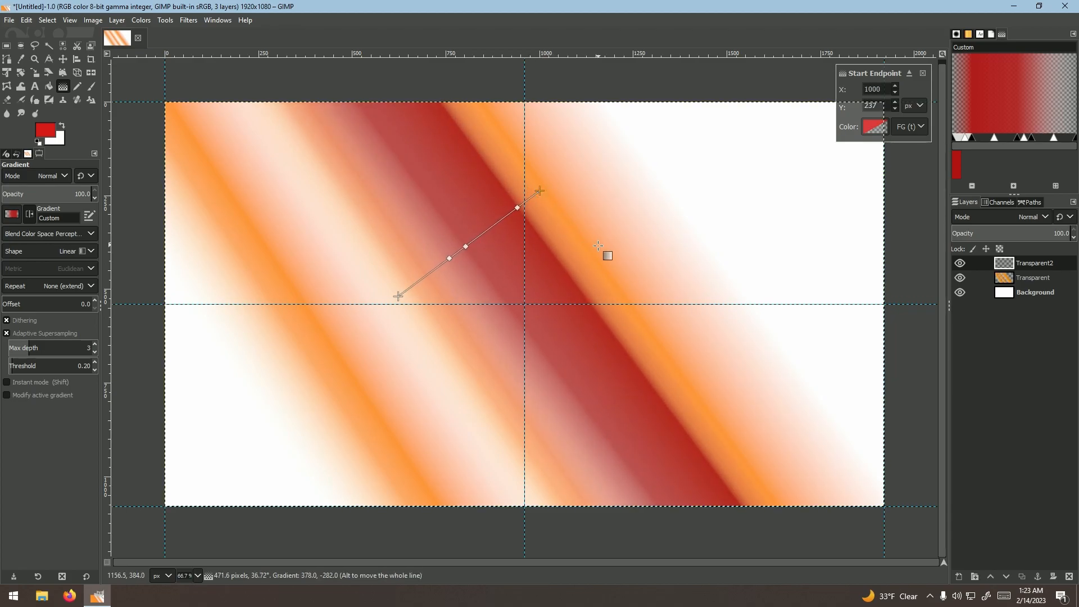
pyautogui.press('Return')
# Step: Draw and apply two more parallel diagonal red gradients on Transparent2, ending at about (642, 525) and (728, 470)
pyautogui.moveTo(281, 387); pyautogui.dragTo(405, 298)
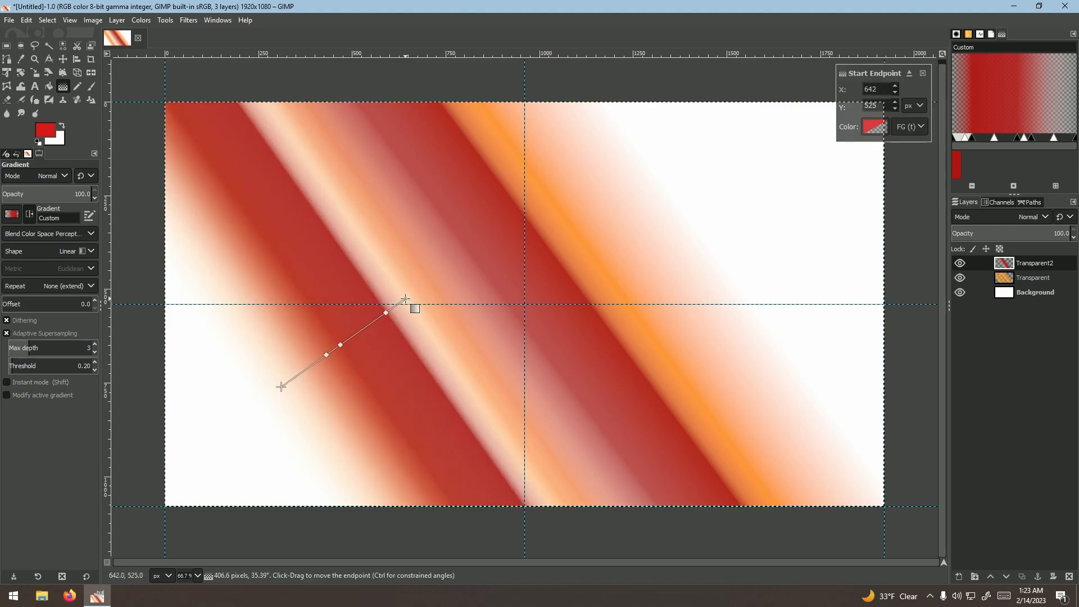
pyautogui.press('Return')
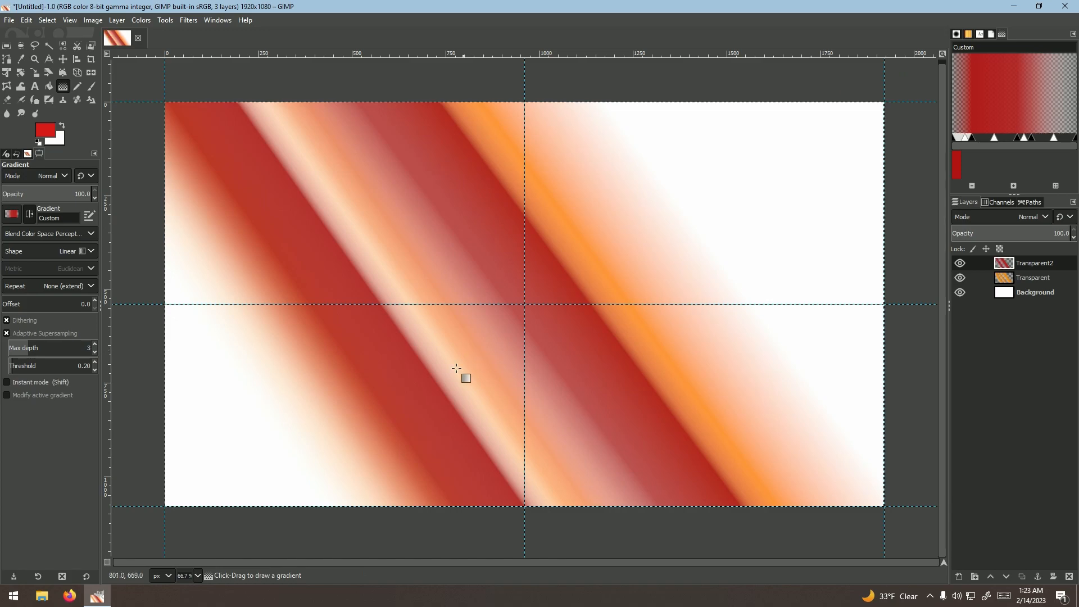
pyautogui.moveTo(302, 373); pyautogui.dragTo(437, 277)
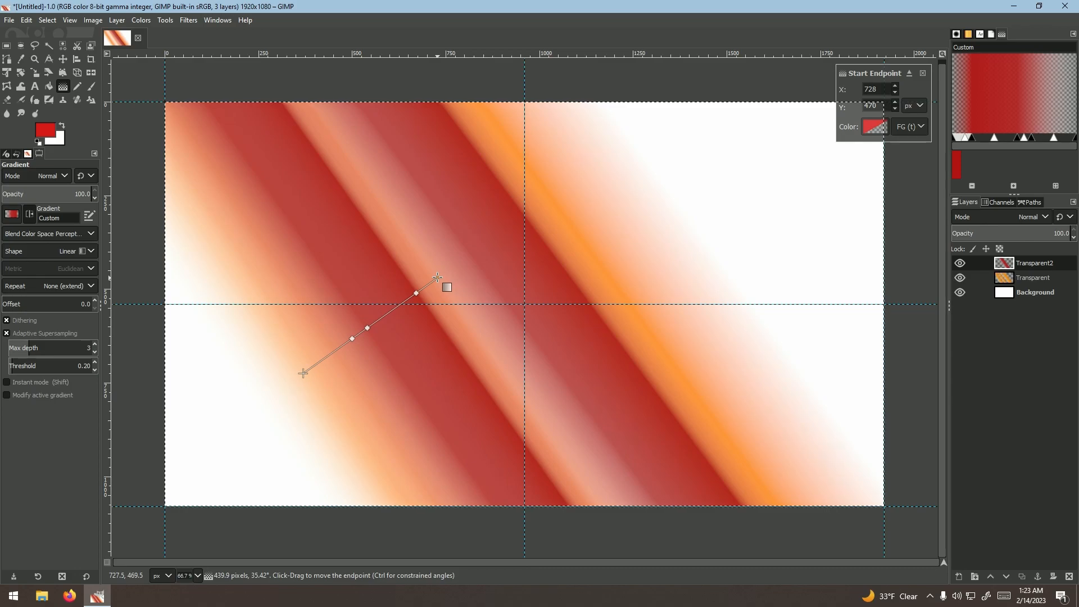
pyautogui.press('Return')
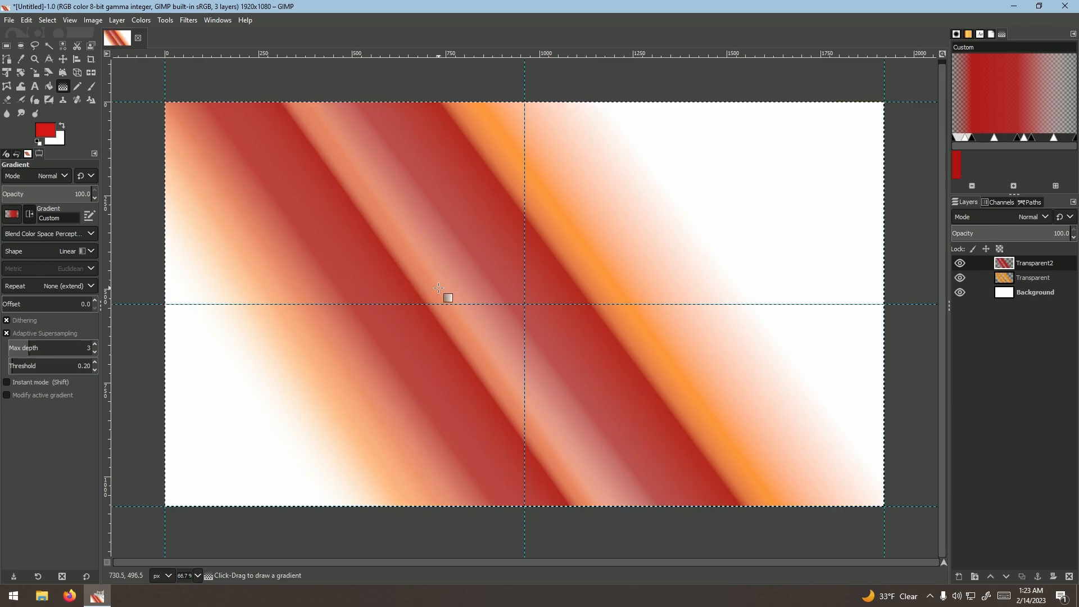
# Step: Hide and show the Transparent and Transparent2 layers in turn to compare their gradients
pyautogui.click(961, 278)
pyautogui.click(961, 277)
pyautogui.click(961, 263)
pyautogui.click(960, 263)
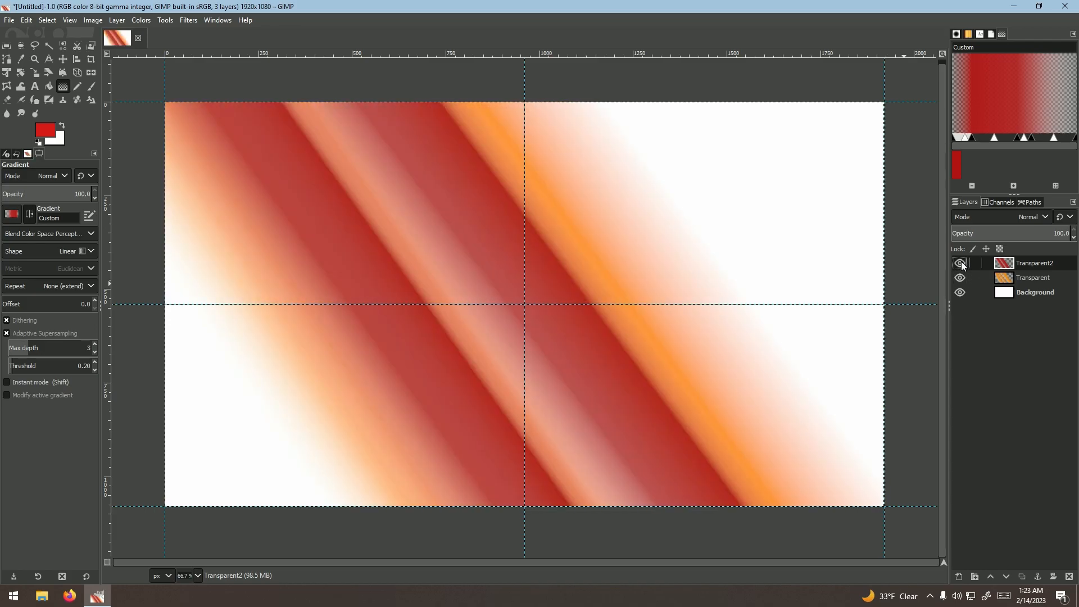
# Step: Add a 1920 x 1080 px transparent layer directly above Background and name it Black
pyautogui.click(1013, 296)
pyautogui.click(962, 574)
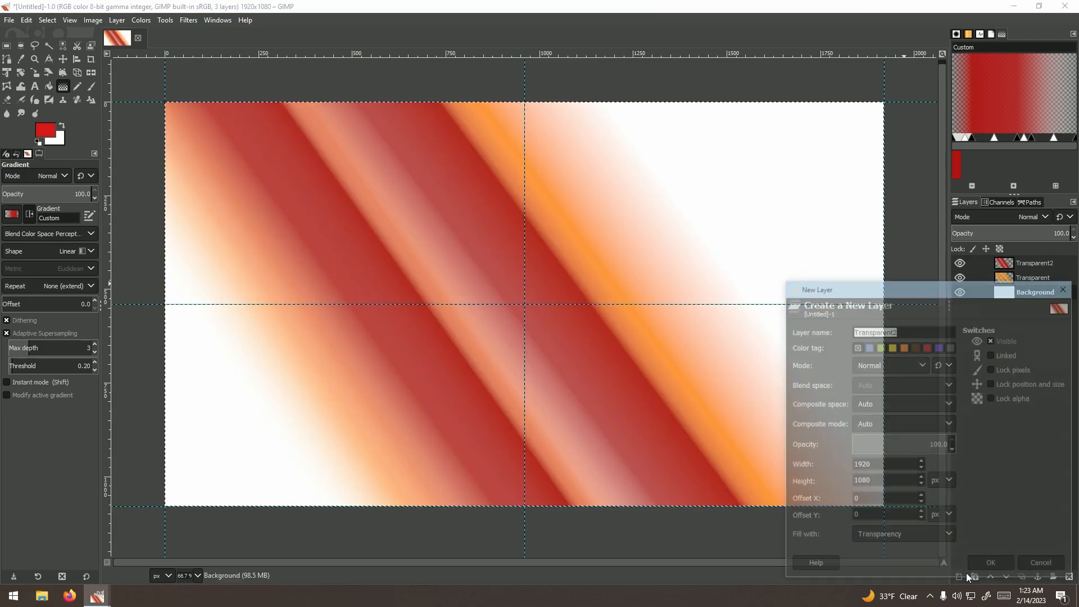
pyautogui.write('Back')
pyautogui.press('Return')
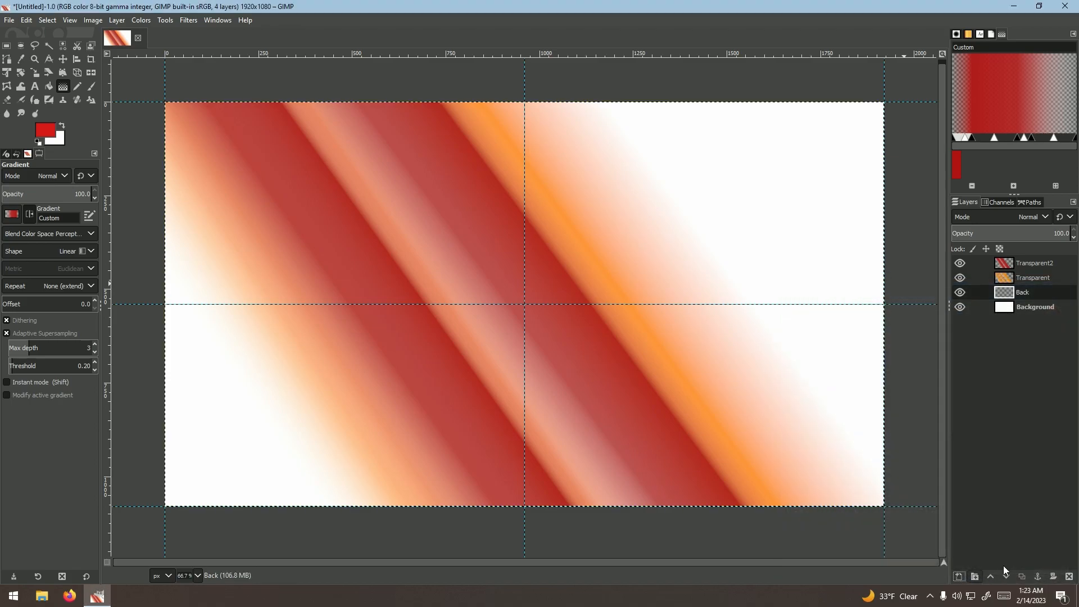
pyautogui.rightClick(1047, 292)
pyautogui.click(1024, 11)
pyautogui.write('Black')
pyautogui.press('Return')
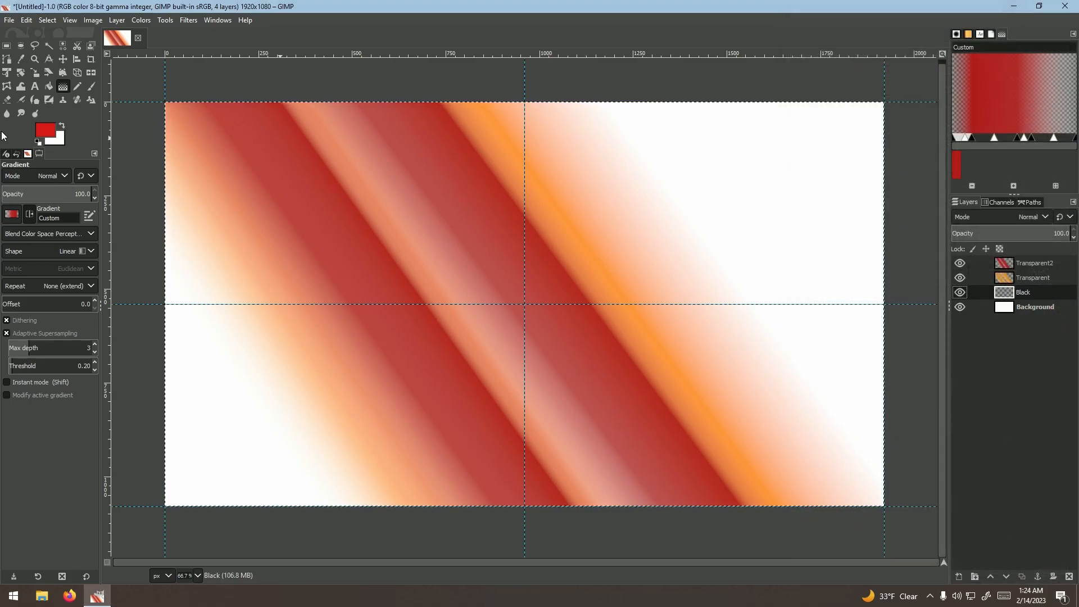
# Step: Set the foreground color to black and fill the Black layer with it using Bucket Fill
pyautogui.click(41, 134)
pyautogui.click(149, 230)
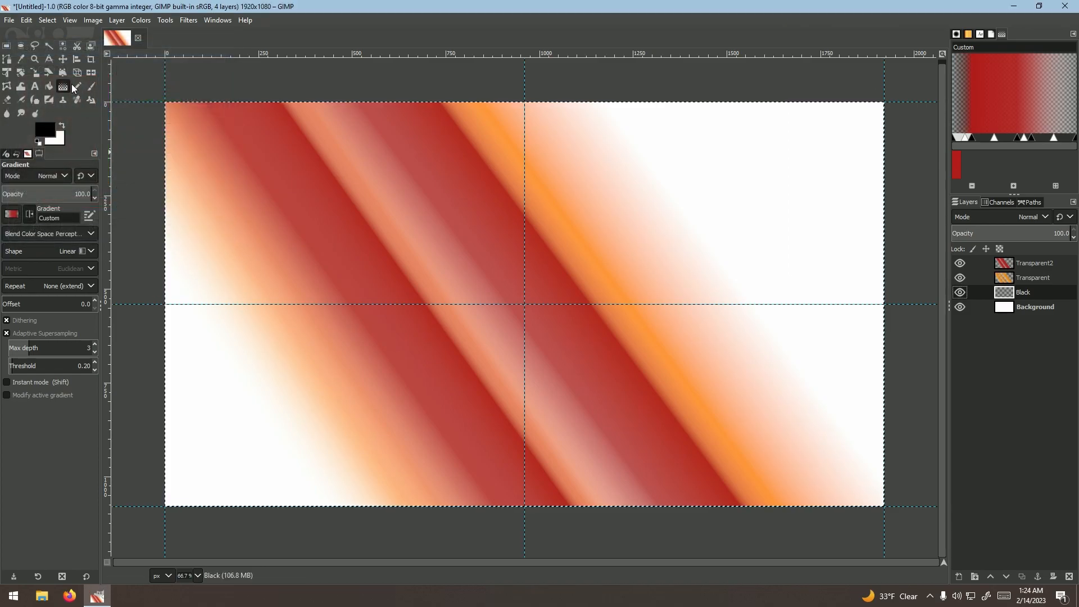
pyautogui.click(55, 90)
pyautogui.click(819, 224)
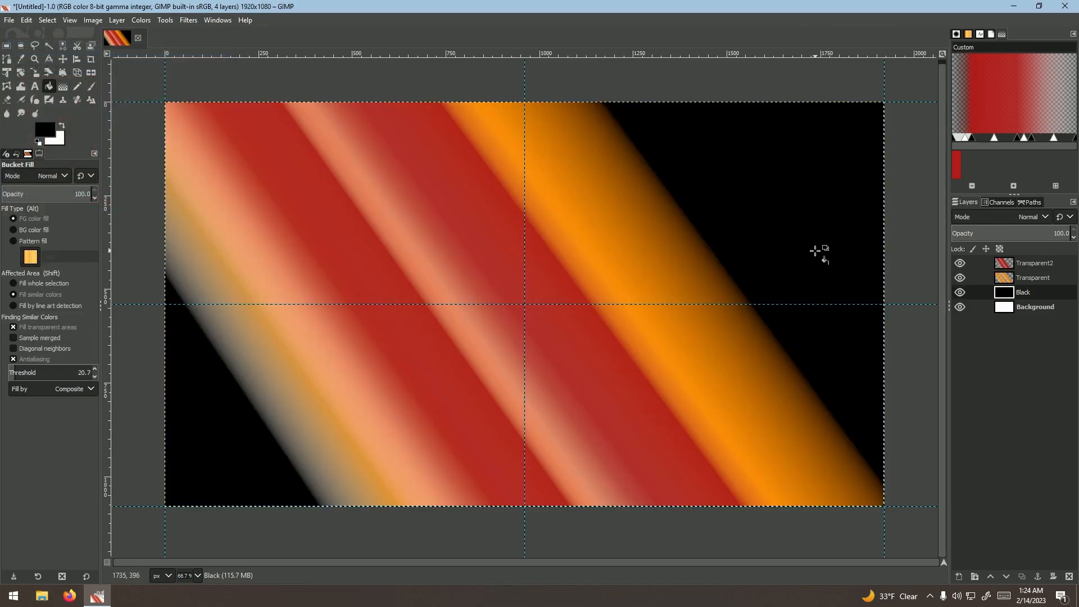
# Step: Toggle the visibility of the Black, Transparent2 and Transparent layers to examine how each affects the image
pyautogui.click(960, 292)
pyautogui.click(959, 292)
pyautogui.click(960, 263)
pyautogui.click(959, 262)
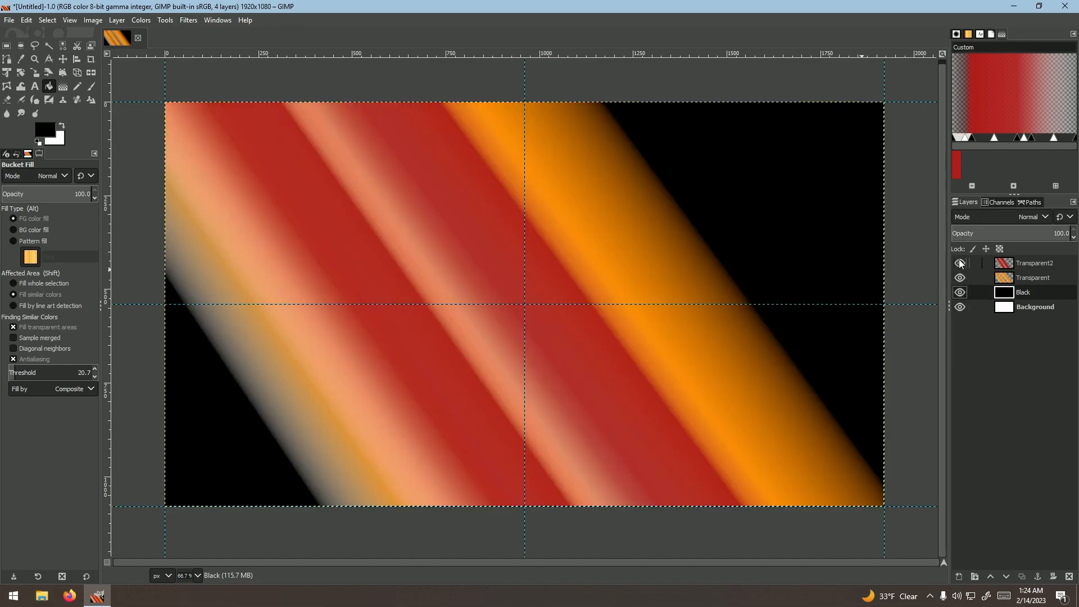
pyautogui.click(959, 277)
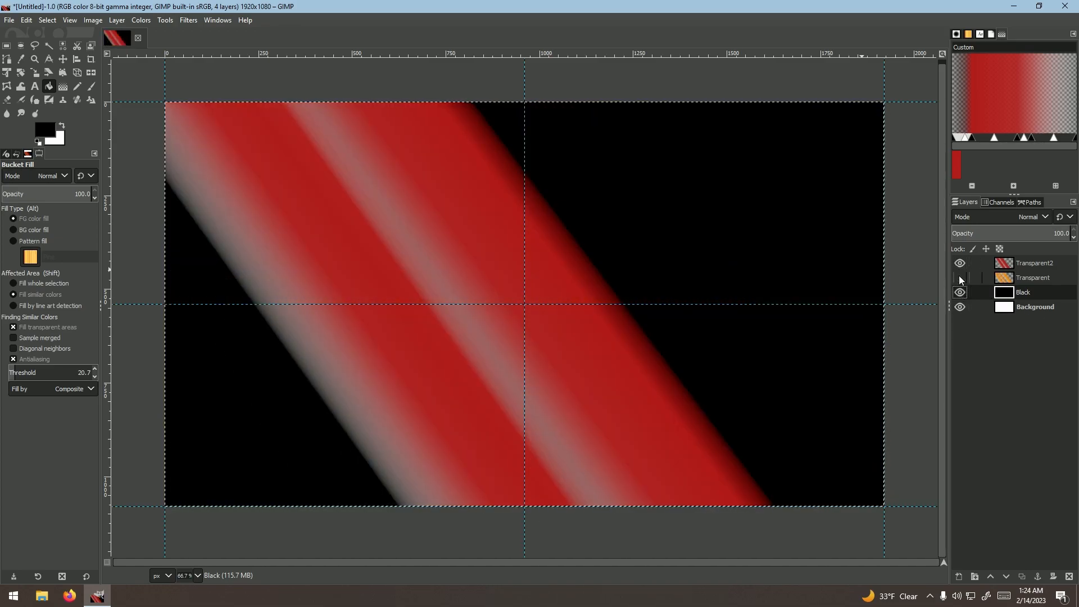
pyautogui.click(959, 277)
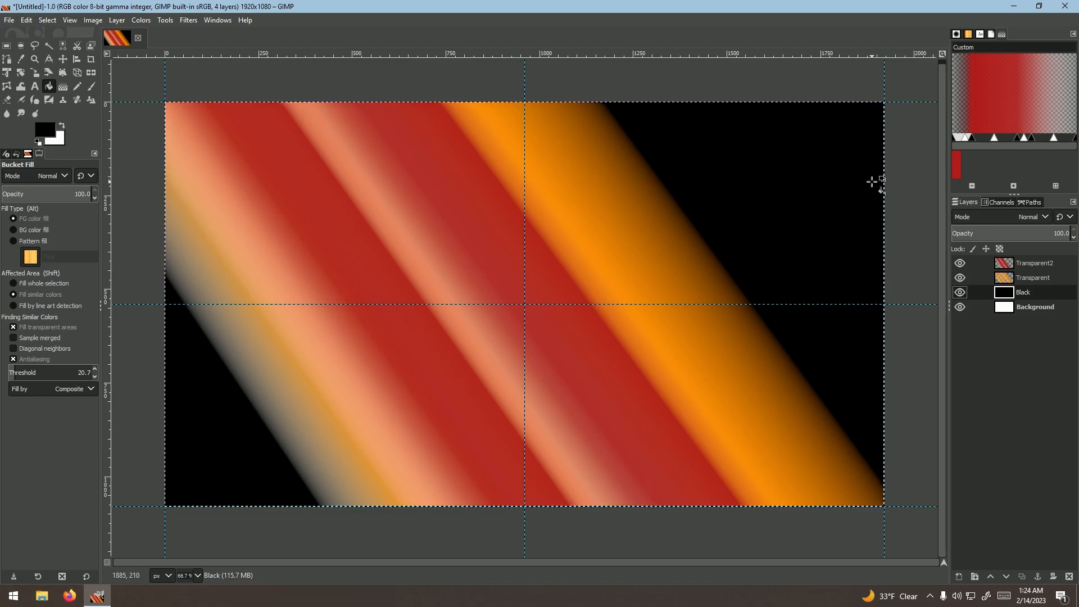
pyautogui.click(960, 278)
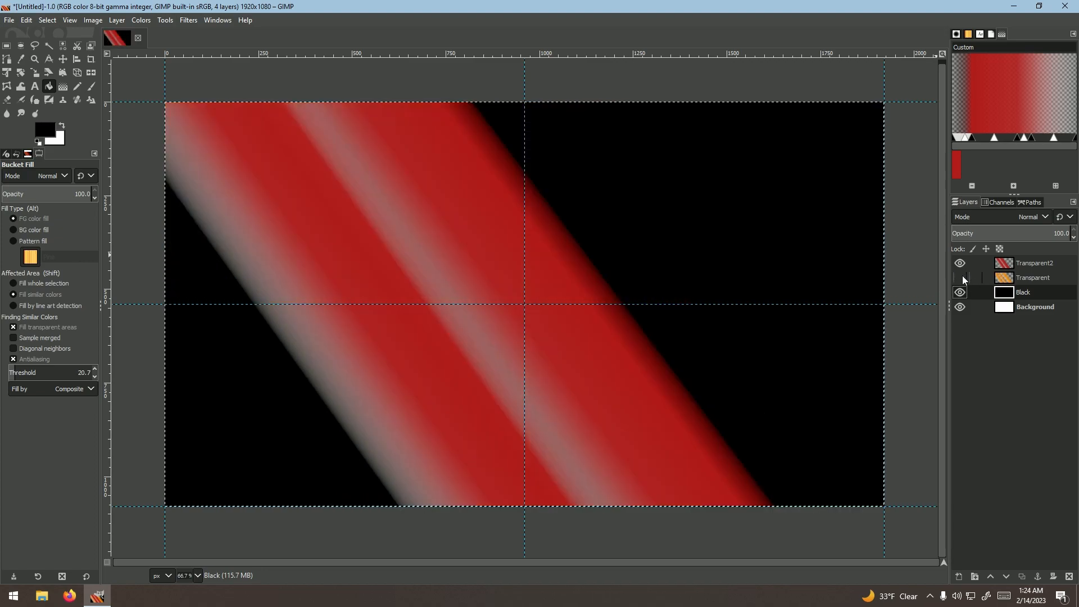
pyautogui.click(10, 20)
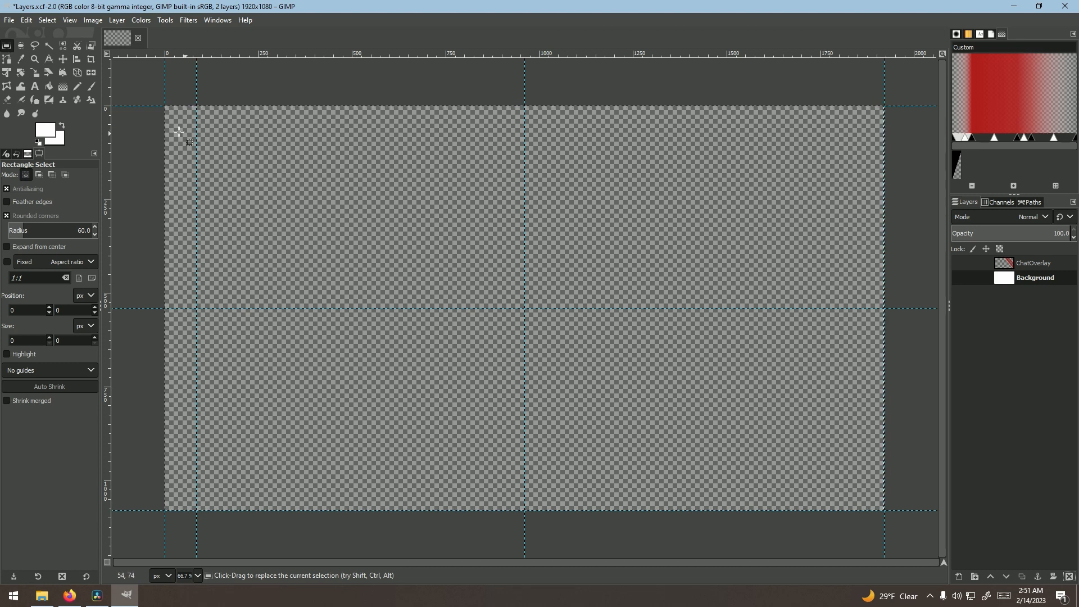
# Step: Select the full 1920 x 1080 px canvas of Layers.xcf with a rounded-corner rectangle of radius 60
pyautogui.moveTo(167, 106); pyautogui.dragTo(883, 510)
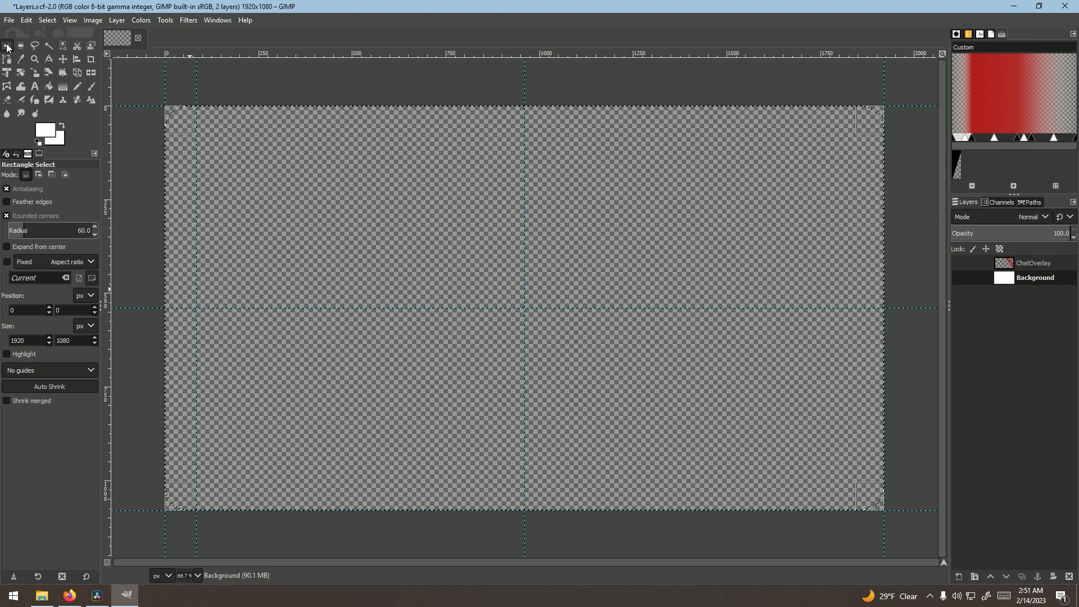
pyautogui.click(48, 135)
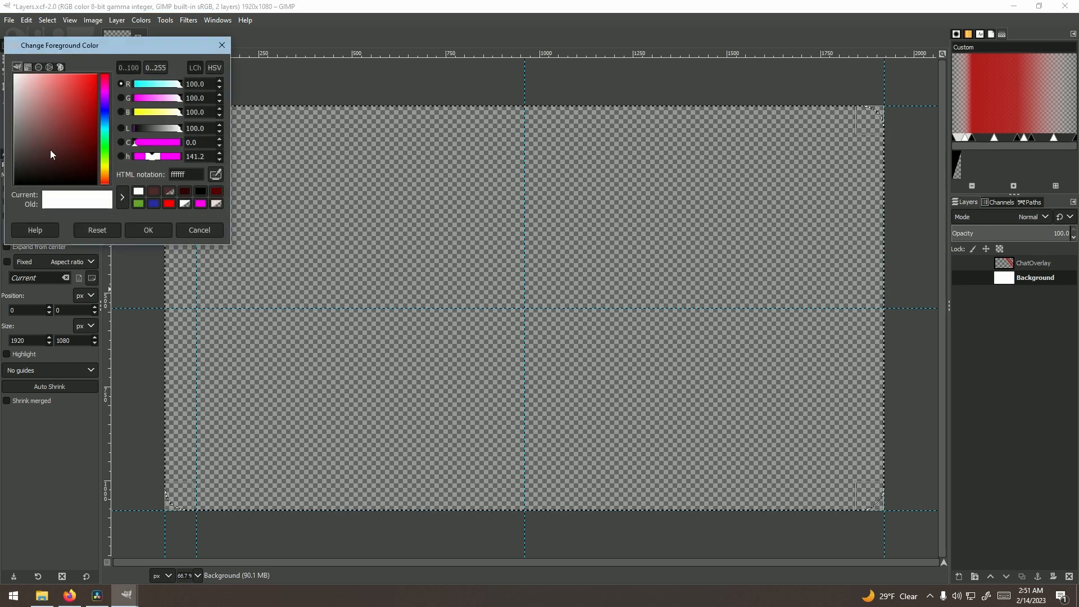
pyautogui.click(199, 229)
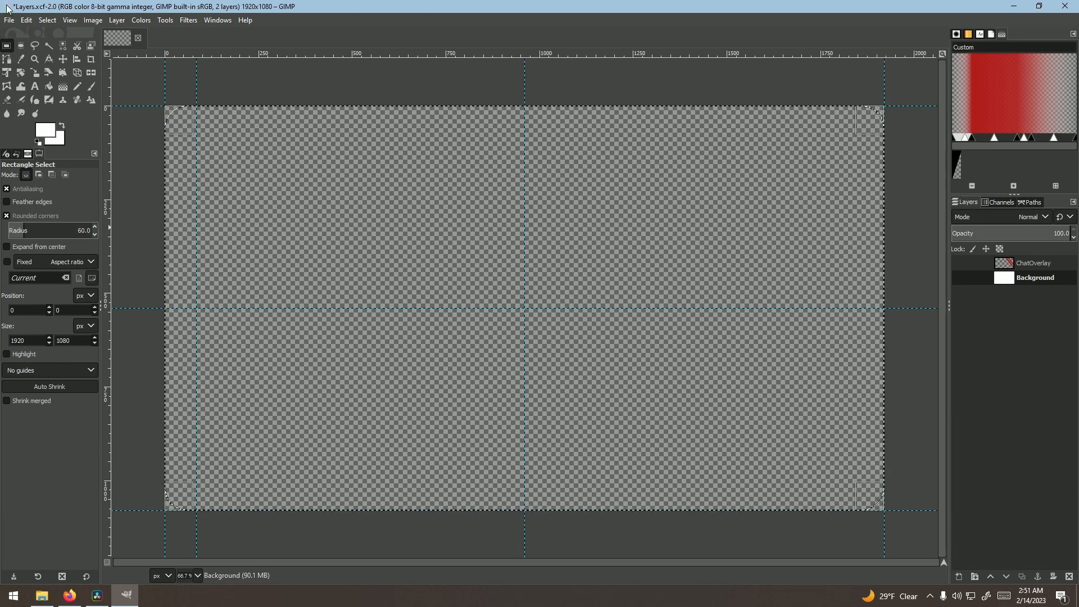
# Step: Fill the rounded selection on the hidden Background layer with the white foreground color
pyautogui.click(26, 20)
pyautogui.click(43, 208)
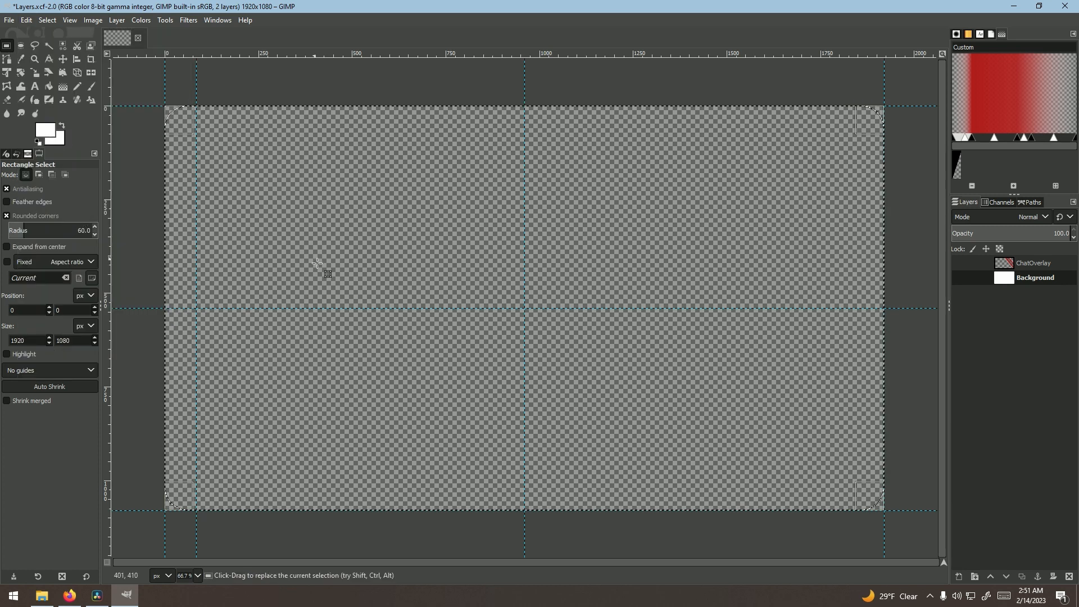
pyautogui.click(27, 21)
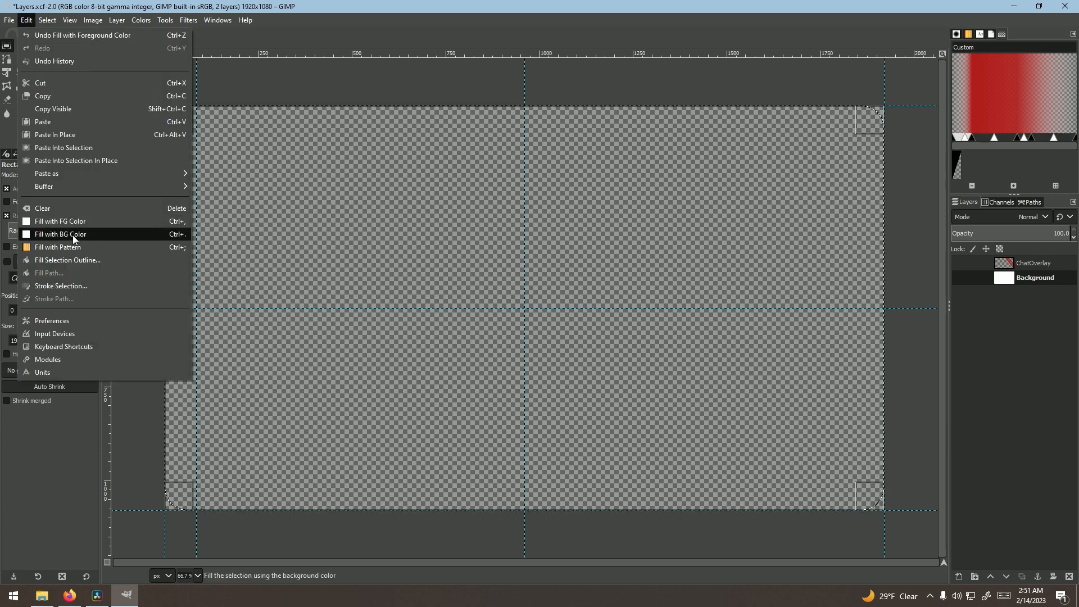
pyautogui.click(73, 217)
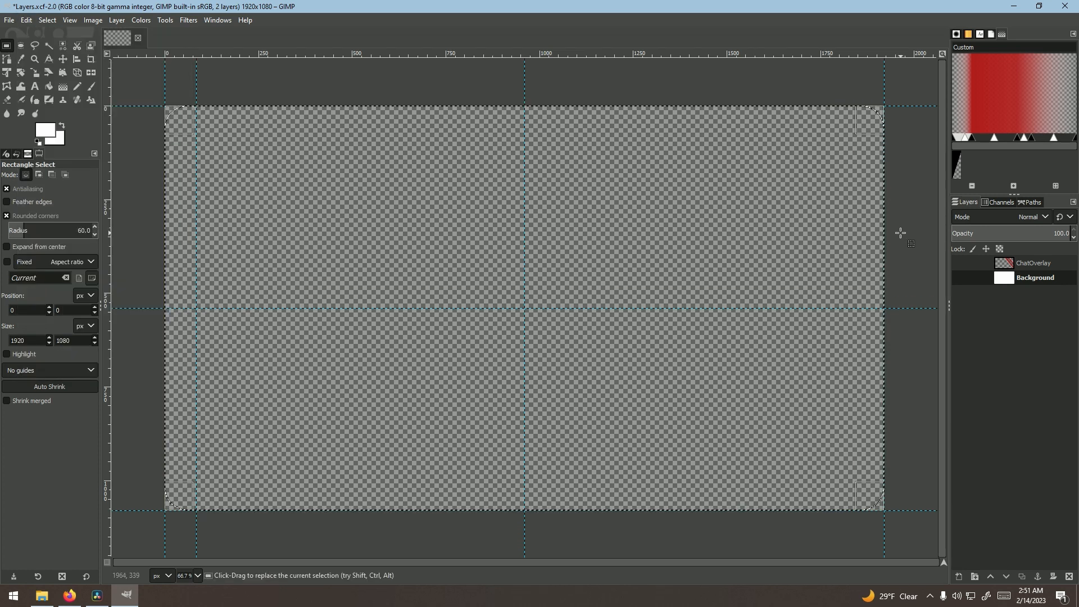
# Step: Add a transparent layer above Background, fill the rounded selection on it with the white foreground color, and deselect
pyautogui.click(958, 576)
pyautogui.click(1000, 564)
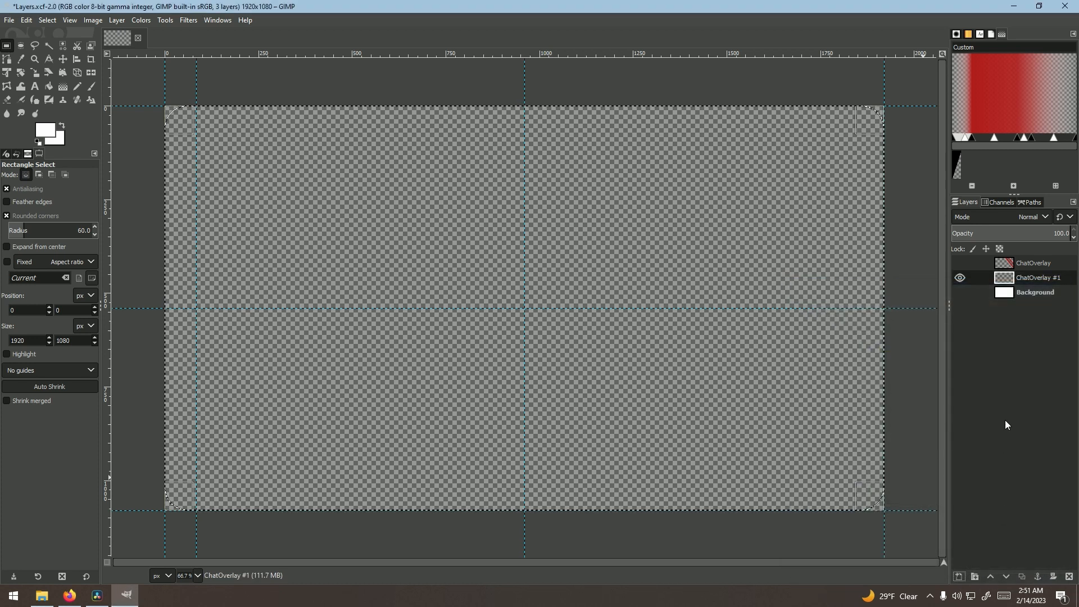
pyautogui.click(27, 20)
pyautogui.click(45, 219)
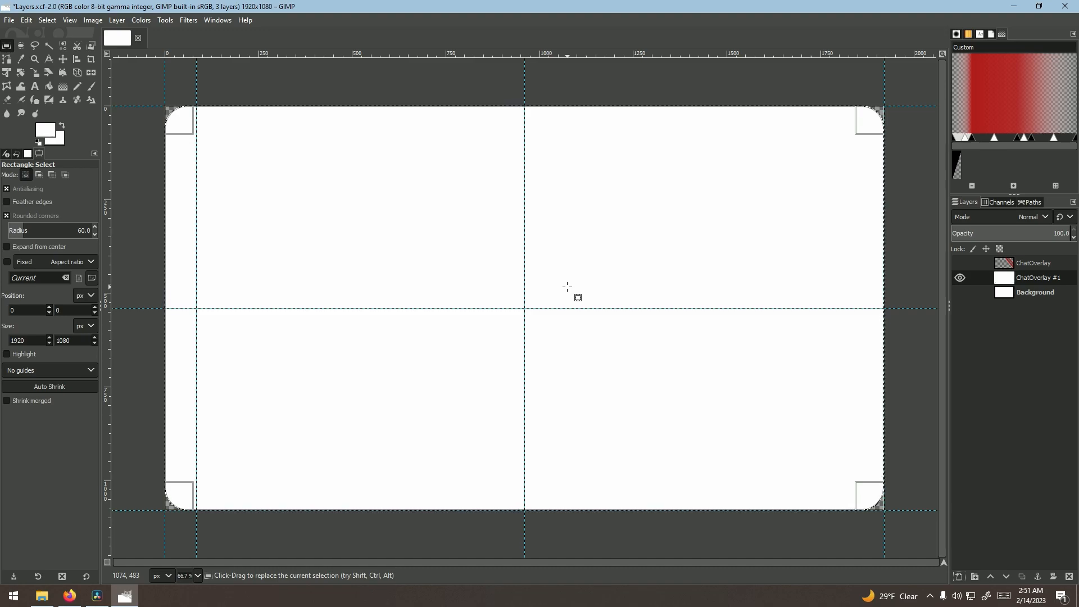
pyautogui.click(574, 90)
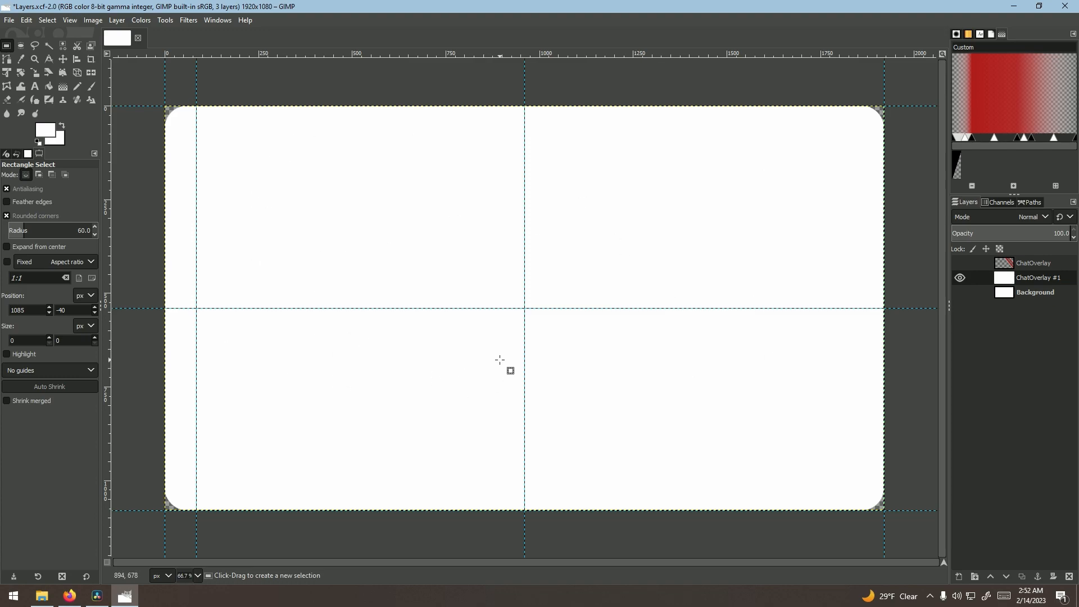
# Step: Undo the white fill and draw a rounded-corner rectangular selection about 1541 x 852 px with a corner radius of 30
pyautogui.hotkey('ctrl', 'z')
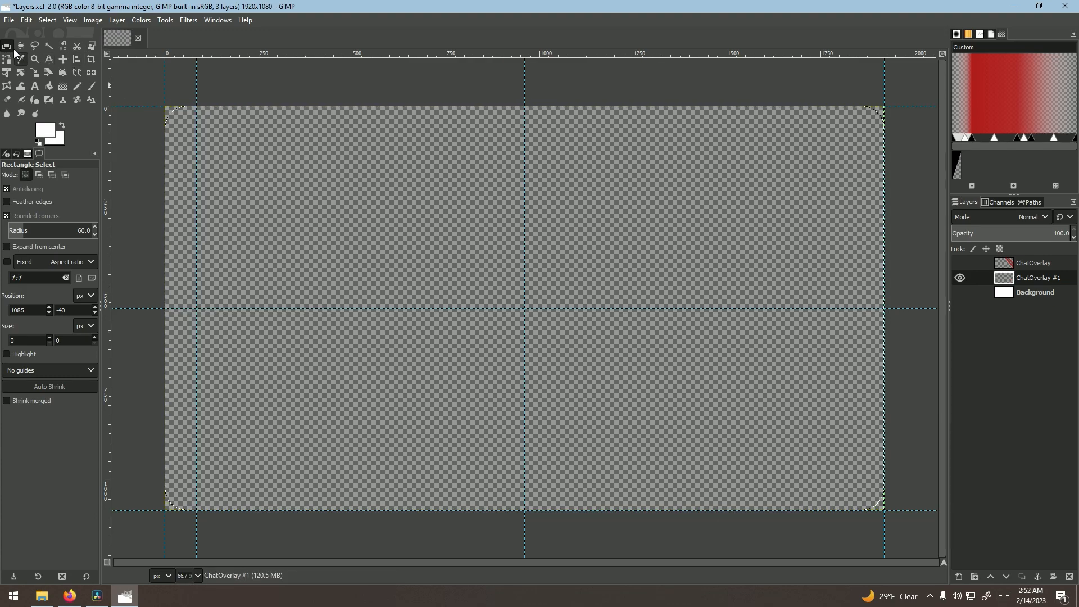
pyautogui.moveTo(197, 140); pyautogui.dragTo(774, 458)
pyautogui.moveTo(87, 227); pyautogui.dragTo(76, 229)
pyautogui.write('30')
pyautogui.press('Return')
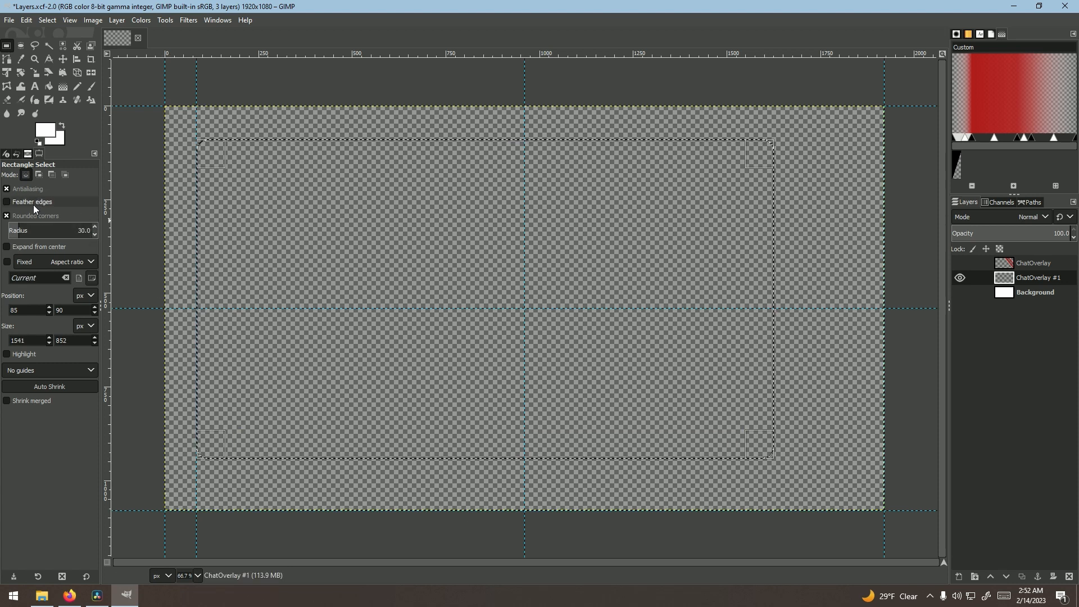
# Step: Enable feathered edges with radius 2 on the selection and set the foreground color to black
pyautogui.click(33, 203)
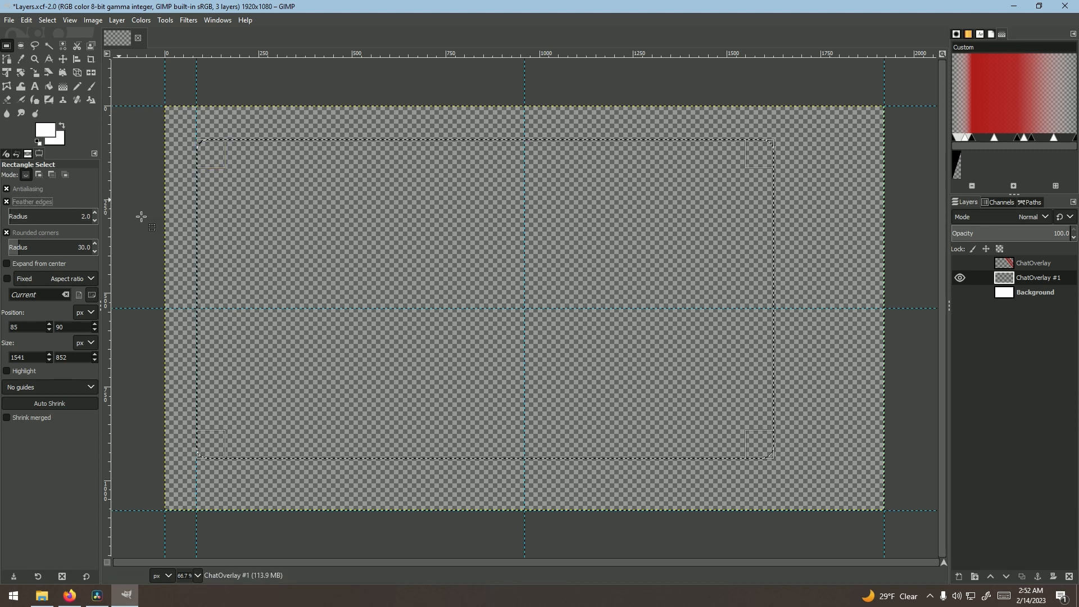
pyautogui.moveTo(222, 164)
pyautogui.mouseDown()
pyautogui.moveTo(284, 173)
pyautogui.moveTo(227, 163)
pyautogui.mouseUp()
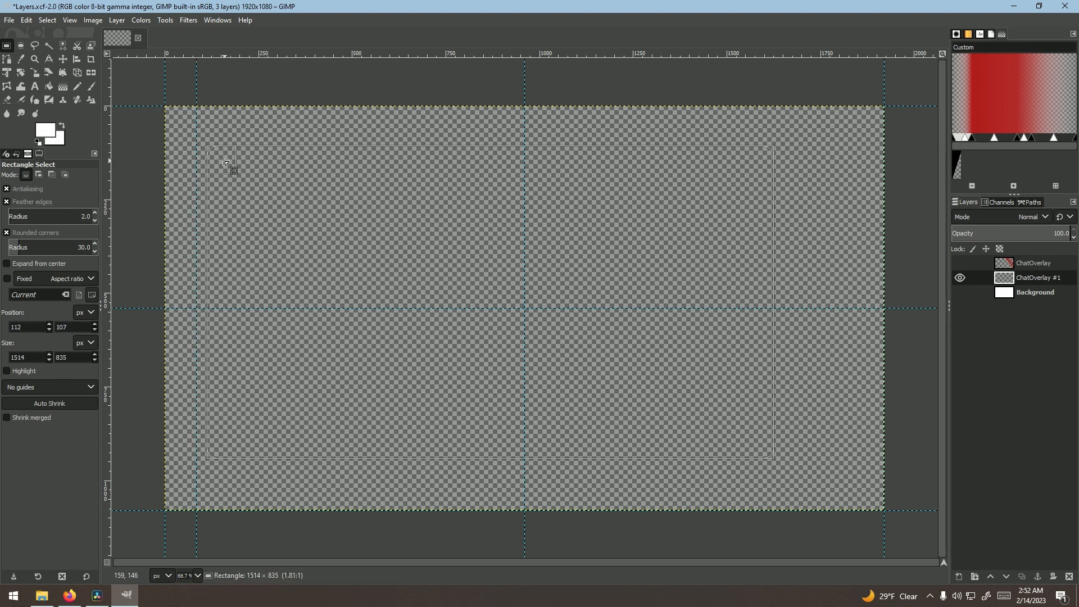
pyautogui.click(52, 131)
pyautogui.moveTo(52, 131); pyautogui.dragTo(28, 187)
pyautogui.click(163, 226)
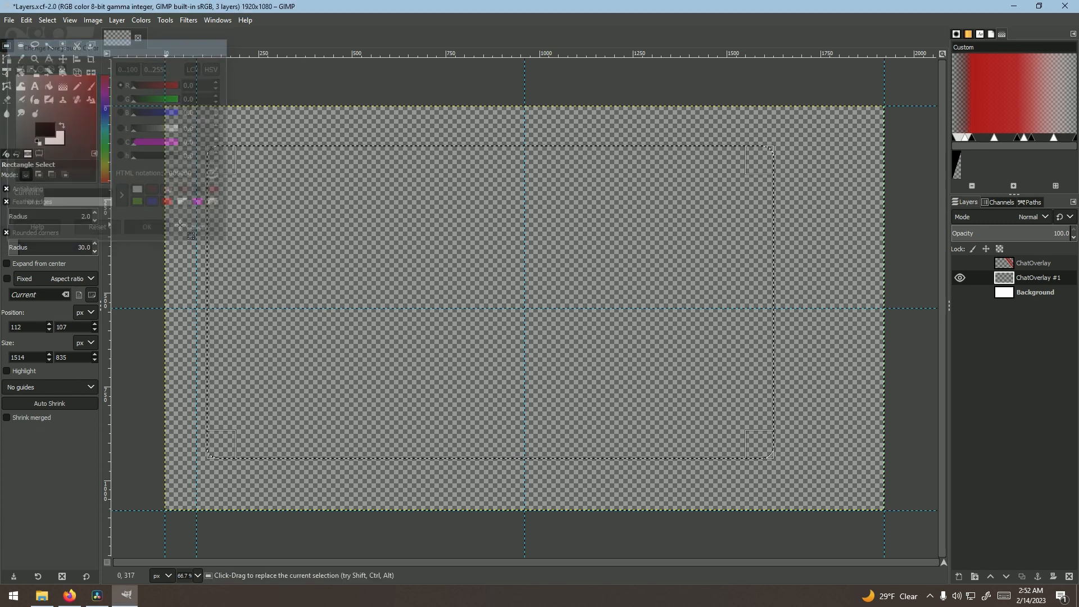
# Step: Resize the rounded selection to 1920 x 1080 px and align it with the canvas edges
pyautogui.moveTo(224, 163); pyautogui.dragTo(214, 149)
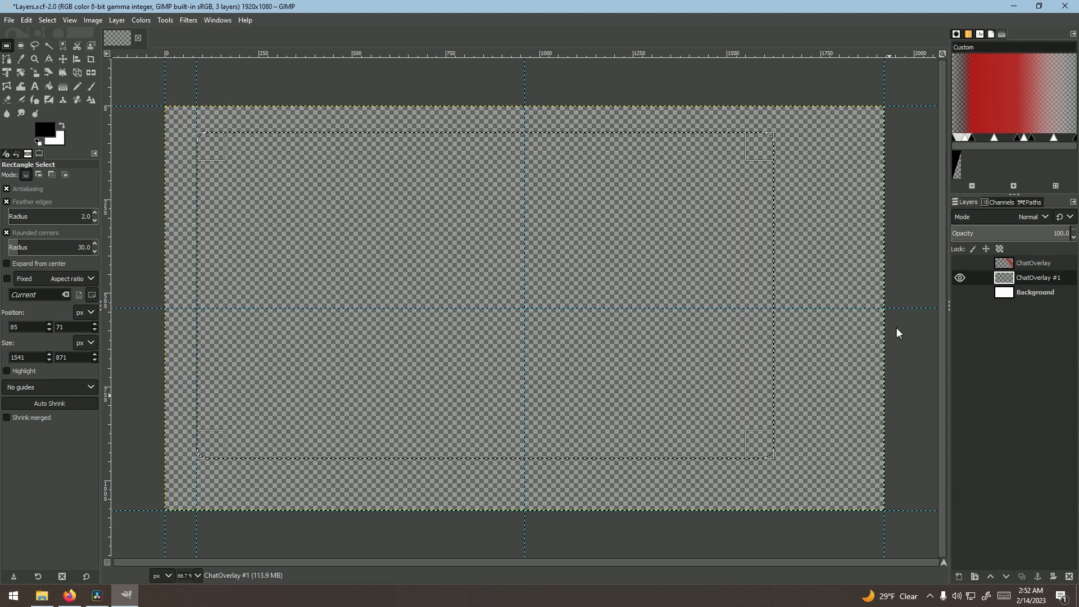
pyautogui.moveTo(758, 444); pyautogui.dragTo(798, 464)
pyautogui.doubleClick(31, 358)
pyautogui.write('1920')
pyautogui.press('Tab')
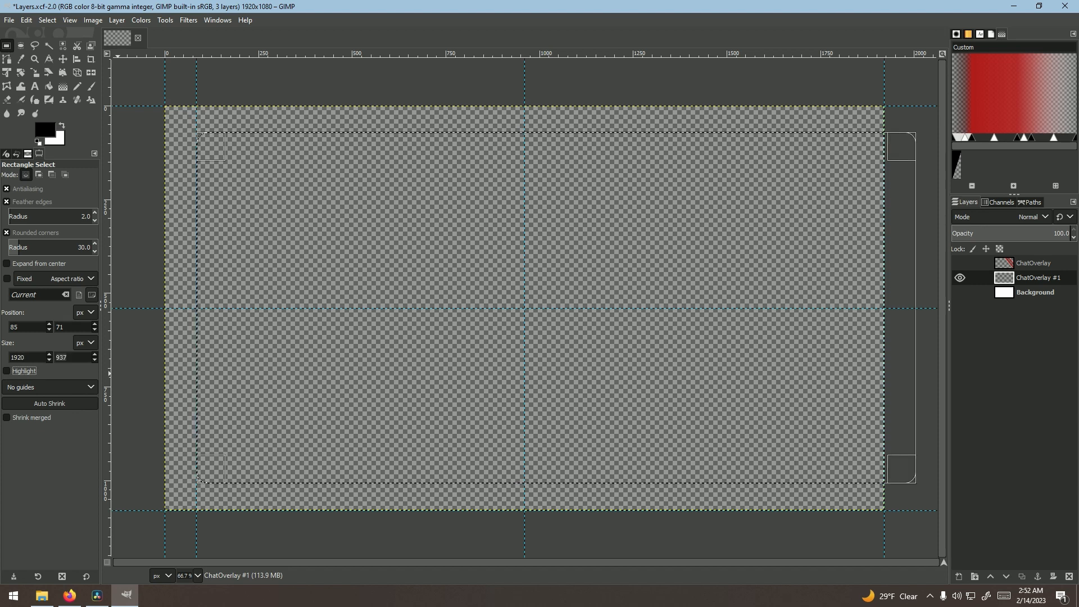
pyautogui.click(69, 357)
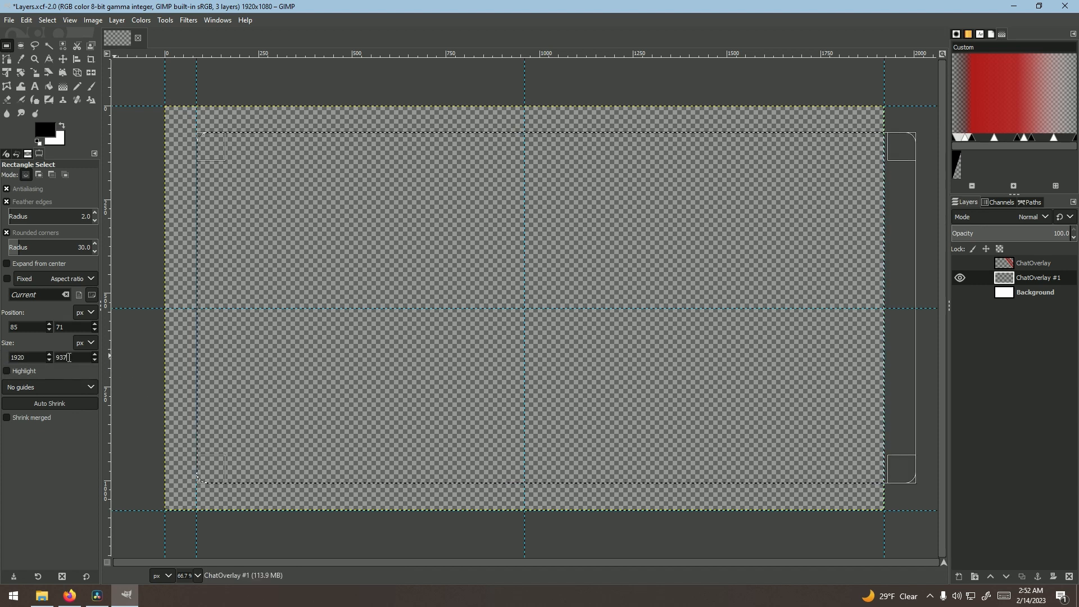
pyautogui.write('1080')
pyautogui.moveTo(378, 404); pyautogui.dragTo(344, 369)
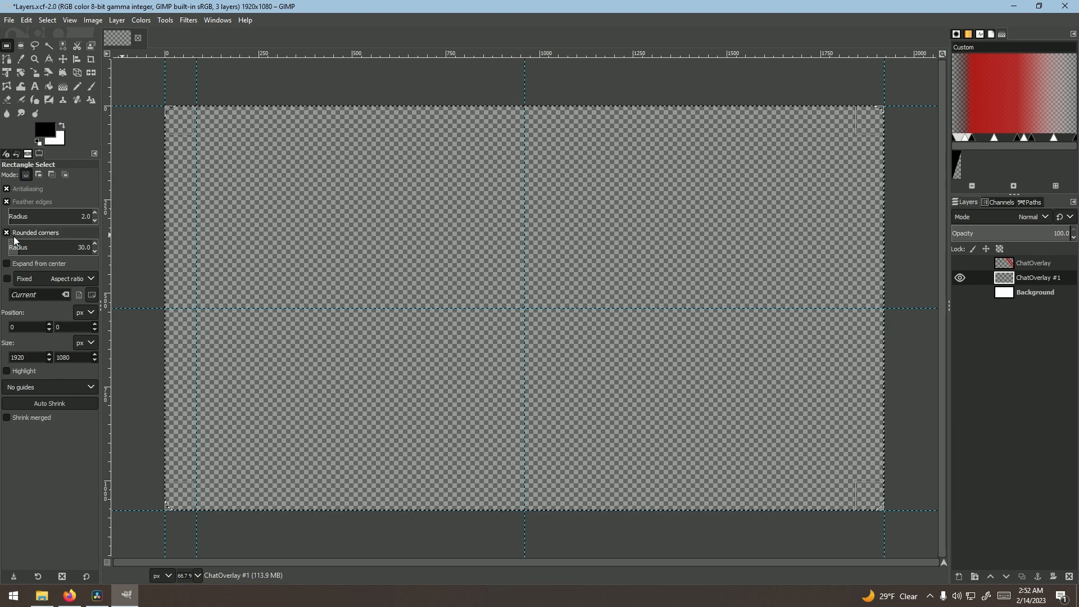
# Step: Fix the selection's aspect ratio, shrink it to about 1720 x 970 px and place its upper-left corner at about 85, 55
pyautogui.click(6, 278)
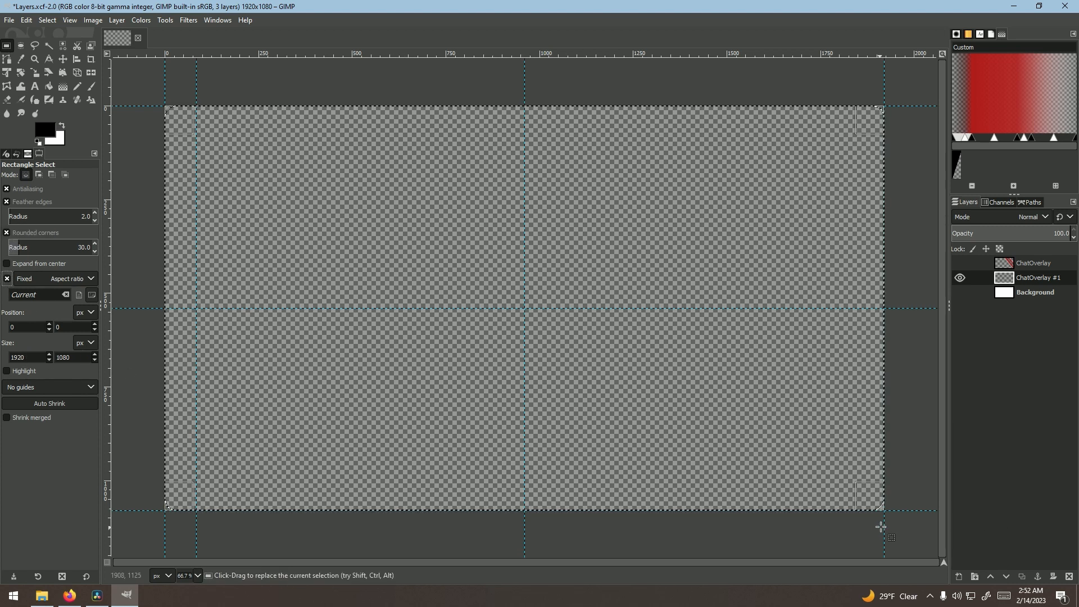
pyautogui.moveTo(879, 508); pyautogui.dragTo(787, 474)
pyautogui.moveTo(655, 381); pyautogui.dragTo(672, 401)
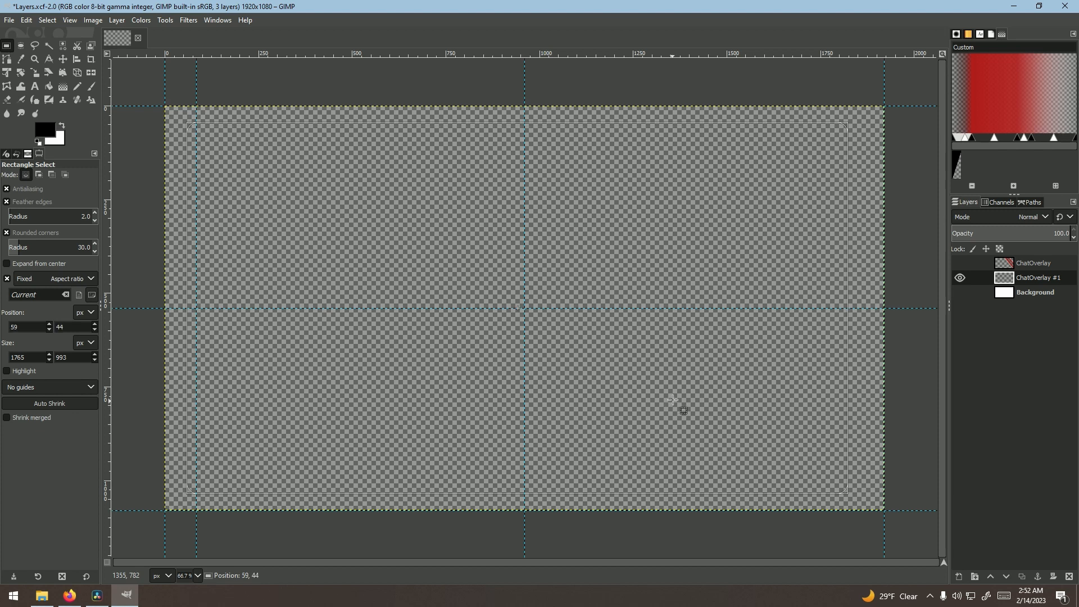
pyautogui.moveTo(843, 477); pyautogui.dragTo(818, 468)
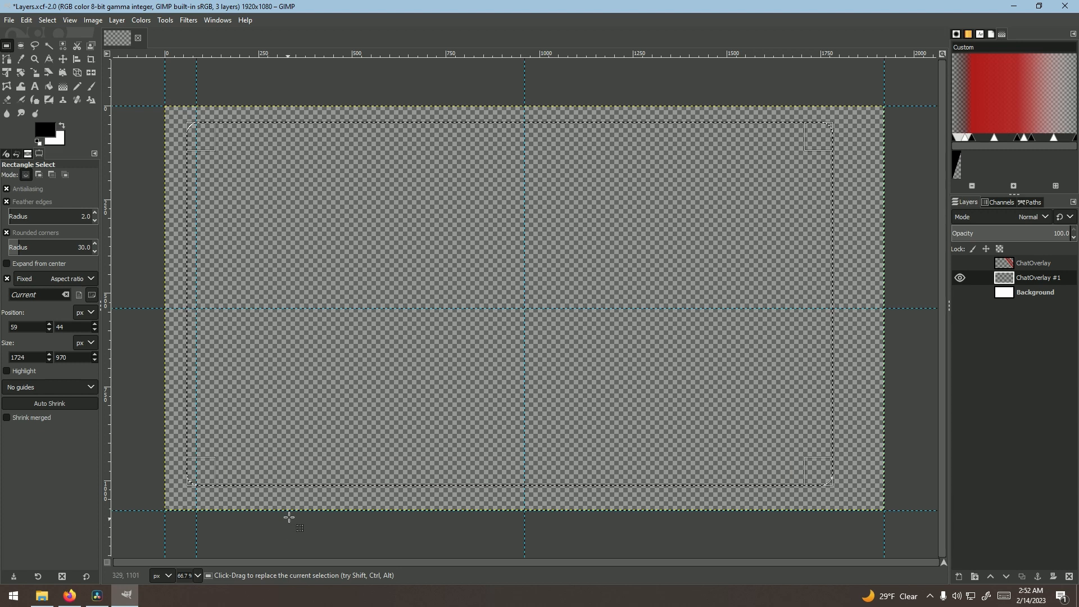
pyautogui.moveTo(318, 175); pyautogui.dragTo(330, 181)
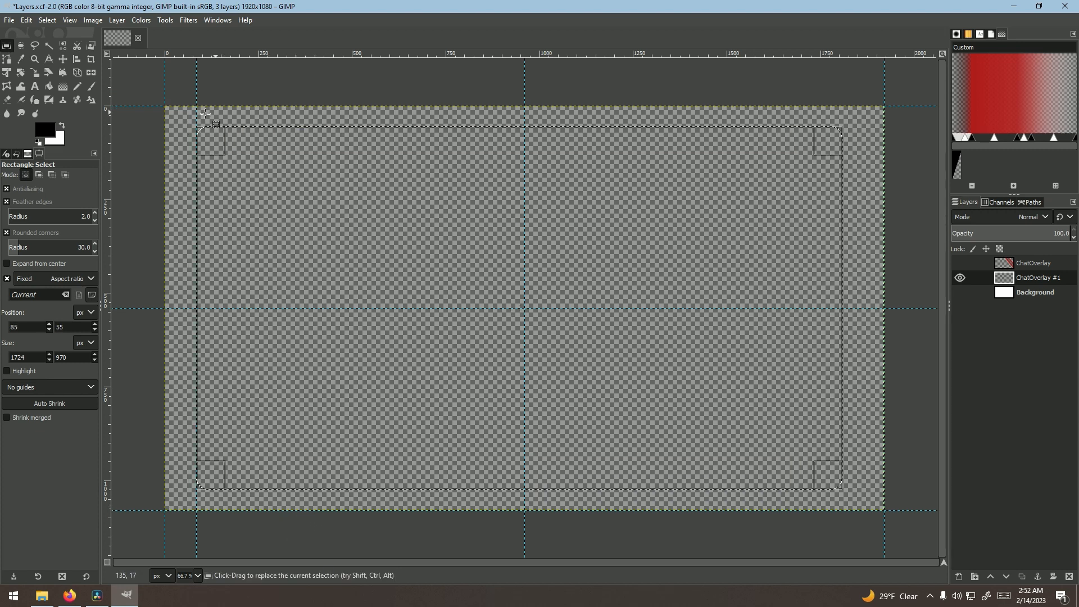
pyautogui.moveTo(833, 490); pyautogui.dragTo(830, 487)
# Step: Measure the gaps from the canvas's left and top edges to the selection
pyautogui.click(36, 87)
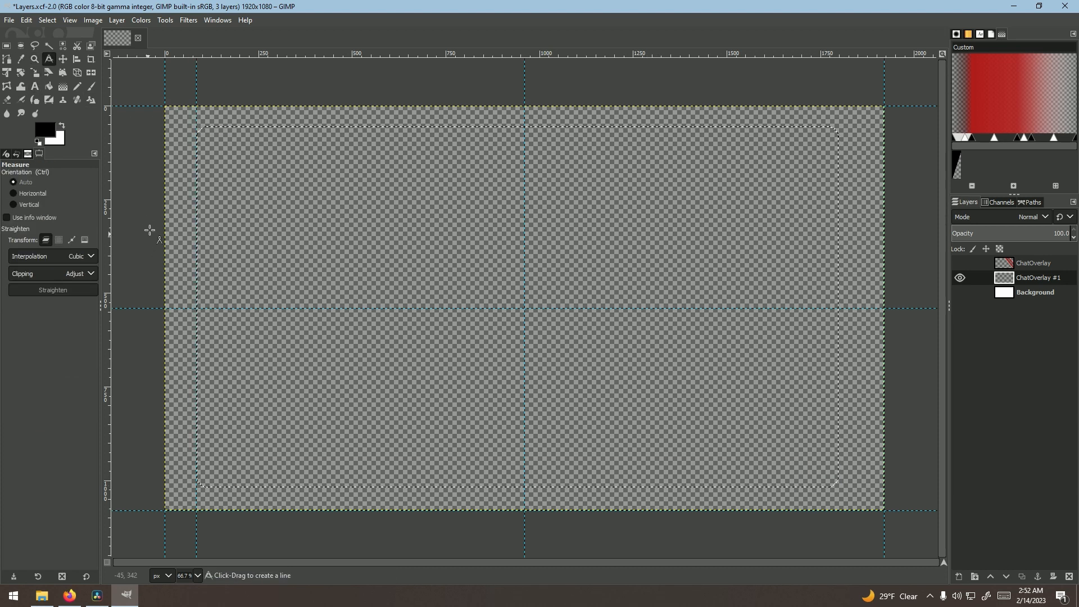
pyautogui.scroll(4, 160, 219)
pyautogui.moveTo(149, 215); pyautogui.dragTo(297, 215)
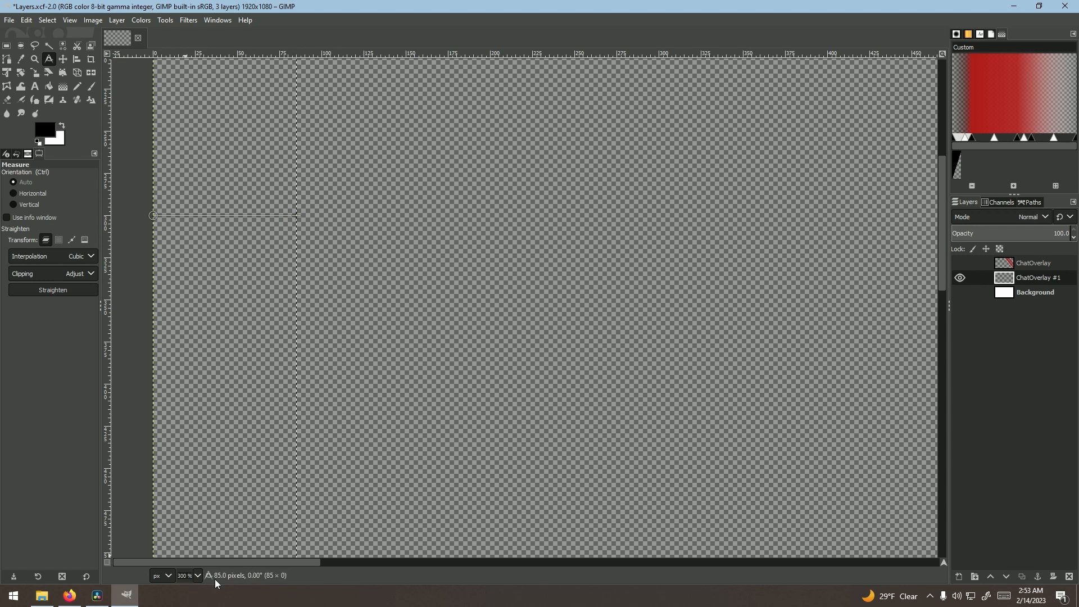
pyautogui.scroll(-3, 389, 366)
pyautogui.scroll(2, 390, 367)
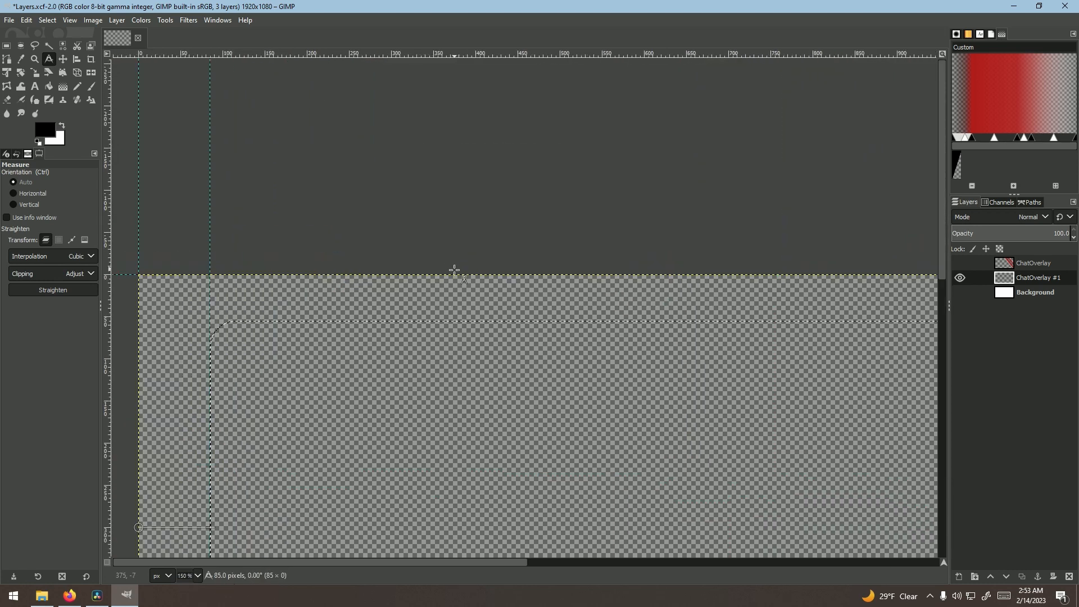
pyautogui.moveTo(451, 274); pyautogui.dragTo(450, 321)
pyautogui.scroll(4, 451, 320)
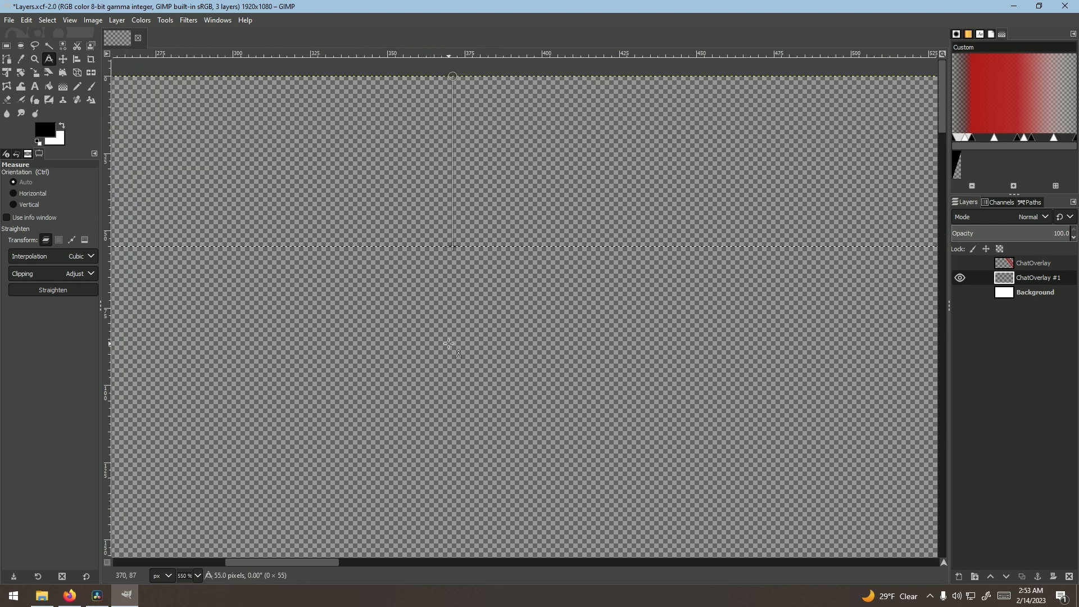
pyautogui.scroll(-7, 448, 344)
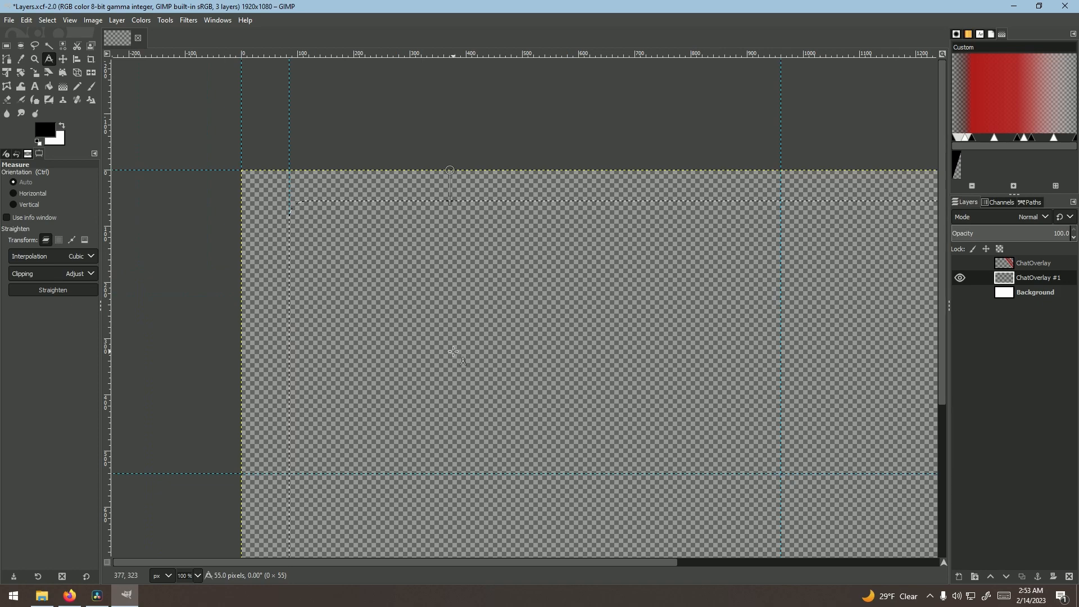
pyautogui.scroll(-2, 587, 435)
pyautogui.scroll(1, 683, 469)
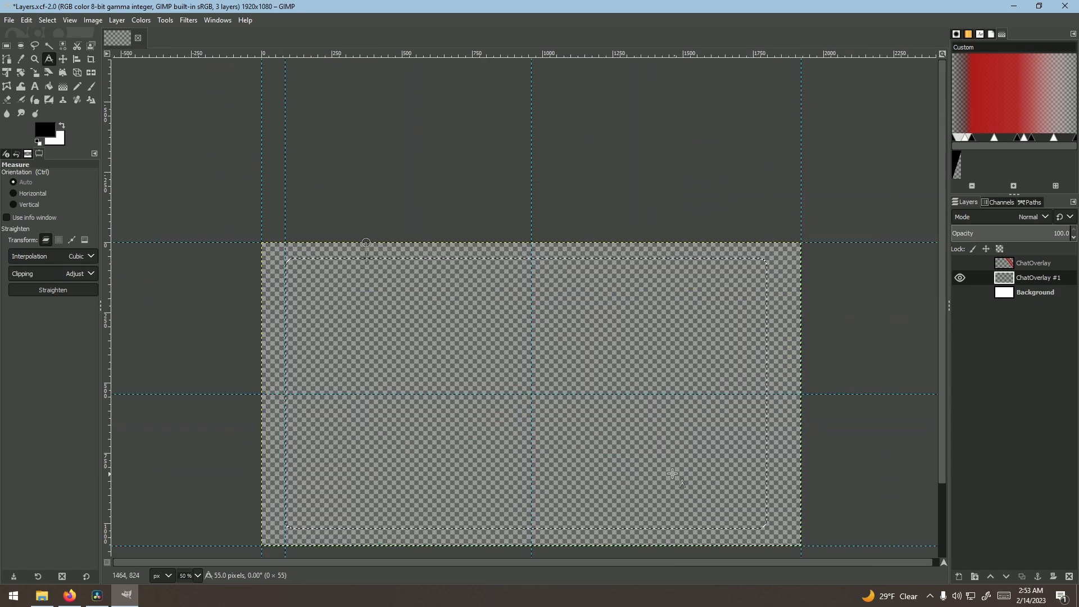
# Step: Fill the rounded selection with the black foreground color and select the entire canvas
pyautogui.click(76, 87)
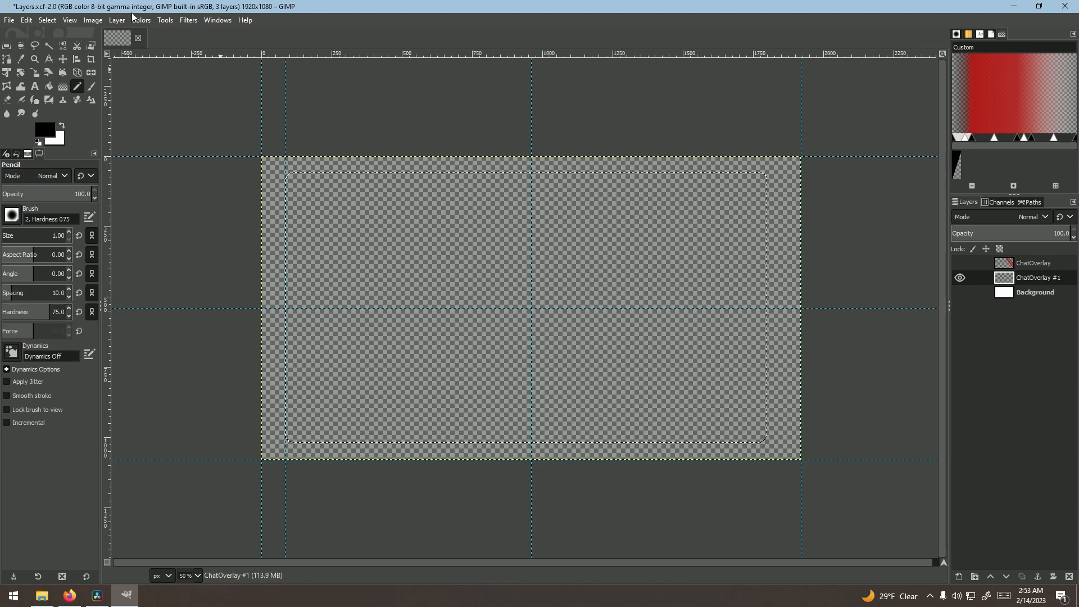
pyautogui.click(26, 20)
pyautogui.click(62, 219)
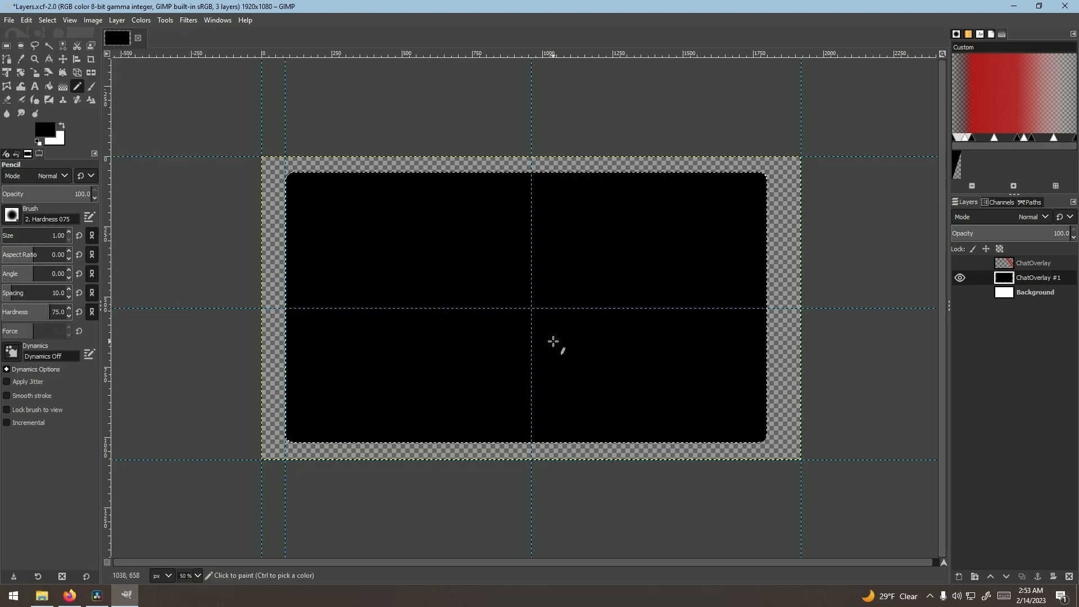
pyautogui.scroll(1, 553, 341)
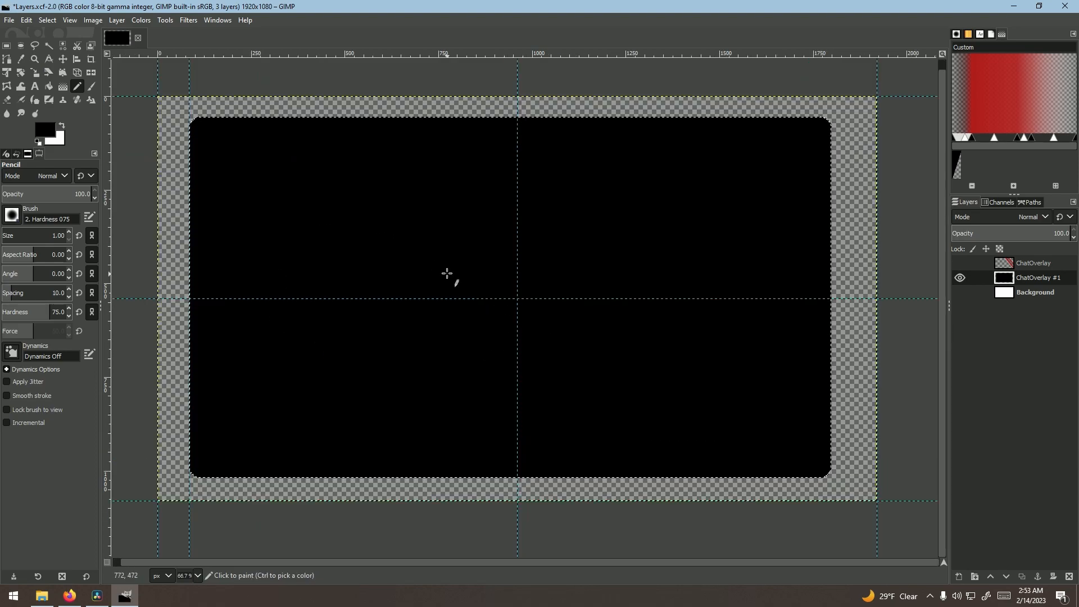
pyautogui.click(42, 130)
pyautogui.click(186, 232)
pyautogui.click(49, 20)
pyautogui.click(49, 37)
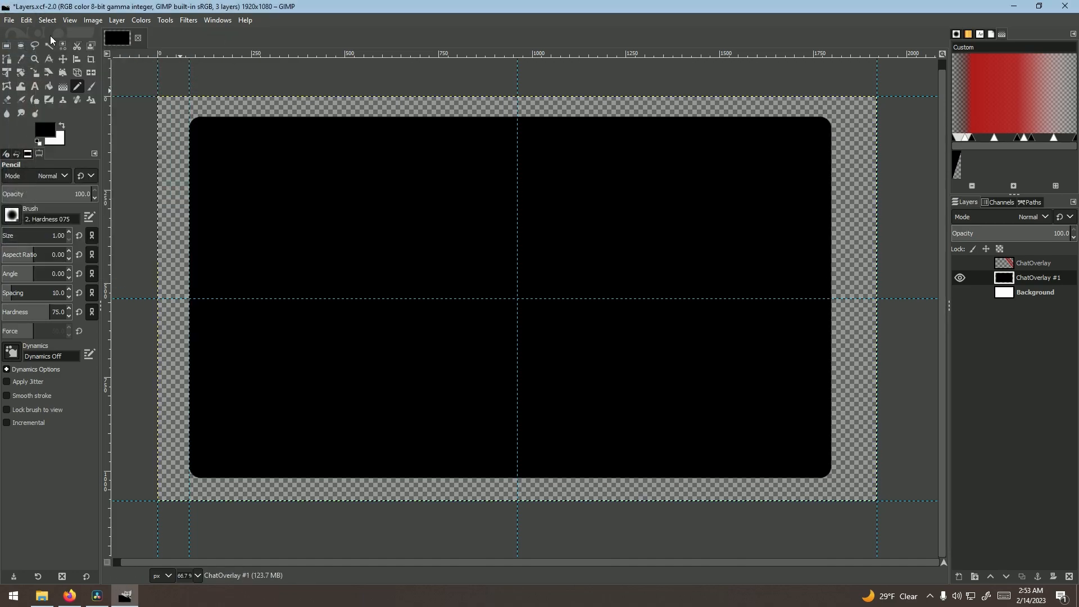
# Step: Apply a Drop Shadow to the black rounded shape with X and Y offsets of 20, blur radius 10 and opacity 0.8
pyautogui.click(188, 21)
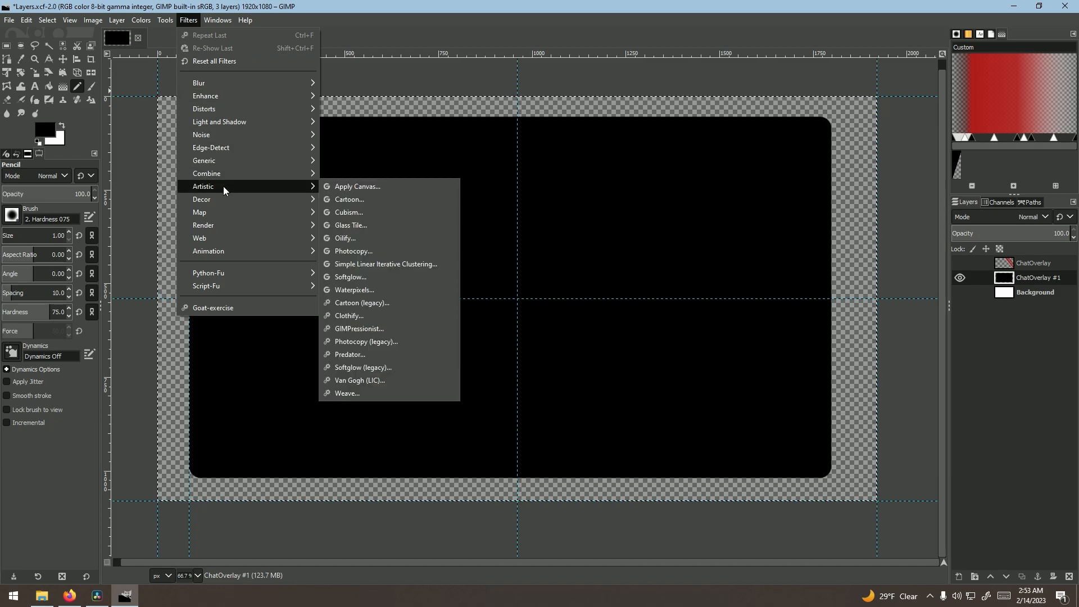
pyautogui.moveTo(222, 122)
pyautogui.click(371, 194)
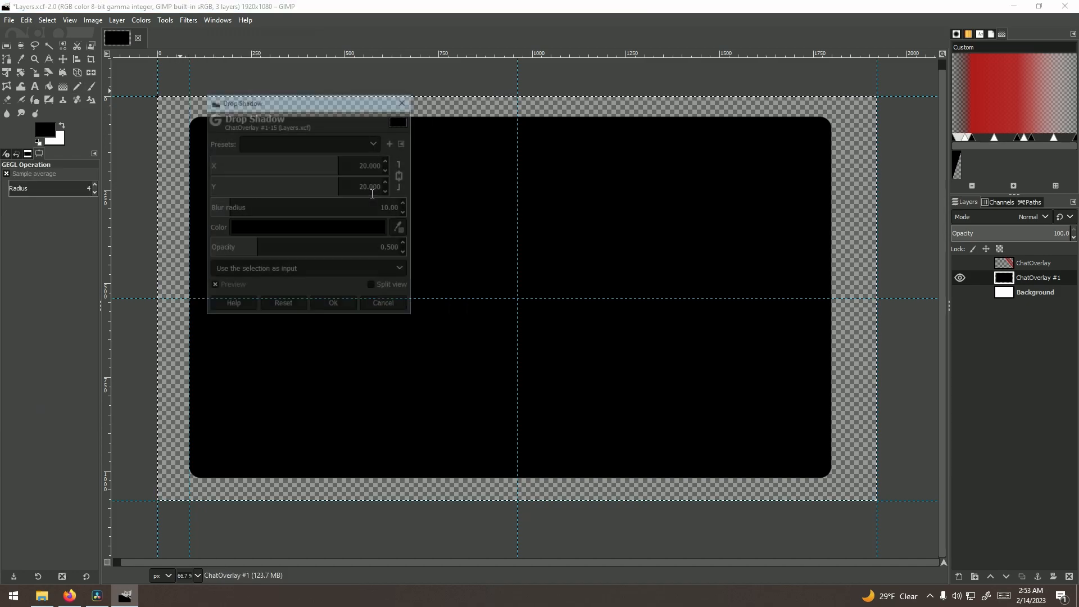
pyautogui.moveTo(239, 203); pyautogui.dragTo(291, 205)
pyautogui.moveTo(279, 251); pyautogui.dragTo(296, 252)
pyautogui.click(379, 146)
pyautogui.click(325, 167)
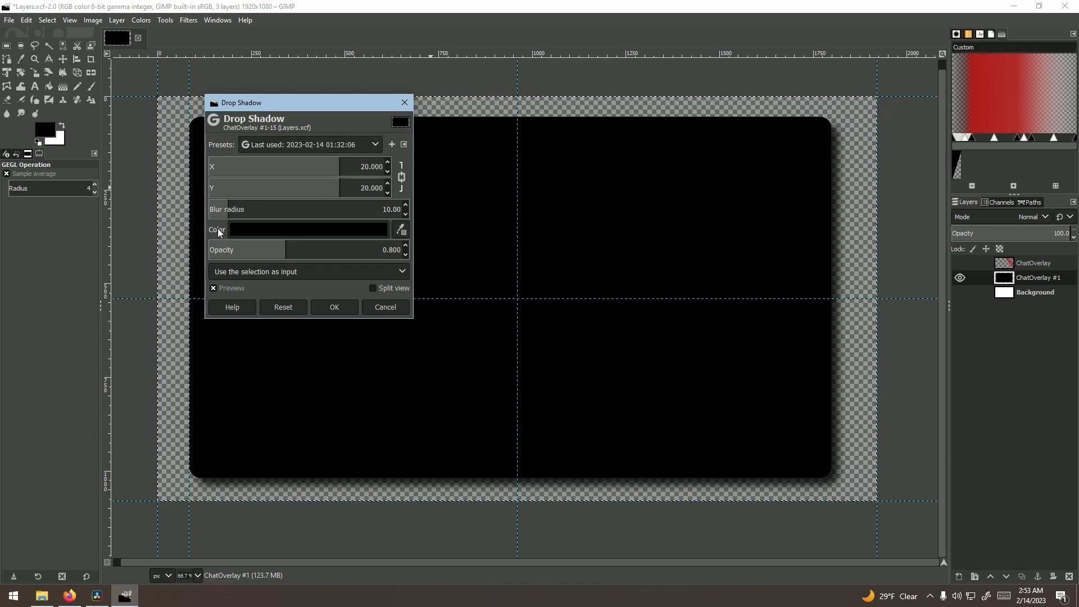
pyautogui.click(289, 310)
pyautogui.click(387, 248)
pyautogui.write('0.8')
pyautogui.press('Return')
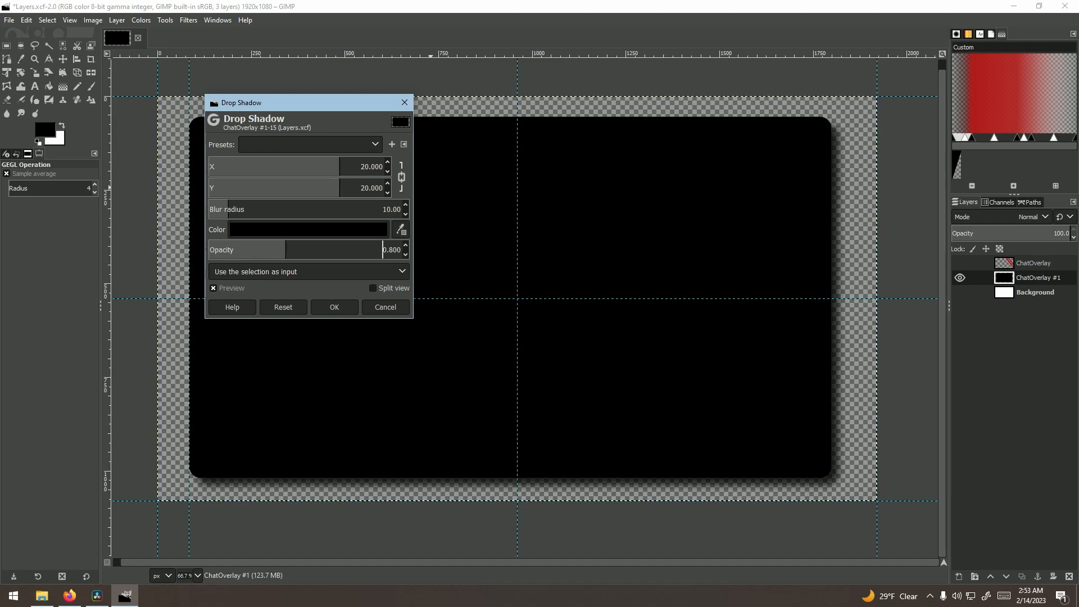
pyautogui.click(338, 307)
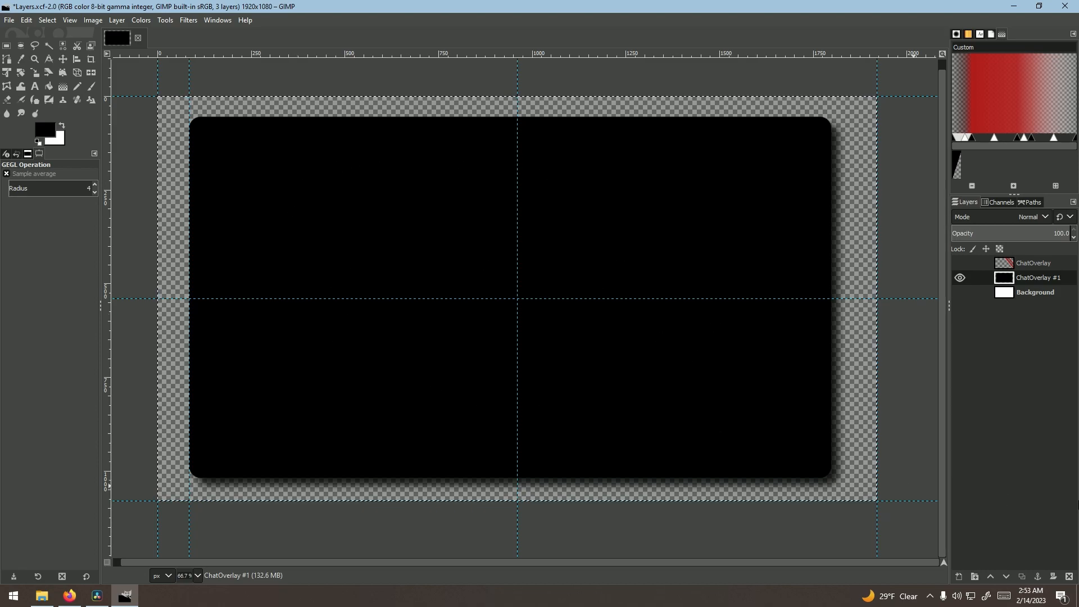
# Step: Add a transparent 1920 x 1080 px layer and draw a tall rounded selection about 315 x 914 px over the black shape's left half
pyautogui.click(958, 577)
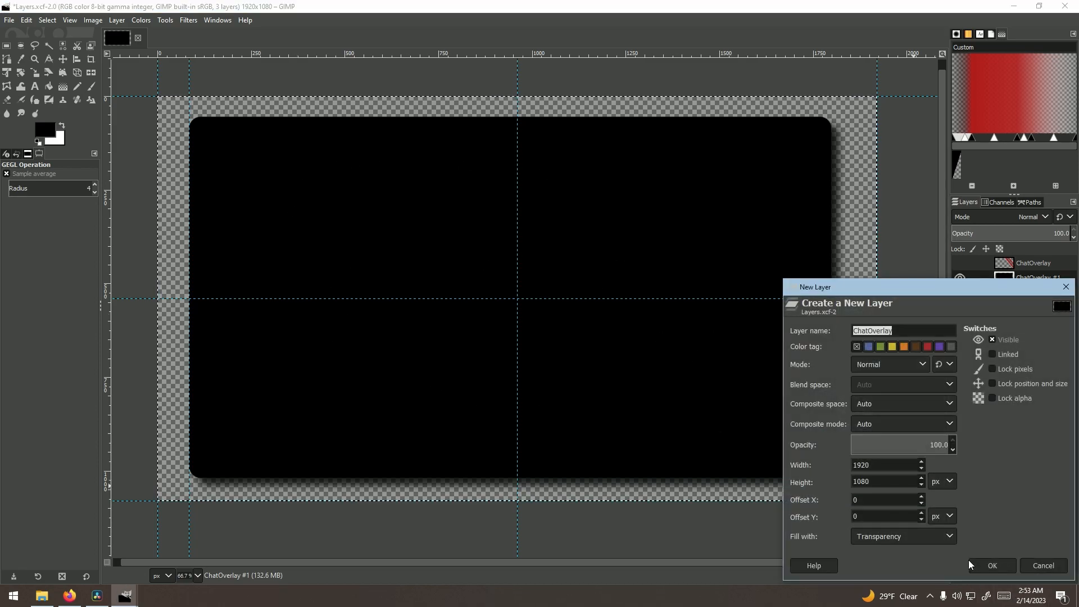
pyautogui.click(970, 564)
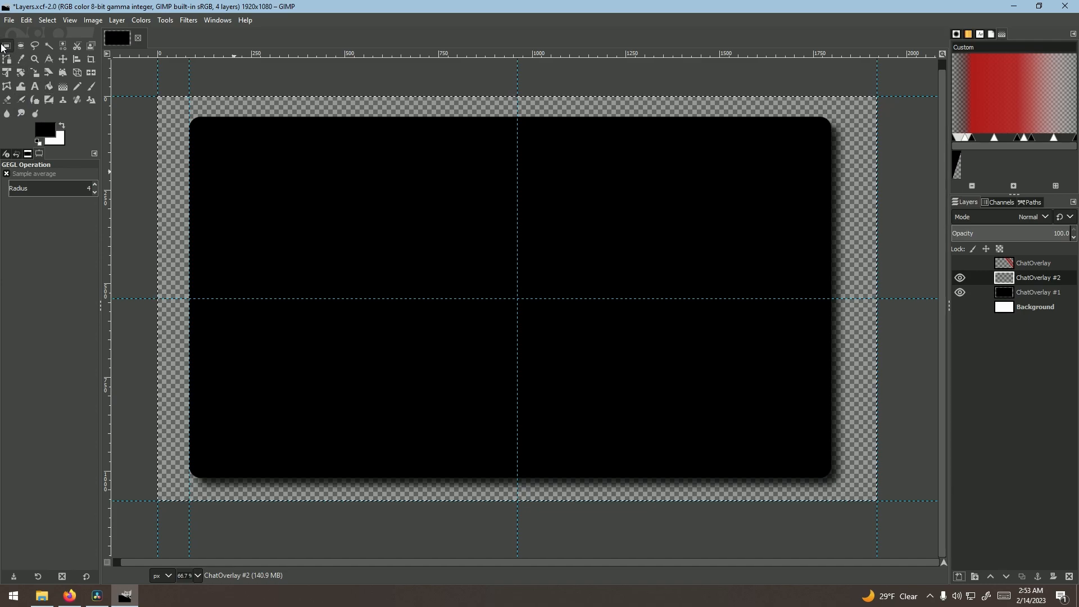
pyautogui.click(6, 46)
pyautogui.moveTo(276, 141); pyautogui.dragTo(456, 450)
pyautogui.moveTo(581, 445); pyautogui.dragTo(378, 470)
pyautogui.moveTo(344, 385); pyautogui.dragTo(419, 369)
# Step: Set the foreground color to 502a2a and fill the tall rounded selection with it on the new layer
pyautogui.click(42, 135)
pyautogui.click(177, 195)
pyautogui.click(153, 228)
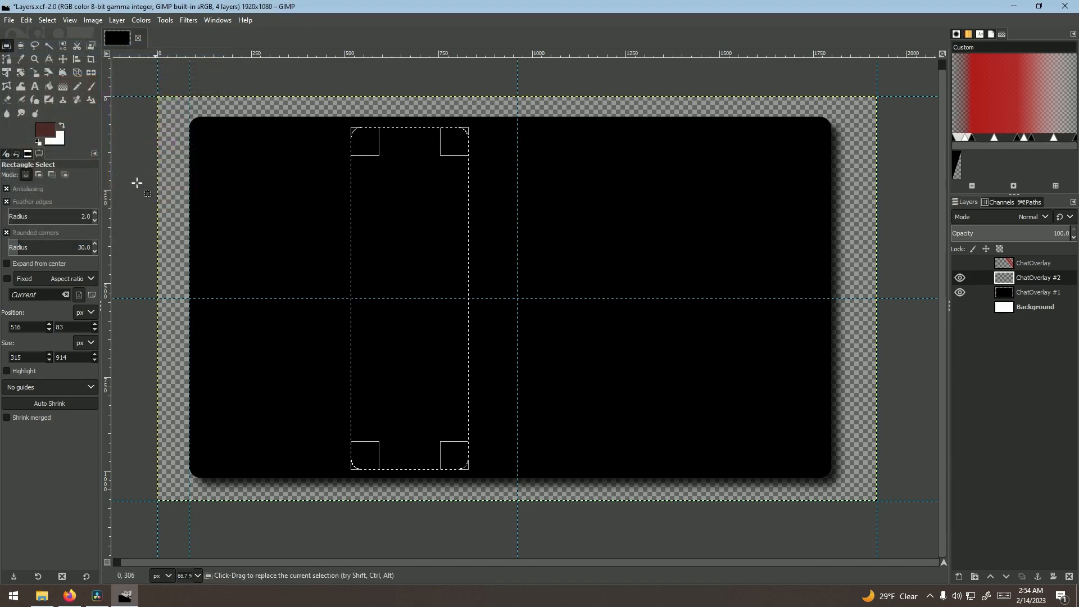
pyautogui.click(26, 21)
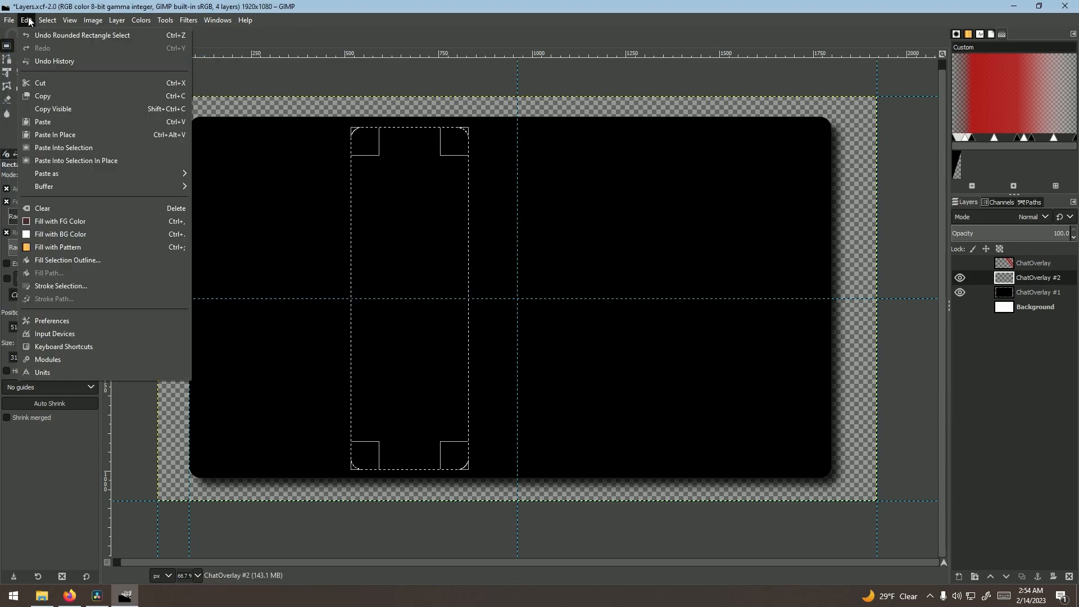
pyautogui.click(44, 222)
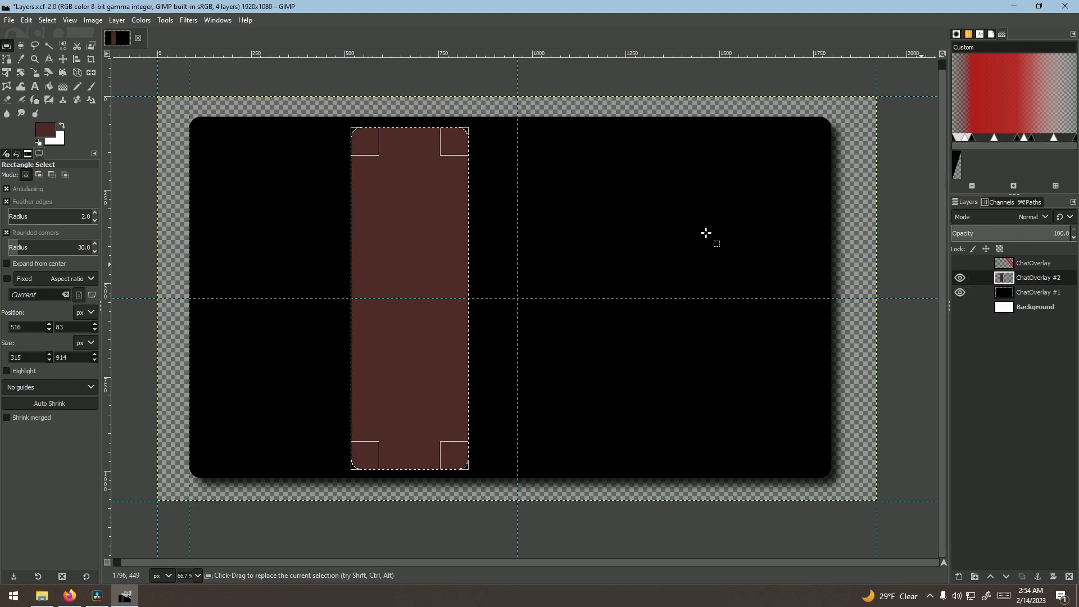
# Step: Set the foreground color to 2e0505
pyautogui.click(48, 135)
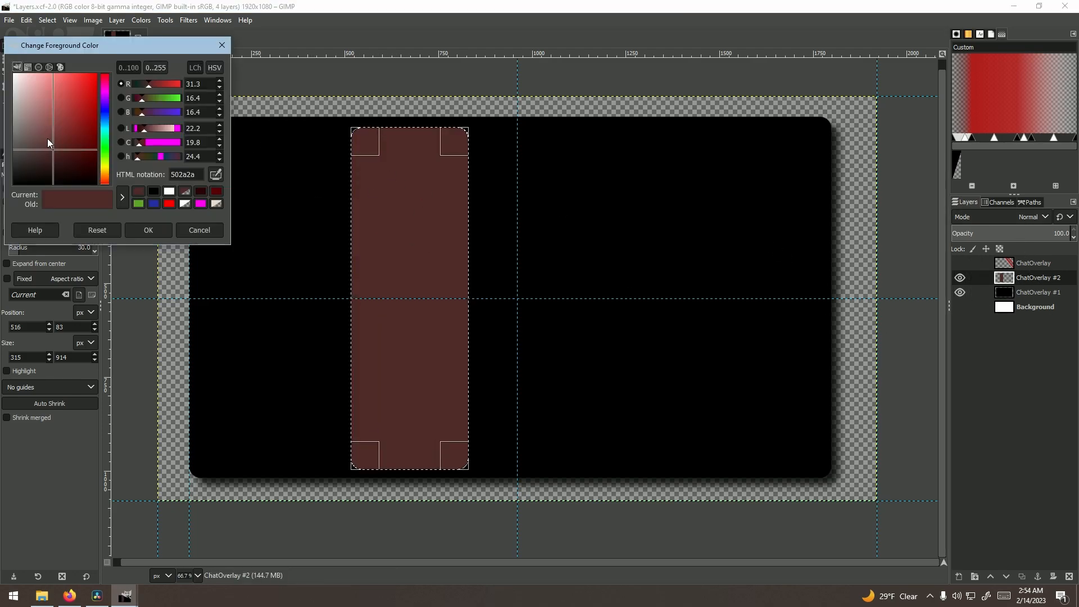
pyautogui.click(200, 192)
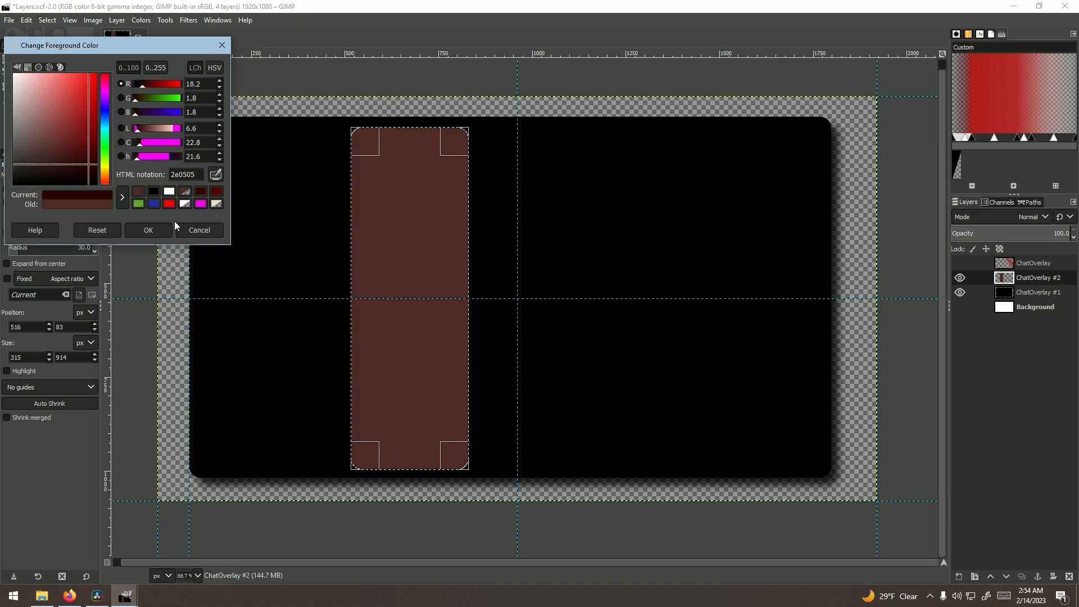
pyautogui.click(140, 233)
# Step: Shrink the rounded selection to a band at the tall brown shape's top and fill it with the foreground color
pyautogui.moveTo(412, 458); pyautogui.dragTo(432, 142)
pyautogui.click(27, 20)
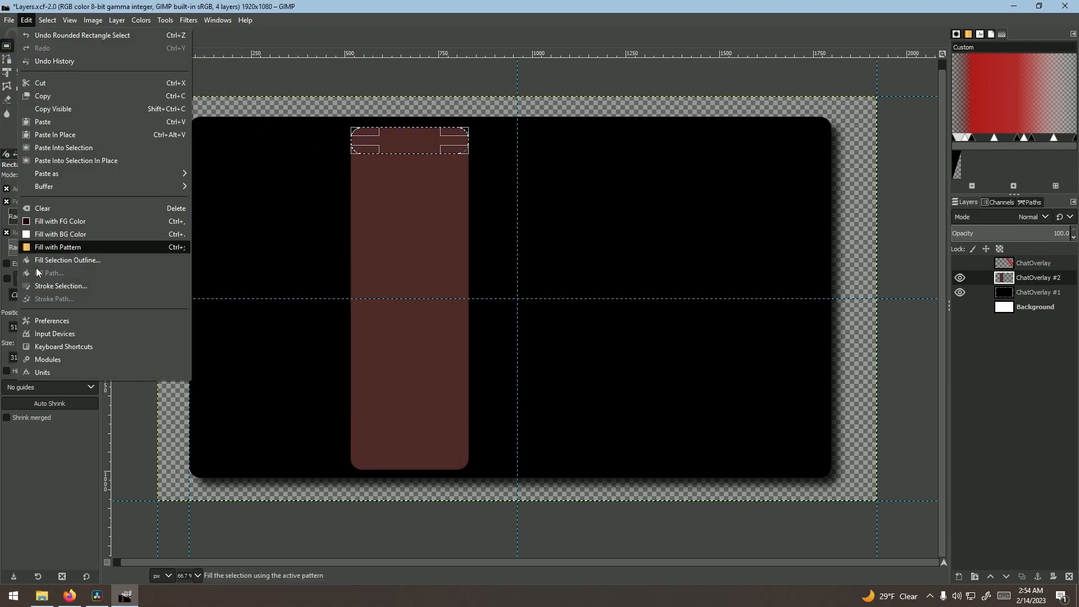
pyautogui.click(417, 145)
pyautogui.moveTo(411, 149); pyautogui.dragTo(415, 178)
pyautogui.click(26, 20)
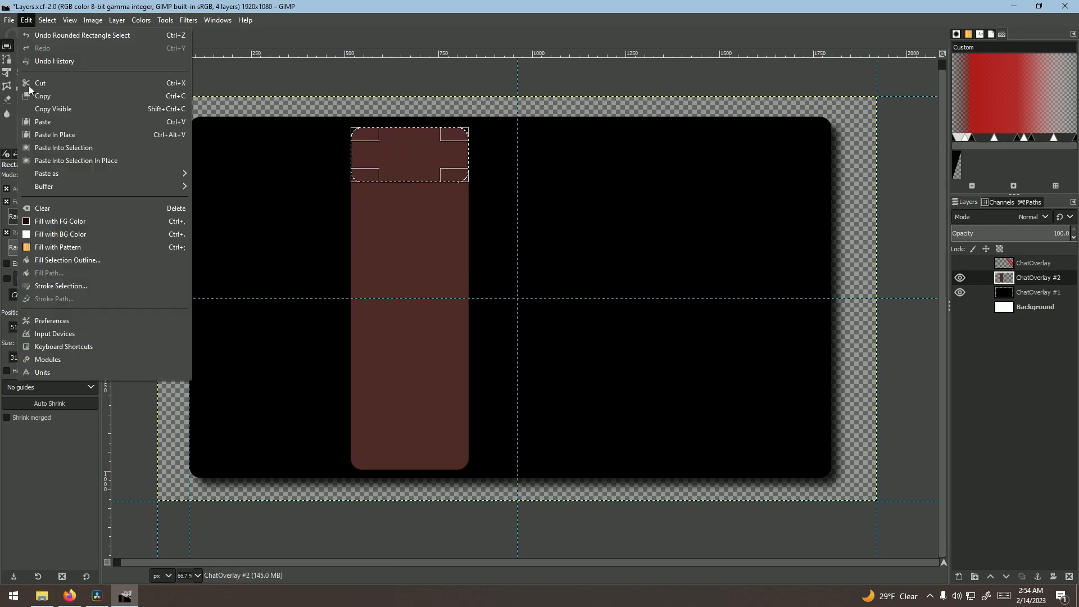
pyautogui.click(48, 212)
# Step: Turn off rounded corners, reduce the selection to about 315 x 80 px over the dark band's lower part, and try clearing it
pyautogui.moveTo(423, 138); pyautogui.dragTo(421, 157)
pyautogui.click(7, 232)
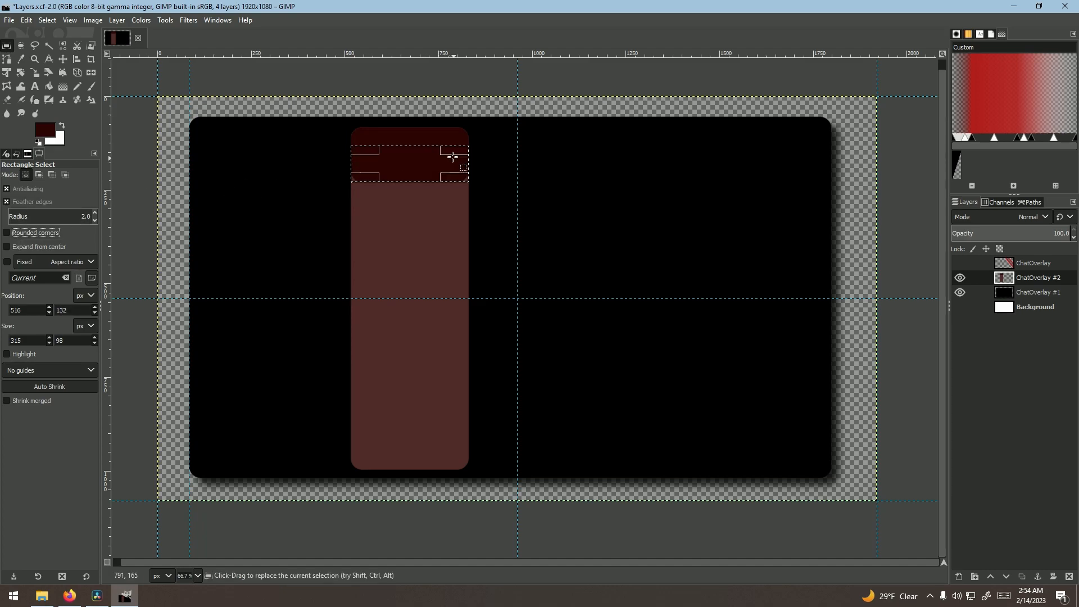
pyautogui.click(410, 163)
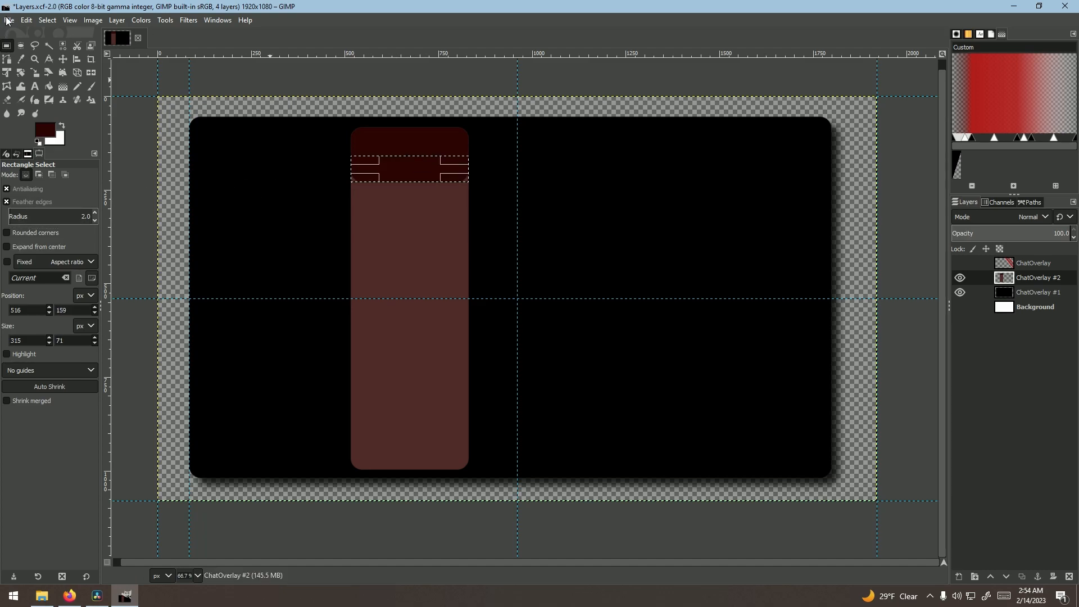
pyautogui.click(26, 20)
pyautogui.click(416, 167)
pyautogui.moveTo(414, 163); pyautogui.dragTo(413, 159)
pyautogui.click(26, 20)
pyautogui.click(59, 206)
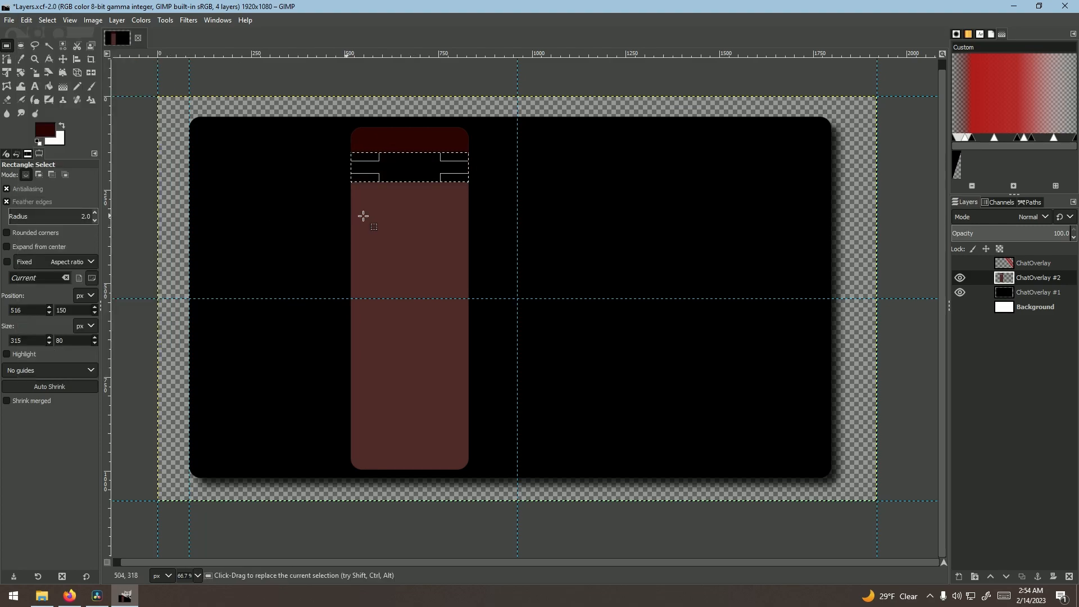
# Step: Set the foreground color back to the tall shape's brown (502a2a), fill the selected strip with it, and deselect
pyautogui.click(51, 134)
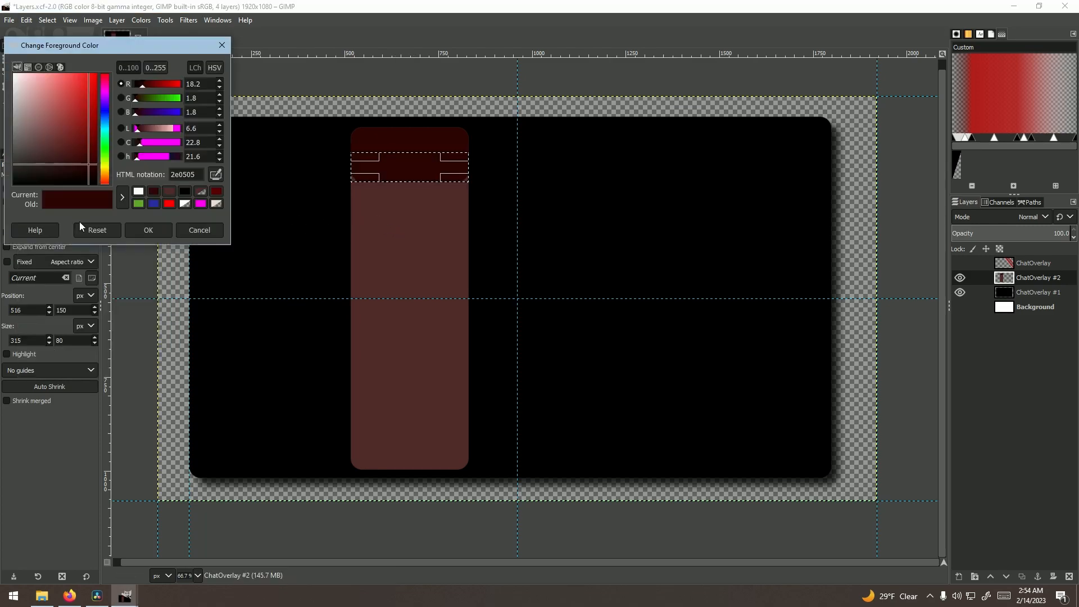
pyautogui.click(169, 192)
pyautogui.click(159, 234)
pyautogui.click(26, 20)
pyautogui.click(43, 224)
pyautogui.click(47, 20)
pyautogui.click(47, 48)
# Step: Move the tall brown shape into the right half of the black panel
pyautogui.click(63, 59)
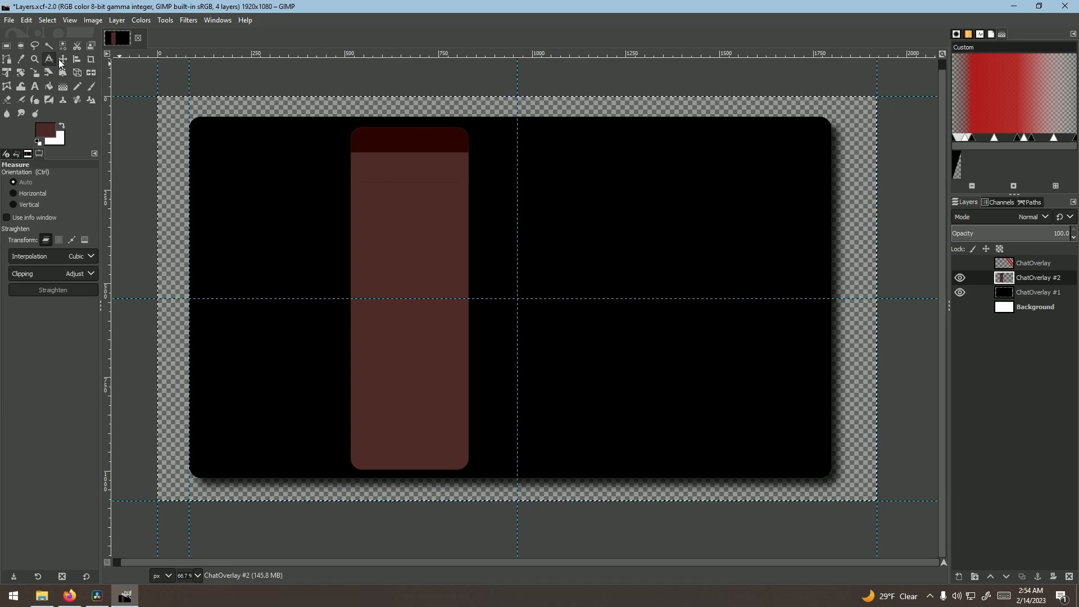
pyautogui.moveTo(375, 201); pyautogui.dragTo(686, 243)
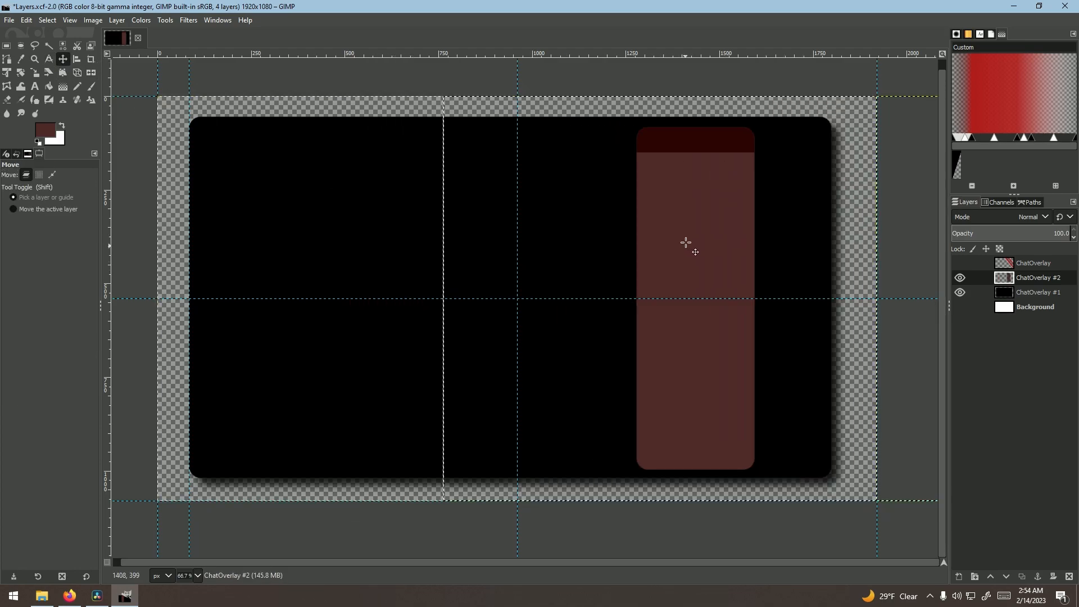
# Step: Draw a wide rectangular selection over the faint line below the dark header and fill it with the foreground color
pyautogui.click(35, 86)
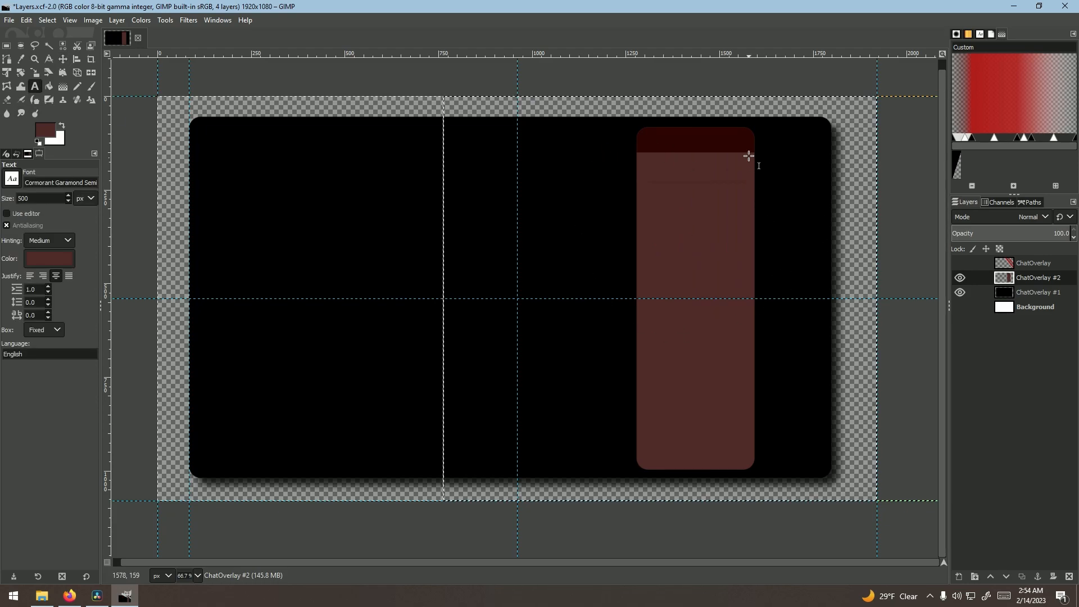
pyautogui.scroll(4, 748, 156)
pyautogui.scroll(-2, 579, 297)
pyautogui.scroll(3, 725, 344)
pyautogui.scroll(-1, 448, 301)
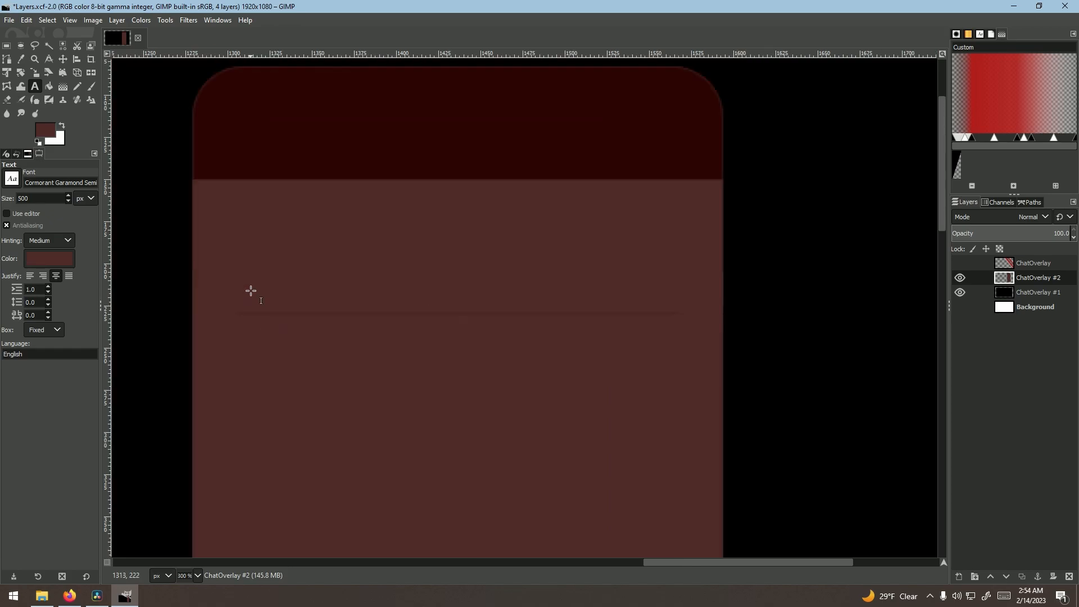
pyautogui.press('r')
pyautogui.moveTo(219, 294); pyautogui.dragTo(693, 358)
pyautogui.click(26, 20)
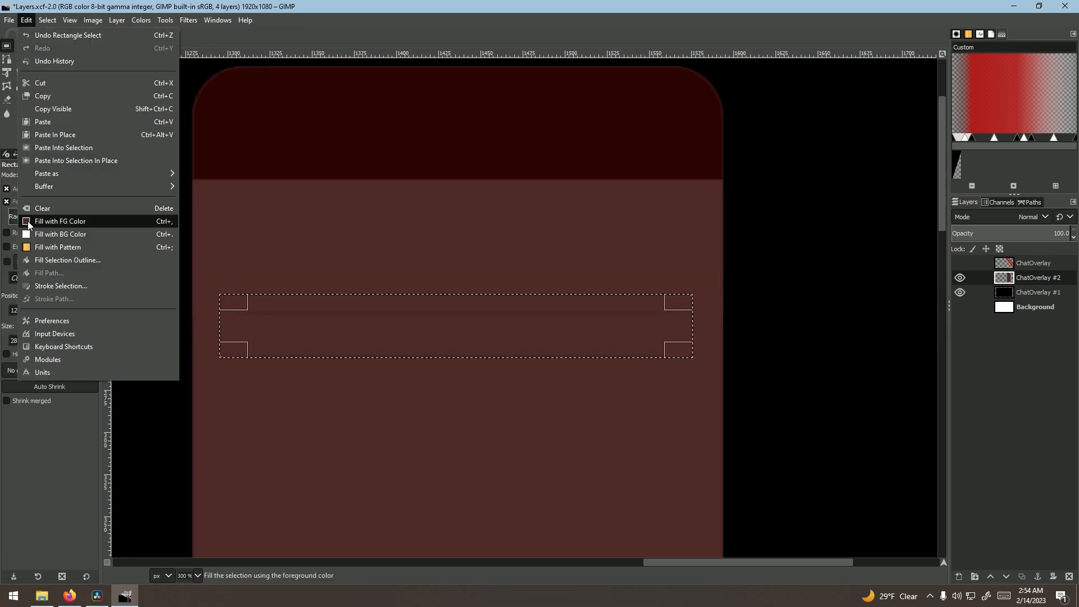
pyautogui.click(29, 222)
# Step: Draw a text box over the dark header band and enter CHAT
pyautogui.press('t')
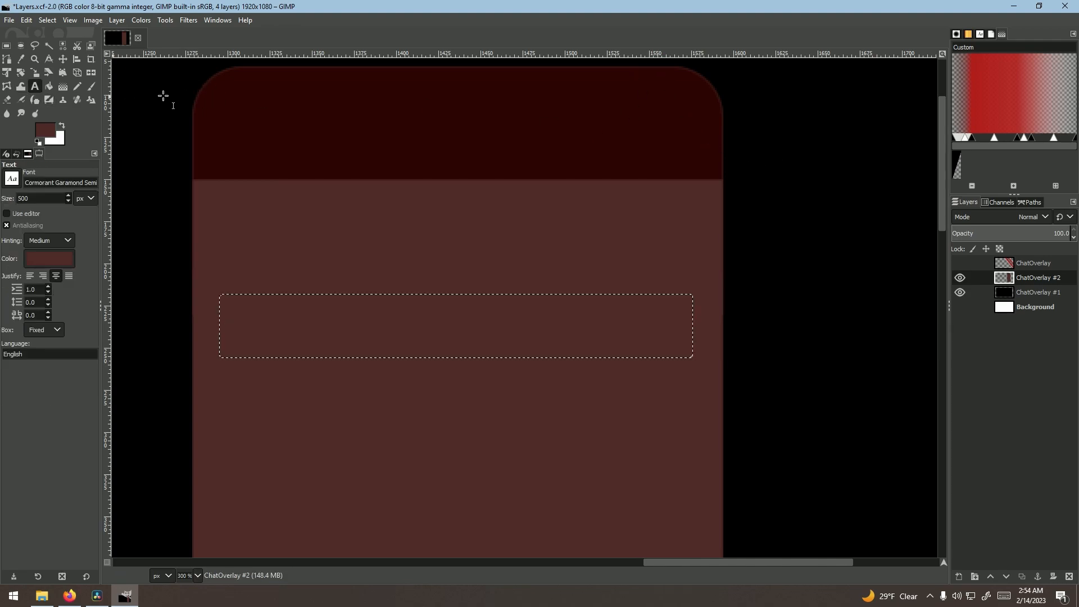
pyautogui.moveTo(188, 62); pyautogui.dragTo(736, 183)
pyautogui.moveTo(498, 59); pyautogui.dragTo(499, 66)
pyautogui.keyDown('ctrl'); pyautogui.scroll(-2, 419, 143); pyautogui.keyUp('ctrl')
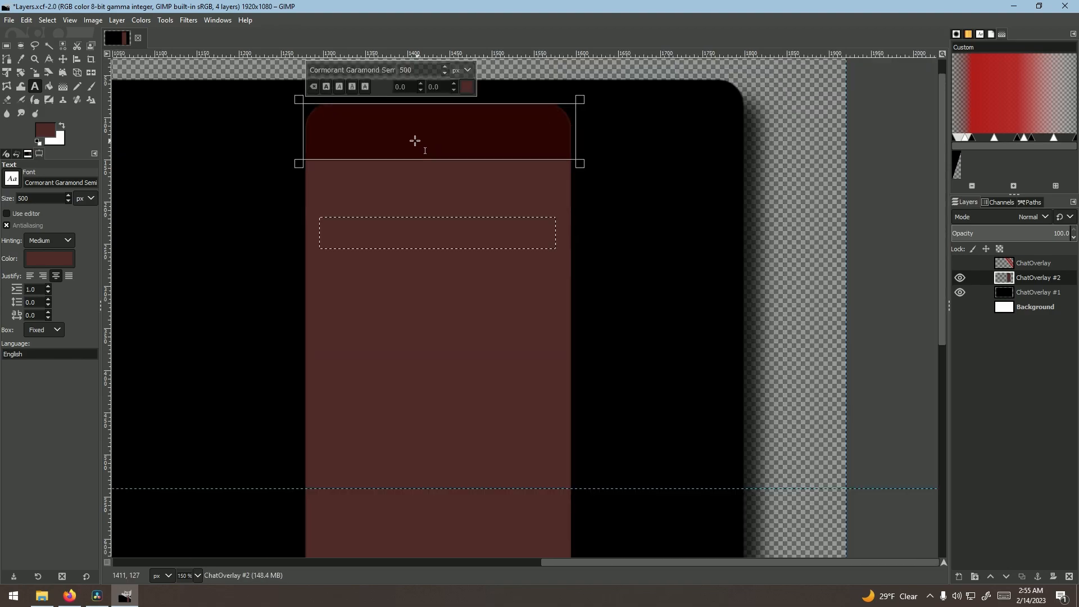
pyautogui.tripleClick(356, 70)
pyautogui.press('BackSpace')
pyautogui.write('Fredoka')
pyautogui.write('CHAT')
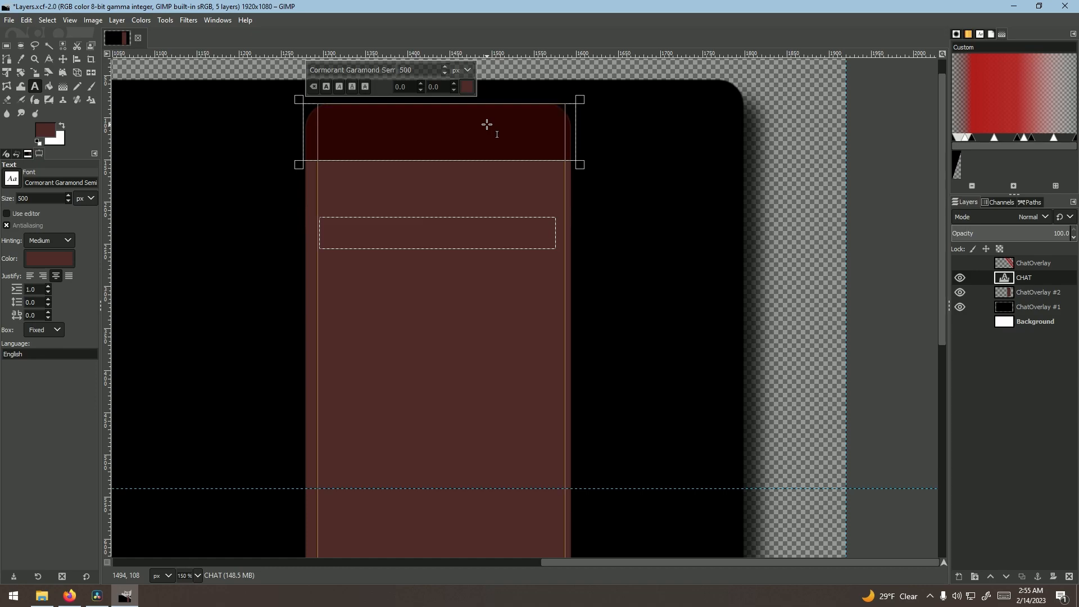
# Step: Set the header text to Fredoka One at 50 px and reword it as Chat
pyautogui.tripleClick(354, 70)
pyautogui.write('Fredoka One')
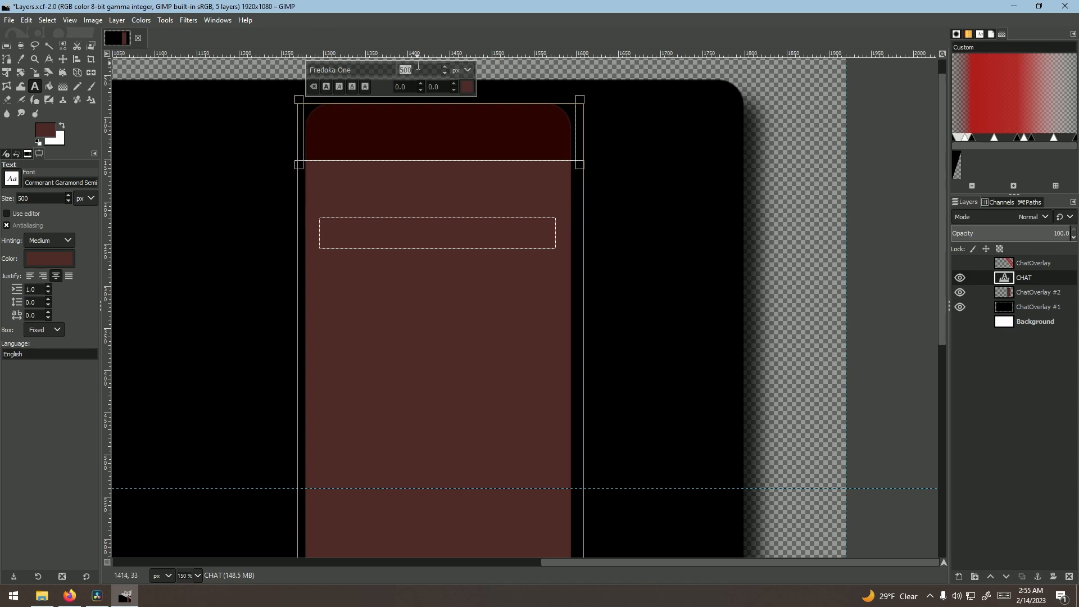
pyautogui.press('Return')
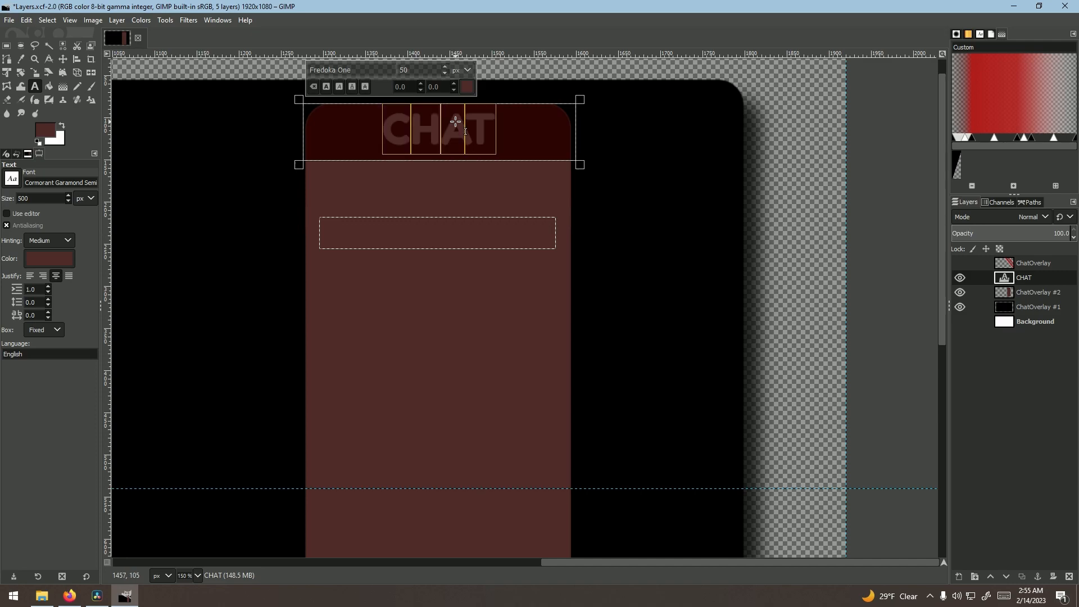
pyautogui.write('Chat')
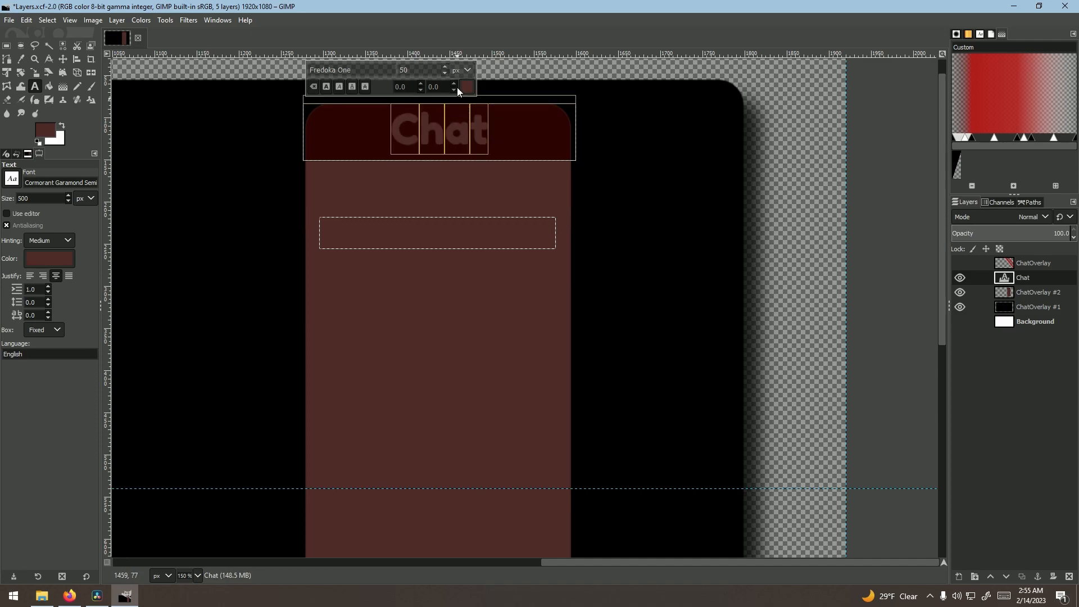
# Step: Color the Chat text white and adjust the text box edges to fit the dark header band
pyautogui.moveTo(442, 101); pyautogui.dragTo(442, 104)
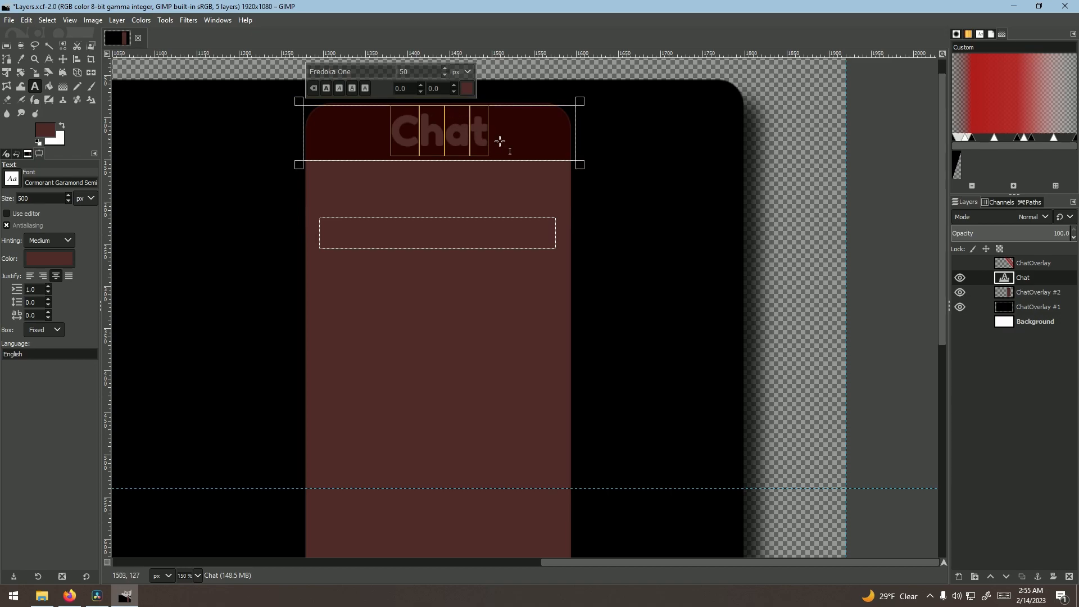
pyautogui.click(466, 88)
pyautogui.click(516, 197)
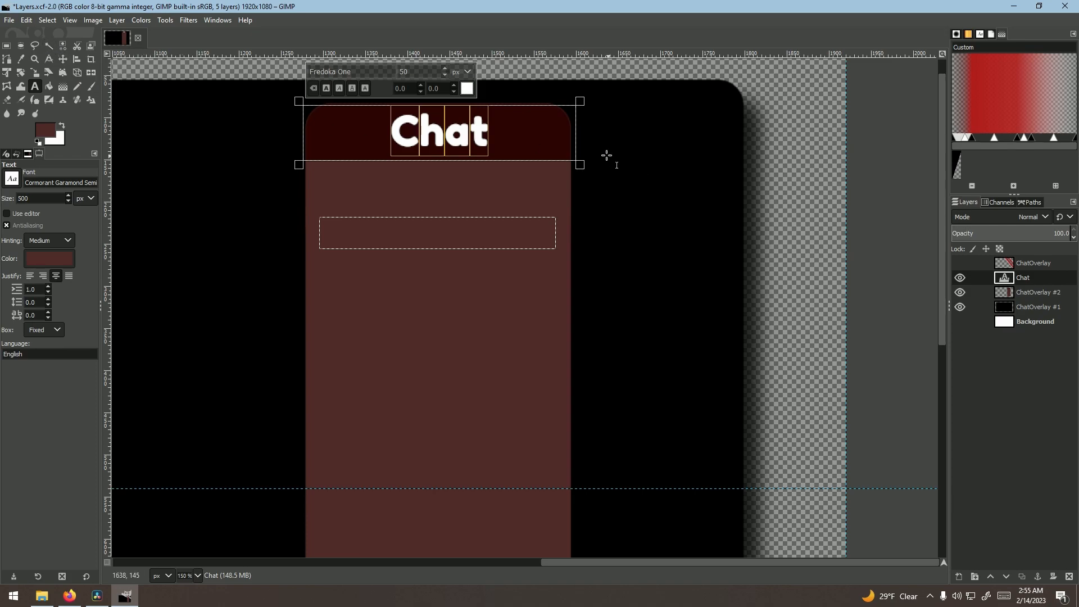
pyautogui.moveTo(576, 149); pyautogui.dragTo(575, 150)
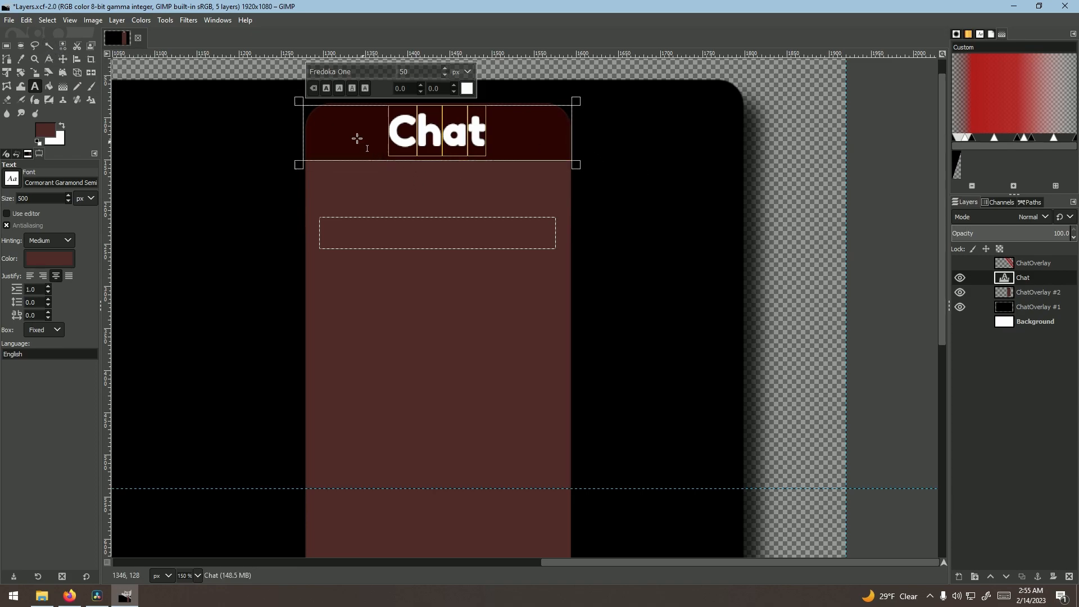
pyautogui.moveTo(291, 133); pyautogui.dragTo(291, 139)
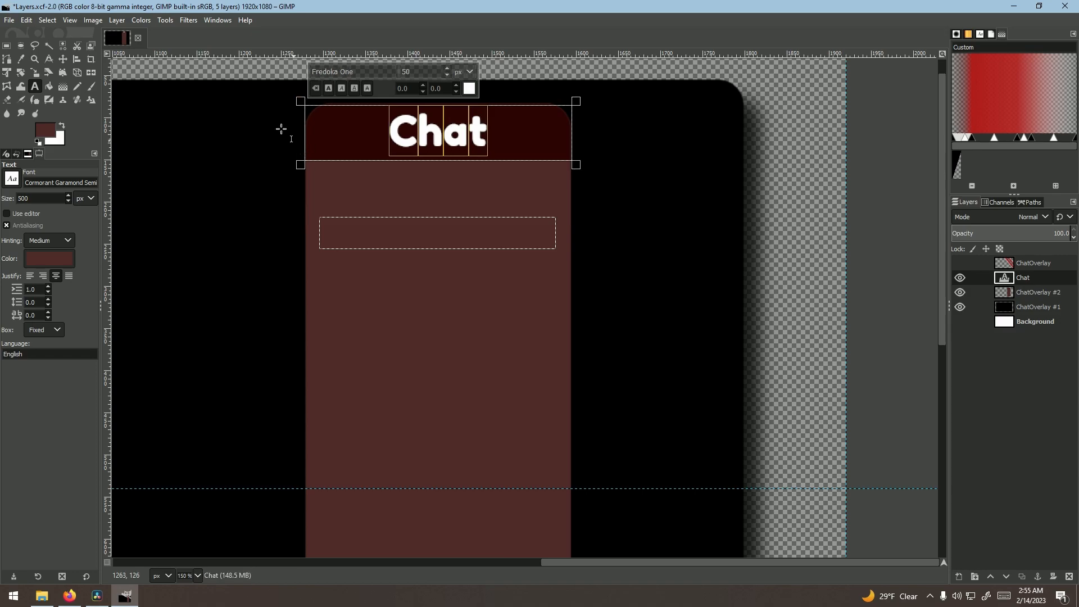
# Step: Select the white Chat lettering by color and grow the selection outward around it
pyautogui.click(62, 46)
pyautogui.click(395, 131)
pyautogui.click(47, 20)
pyautogui.click(66, 173)
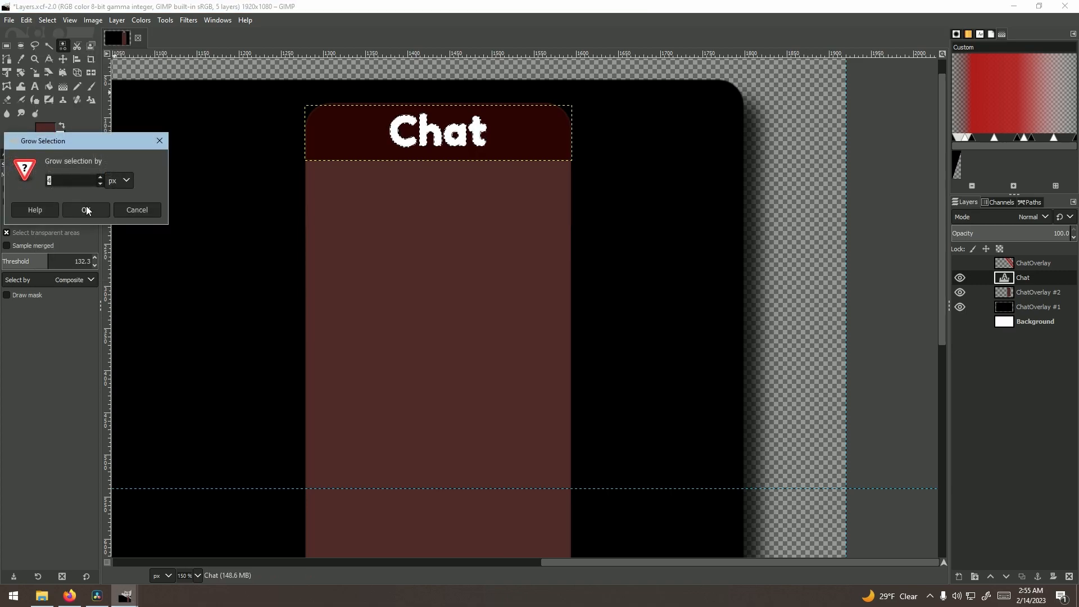
pyautogui.click(86, 210)
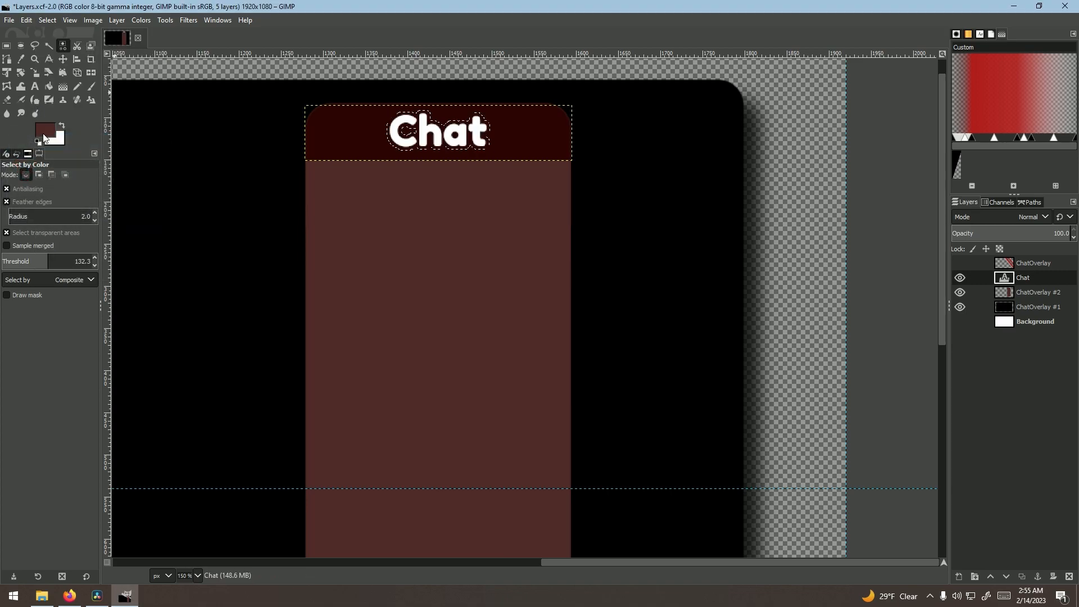
# Step: Add a transparent layer directly above ChatOverlay #2, fill the grown text selection with the brown foreground color, and deselect
pyautogui.click(28, 21)
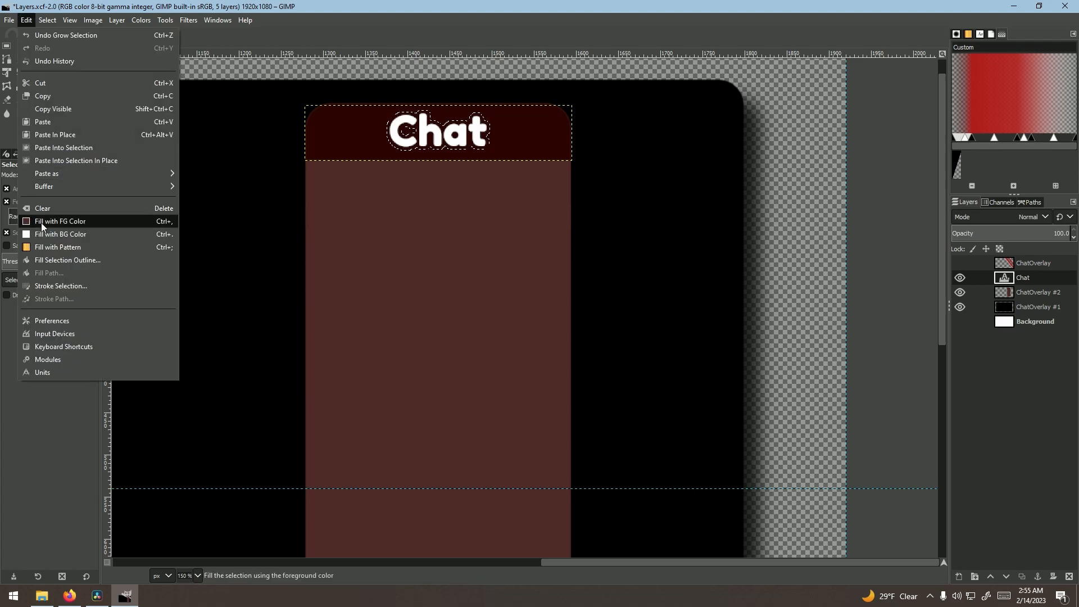
pyautogui.click(963, 579)
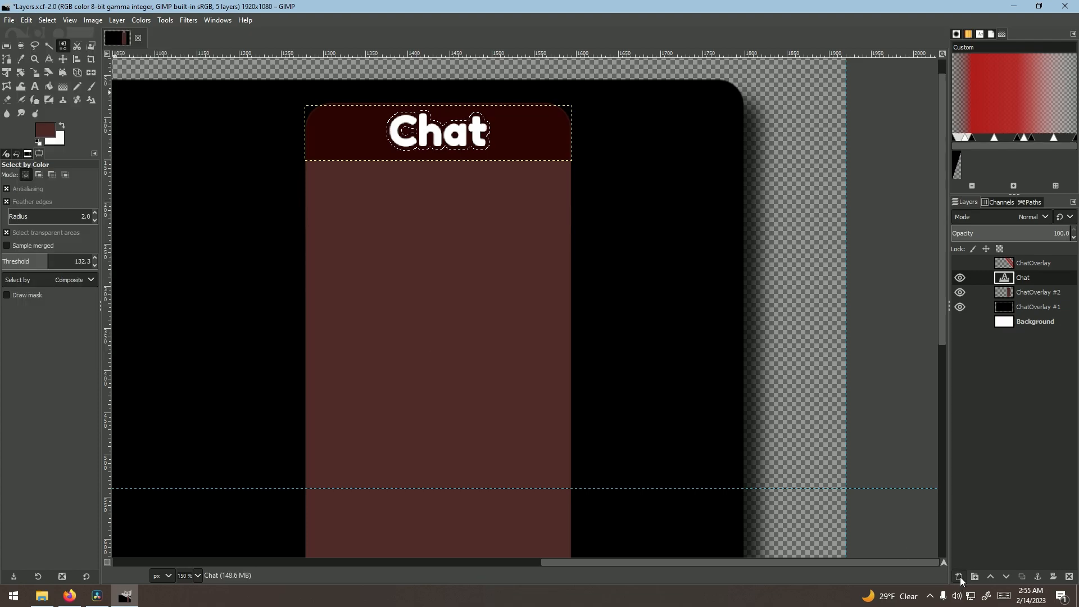
pyautogui.click(1050, 295)
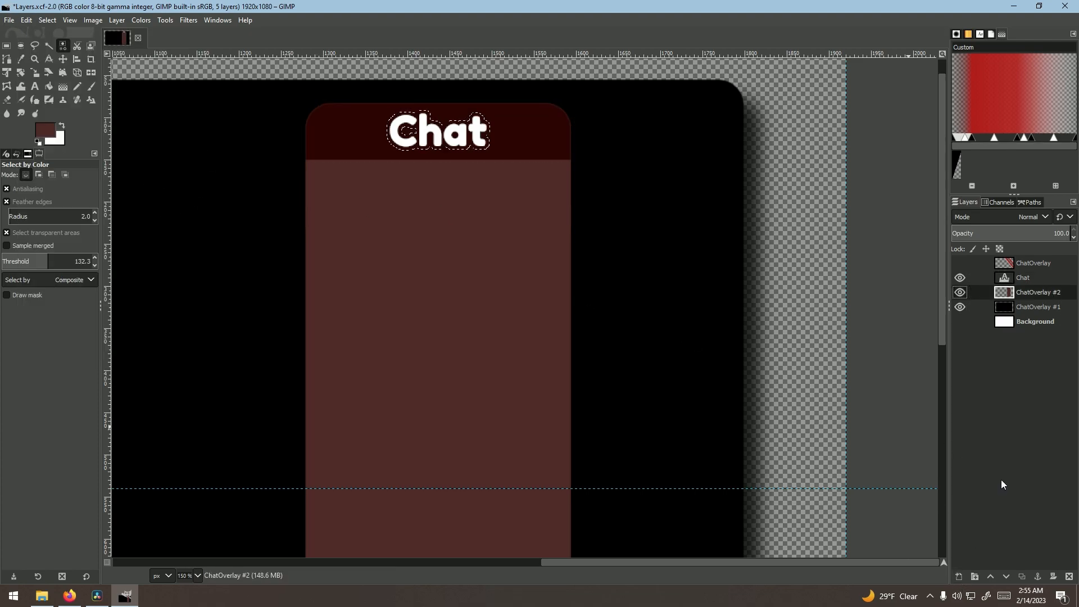
pyautogui.click(959, 577)
pyautogui.press('Return')
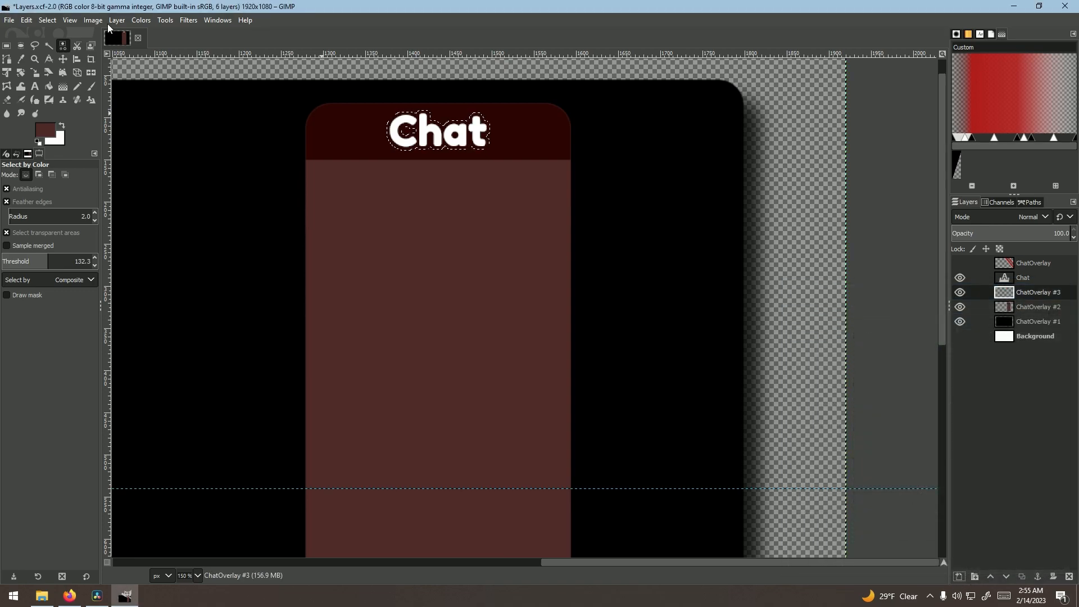
pyautogui.click(28, 20)
pyautogui.click(45, 227)
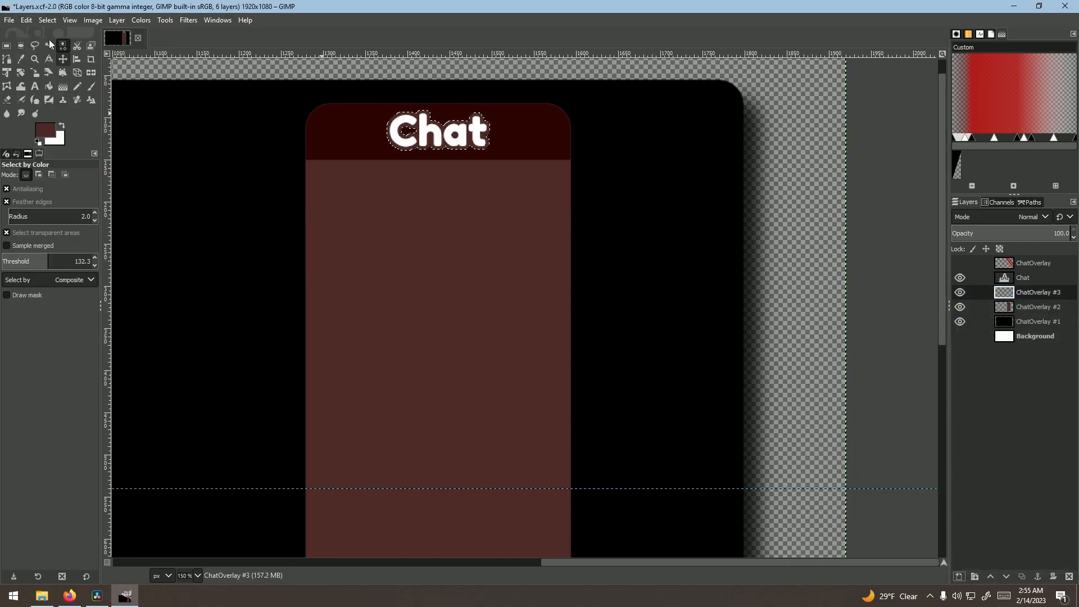
pyautogui.click(48, 21)
pyautogui.click(62, 45)
# Step: Link the ChatOverlay #3 and ChatOverlay #2 layers
pyautogui.scroll(2, 368, 98)
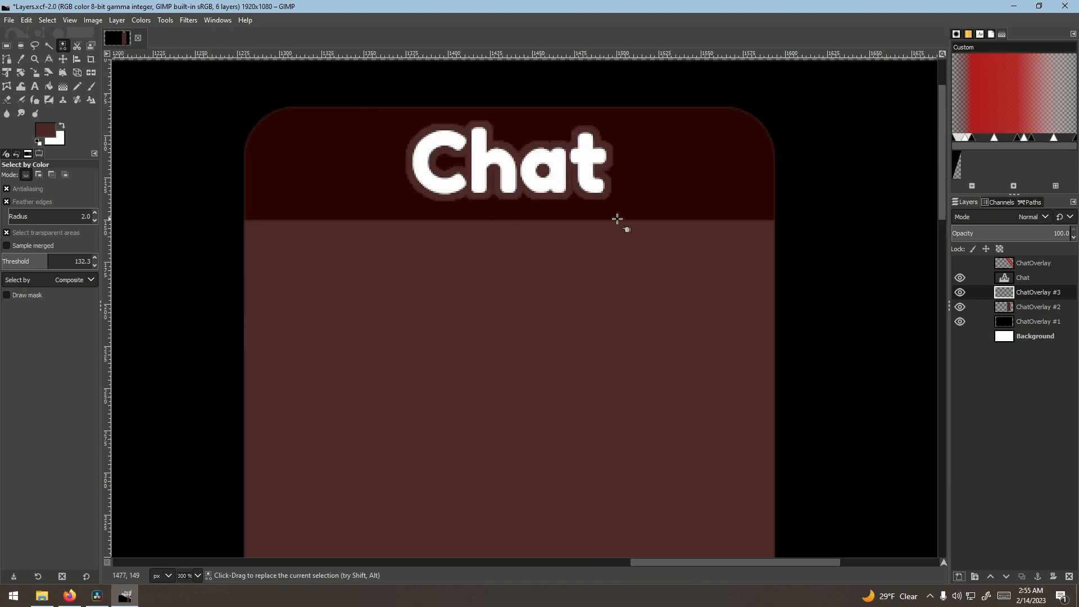
pyautogui.scroll(-1, 488, 166)
pyautogui.click(977, 292)
pyautogui.click(977, 307)
pyautogui.scroll(-4, 786, 337)
pyautogui.scroll(1, 861, 414)
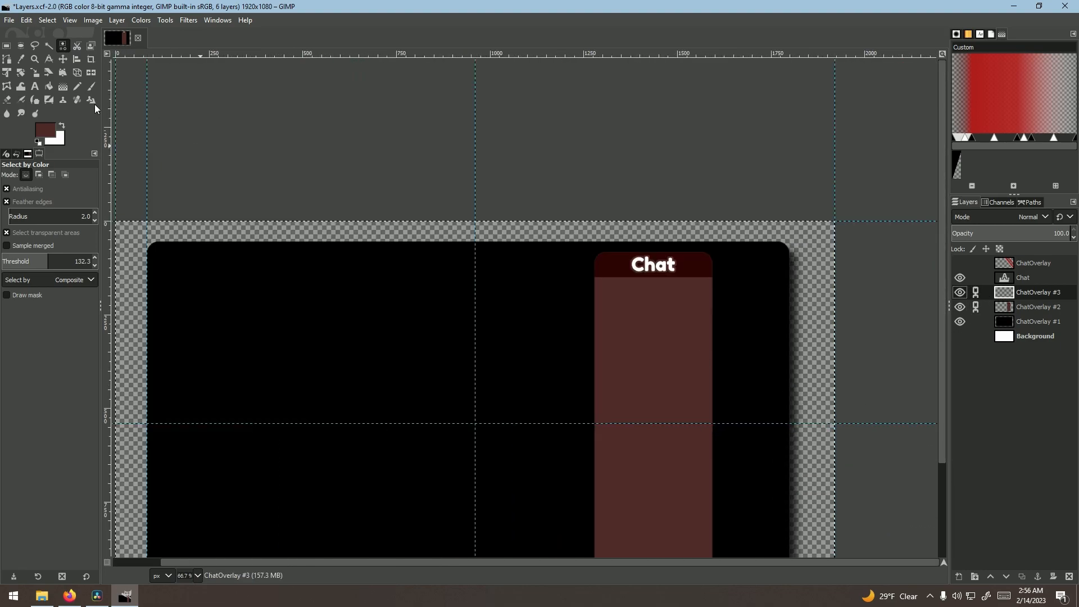
# Step: Link the Chat text layer as well and move the linked layers so the chat panel overhangs the black panel's right edge
pyautogui.click(63, 59)
pyautogui.moveTo(665, 367); pyautogui.dragTo(765, 365)
pyautogui.hotkey('ctrl', 'z')
pyautogui.click(975, 278)
pyautogui.moveTo(674, 391); pyautogui.dragTo(774, 390)
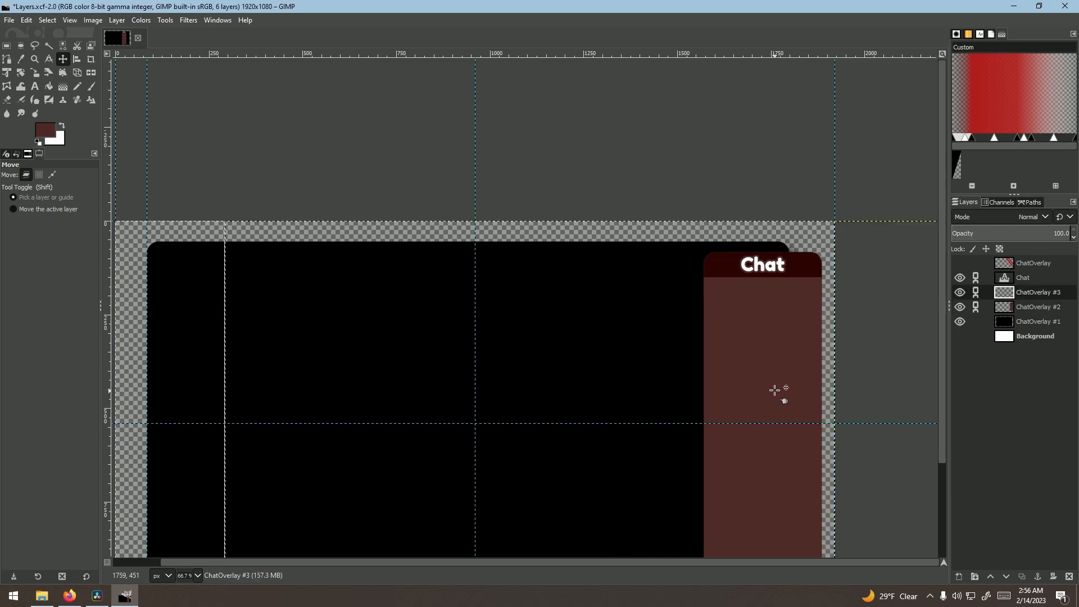
# Step: Move the black panel on ChatOverlay #1 slightly left, and undo a small upward nudge of the chat panel
pyautogui.click(1025, 322)
pyautogui.moveTo(581, 377); pyautogui.dragTo(559, 377)
pyautogui.scroll(-2, 563, 381)
pyautogui.scroll(2, 668, 487)
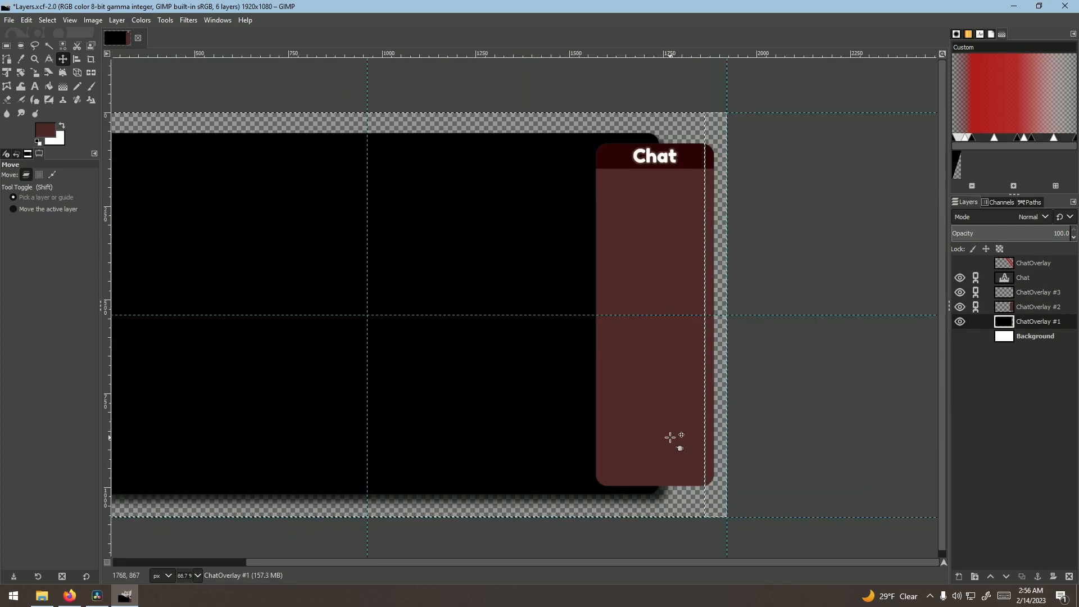
pyautogui.moveTo(669, 435); pyautogui.dragTo(669, 428)
pyautogui.hotkey('ctrl', 'z')
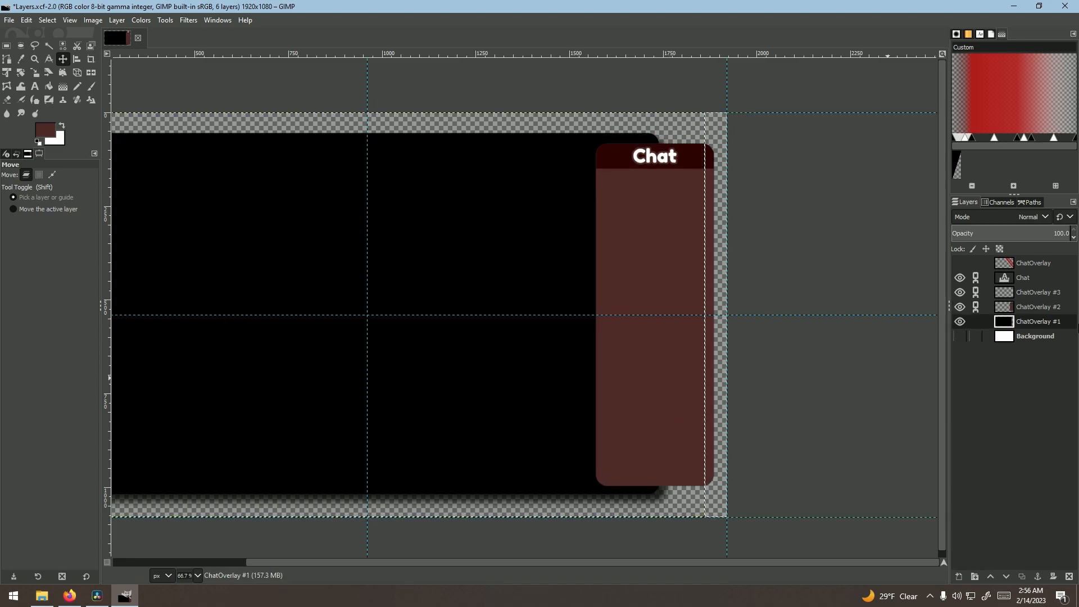
# Step: Give the ChatOverlay #2 panel a black drop shadow with X and Y offsets of 20, blur radius 10 and opacity 0.8
pyautogui.click(180, 19)
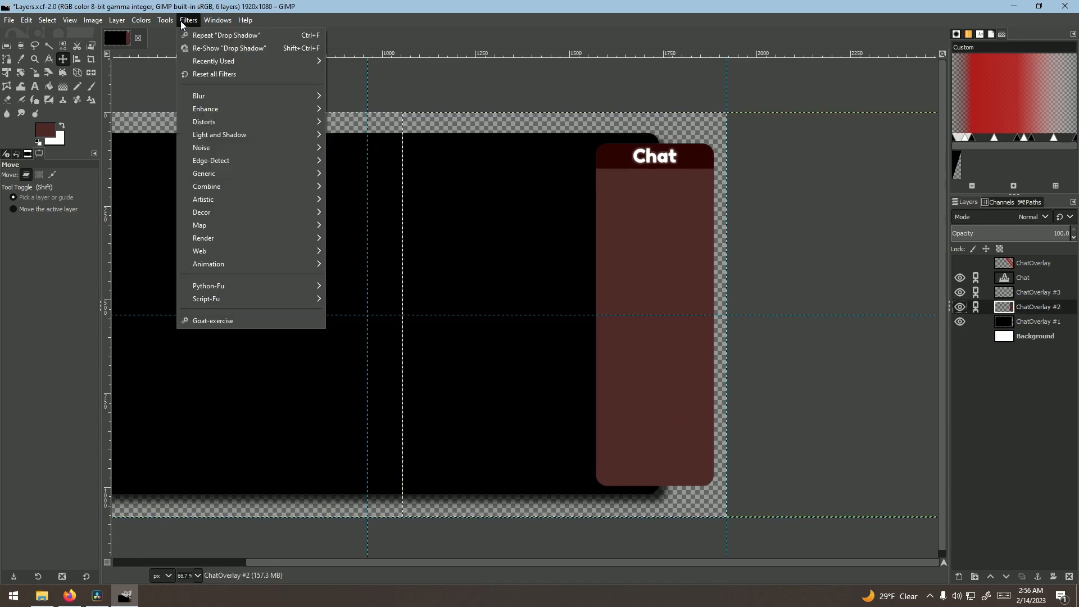
pyautogui.moveTo(219, 96)
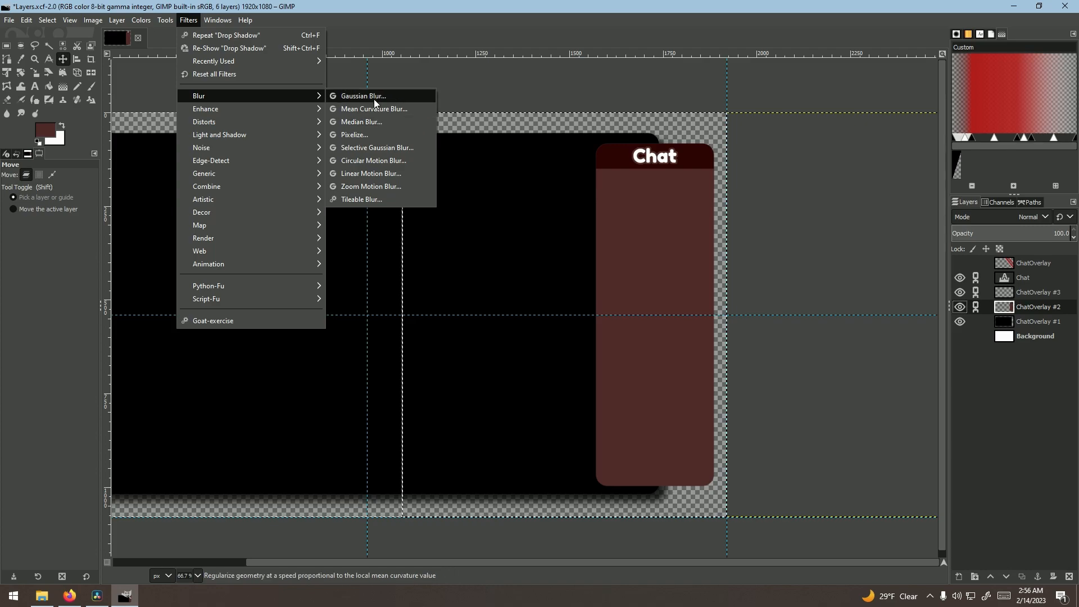
pyautogui.moveTo(224, 135)
pyautogui.click(380, 209)
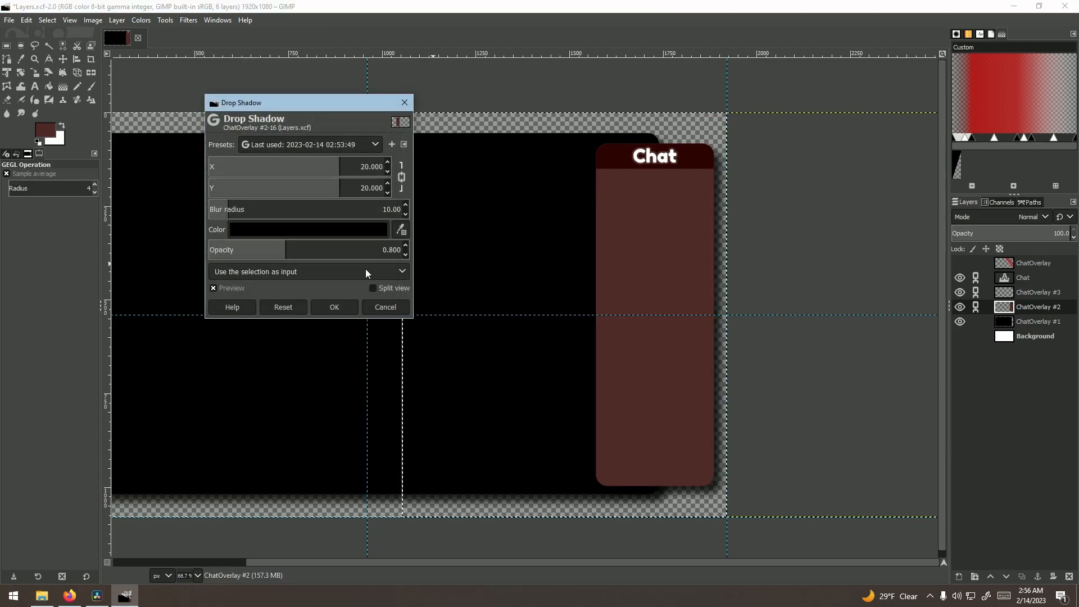
pyautogui.click(349, 303)
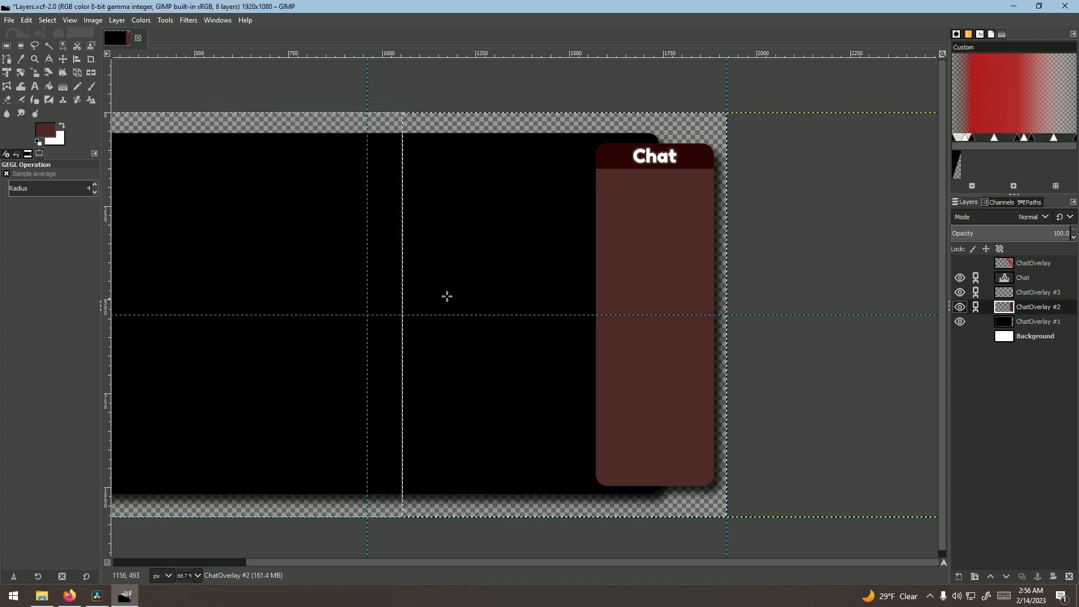
# Step: Try raising ChatOverlay #1 above ChatOverlay #2 and applying a drop shadow with 20 offsets, blur radius 10 and opacity 0.5
pyautogui.click(1050, 319)
pyautogui.moveTo(1015, 318); pyautogui.dragTo(1015, 301)
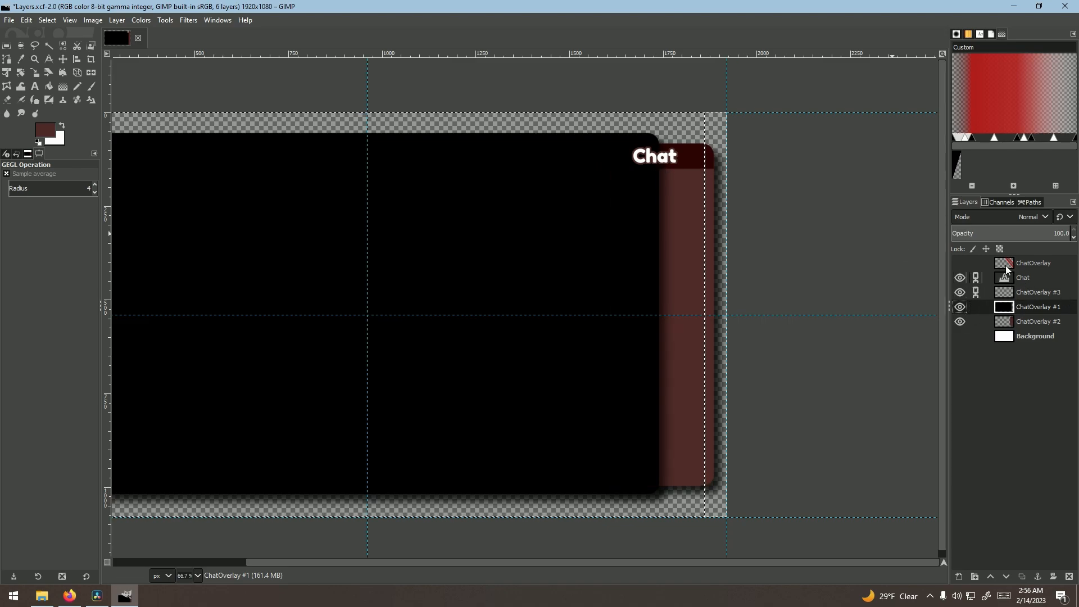
pyautogui.hotkey('ctrl', 'shift', 'f')
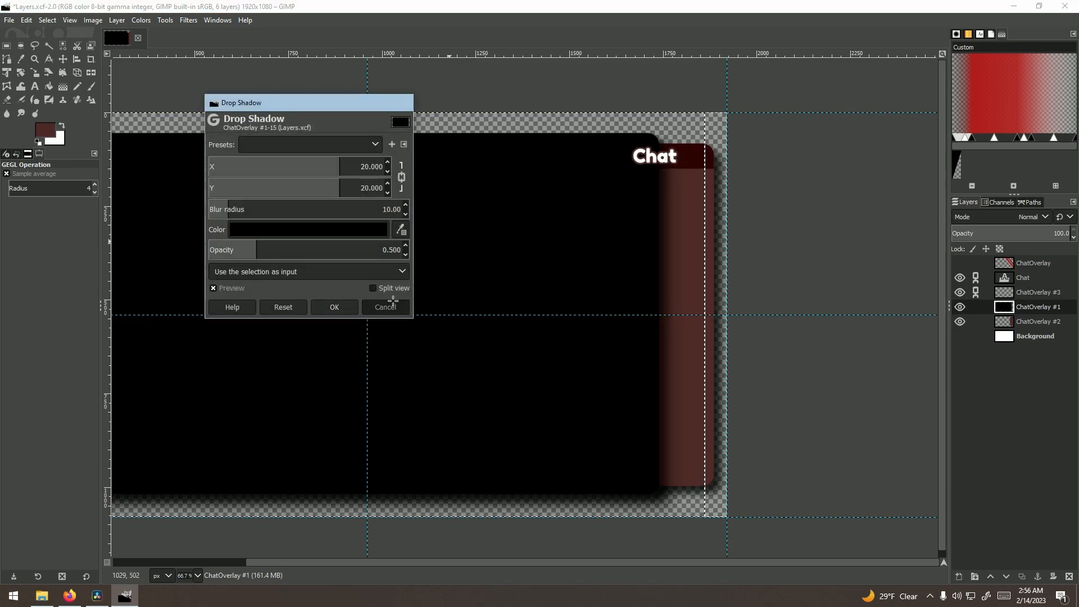
pyautogui.click(334, 305)
# Step: Undo the recent changes until ChatOverlay #1 is back beneath ChatOverlay #2 without the extra shadow
pyautogui.press('m')
pyautogui.moveTo(652, 159)
pyautogui.mouseDown()
pyautogui.moveTo(687, 162)
pyautogui.moveTo(671, 160)
pyautogui.mouseUp()
pyautogui.hotkey('ctrl', 'z')
pyautogui.hotkey('ctrl', 'z')
pyautogui.hotkey('ctrl', 'z')
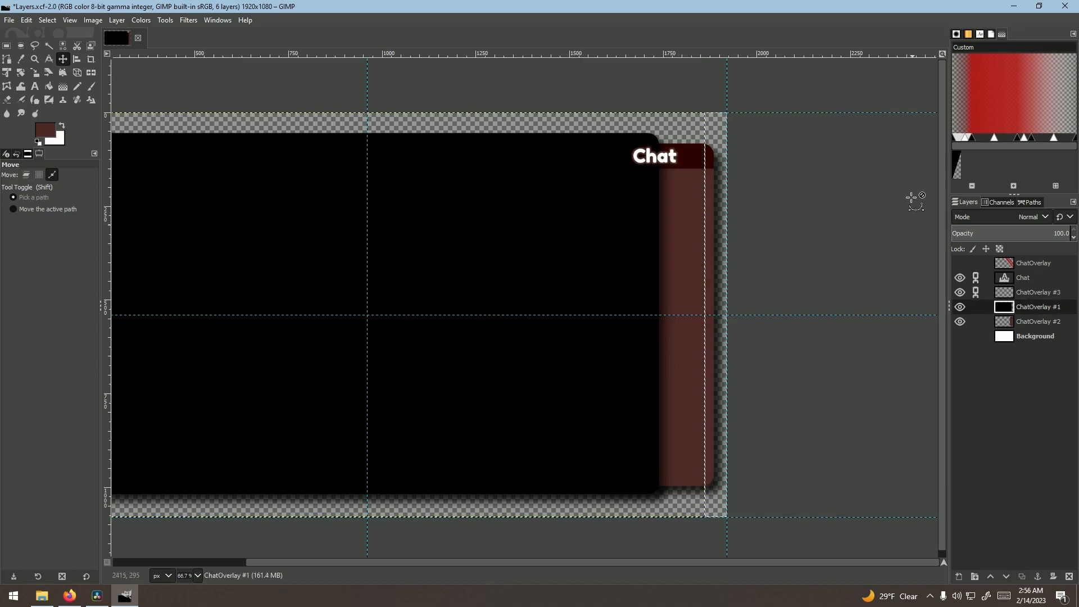
pyautogui.hotkey('ctrl', 'z')
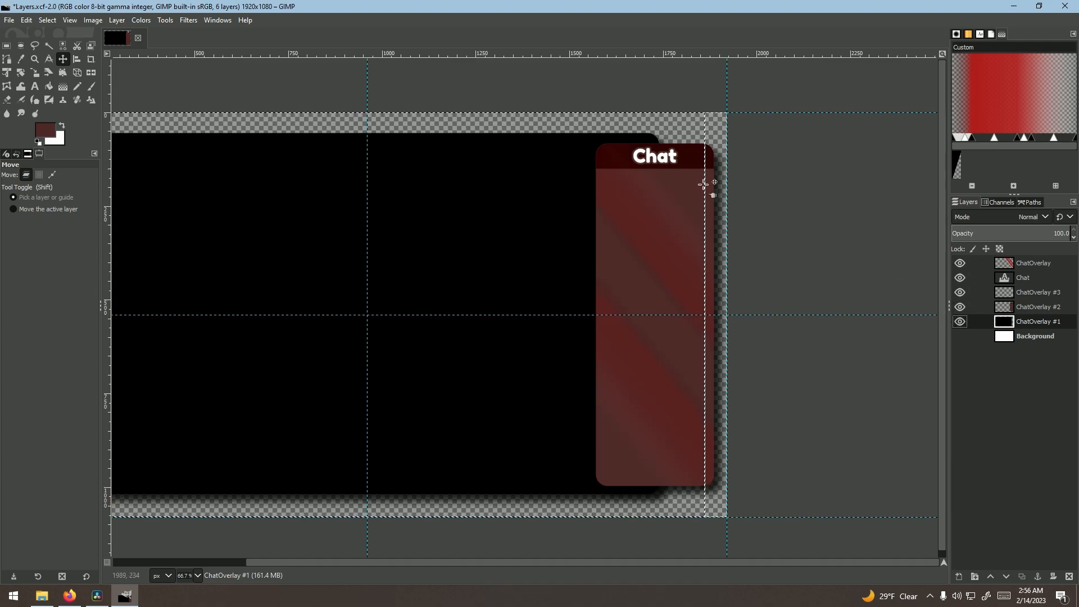
# Step: Switch the ChatOverlay stripe layer's blend mode to Normal for comparison and set it back to Soft light
pyautogui.click(1024, 264)
pyautogui.click(1003, 217)
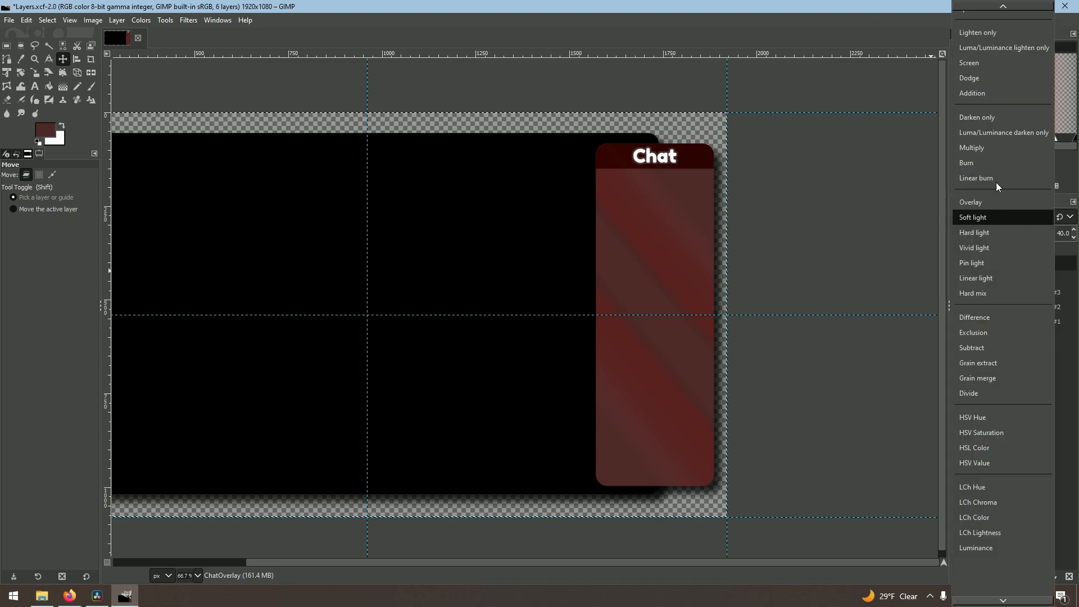
pyautogui.click(985, 20)
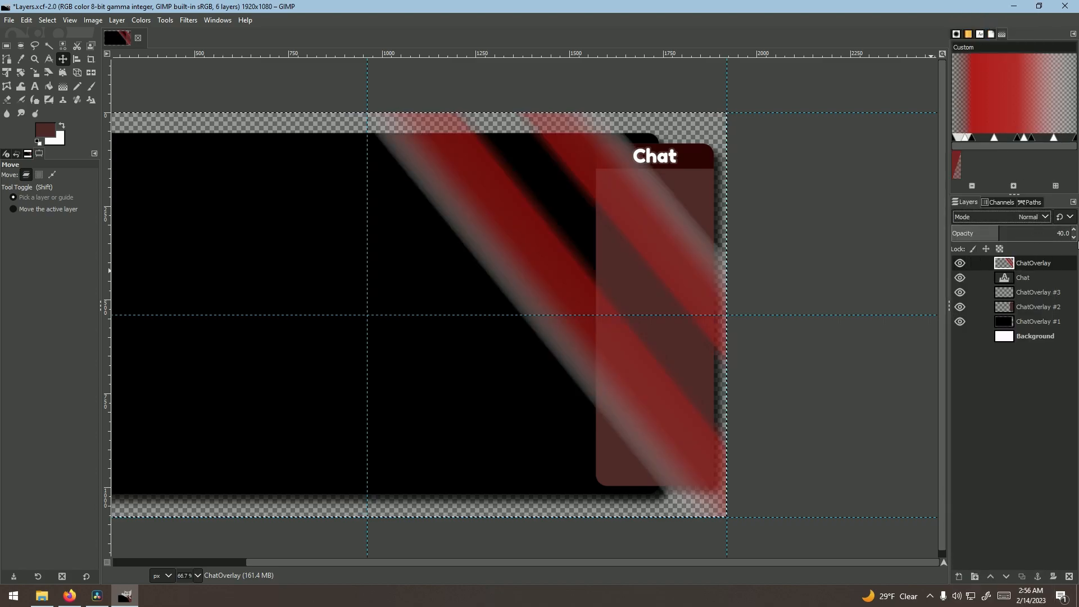
pyautogui.click(1043, 217)
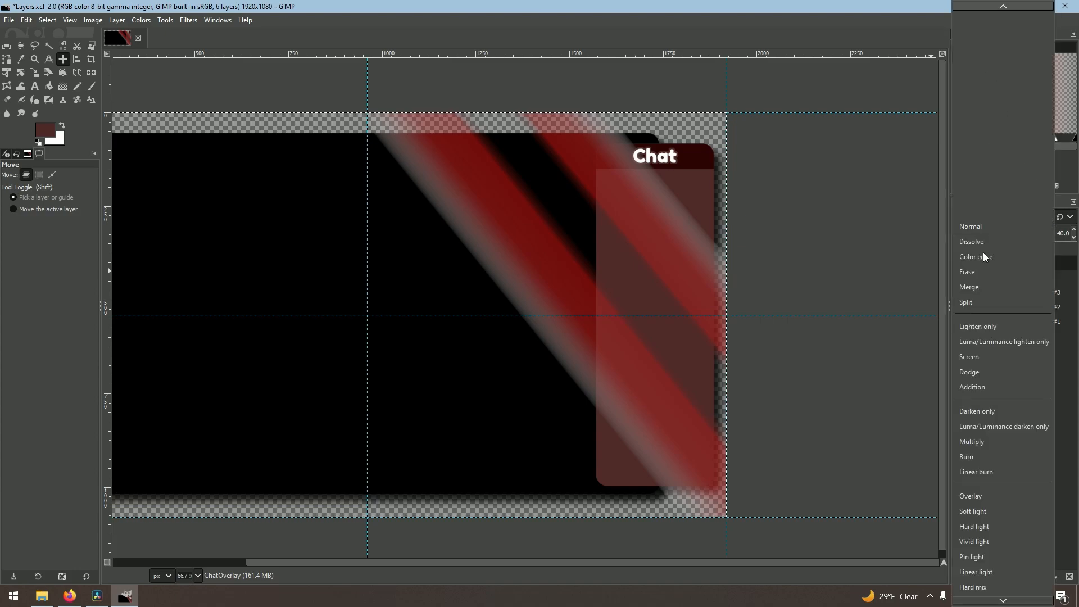
pyautogui.click(980, 496)
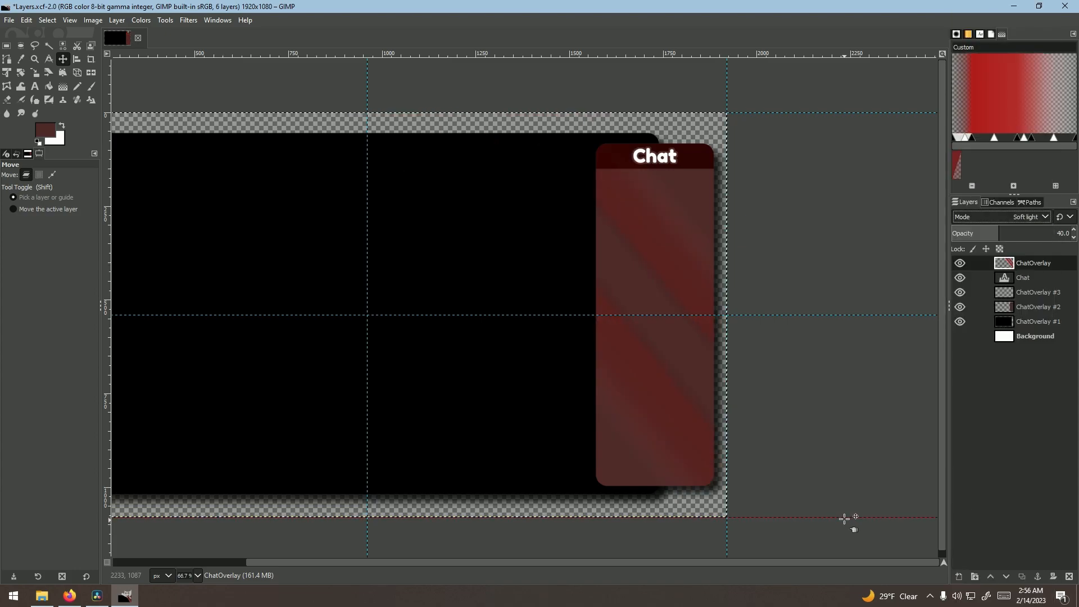
# Step: Place the ChatOverlay stripe layer between ChatOverlay #3 and ChatOverlay #2, and hide ChatOverlay #1 and ChatOverlay #2
pyautogui.scroll(4, 665, 214)
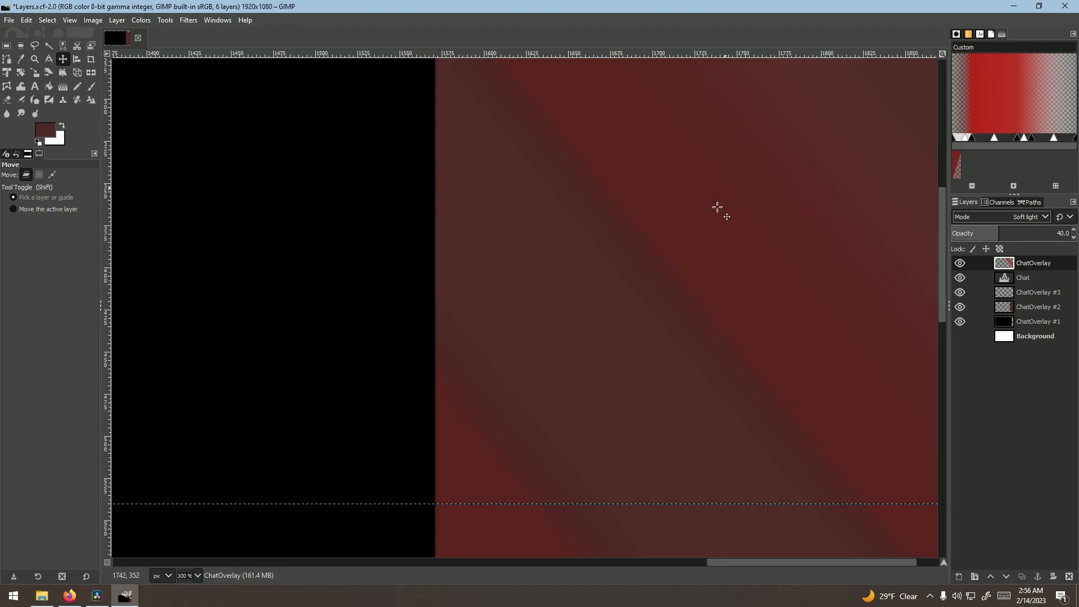
pyautogui.scroll(-3, 630, 439)
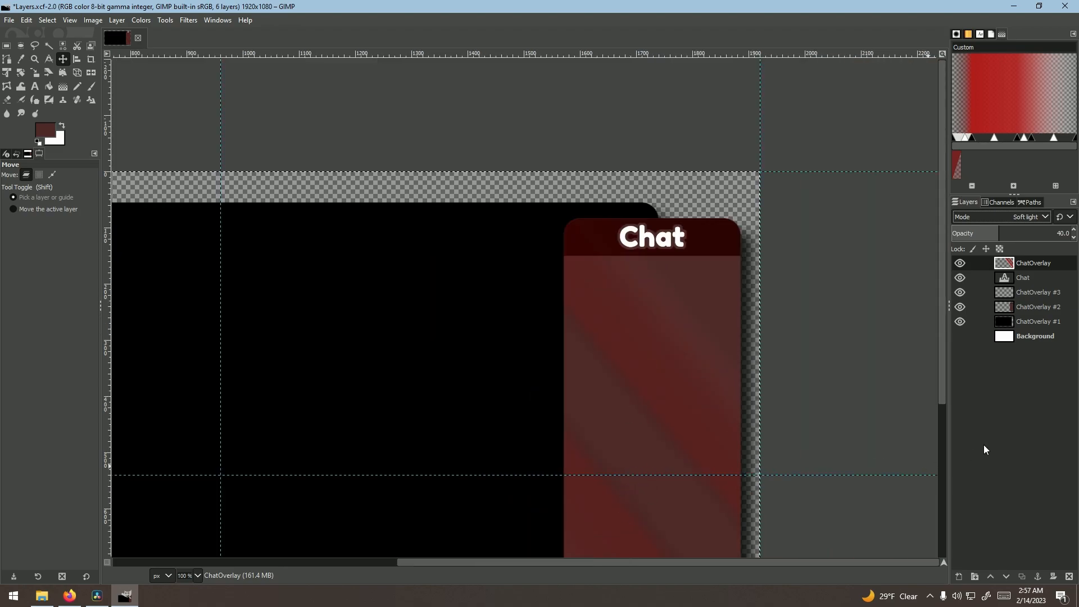
pyautogui.moveTo(1024, 274)
pyautogui.mouseDown()
pyautogui.moveTo(1037, 323)
pyautogui.moveTo(1033, 306)
pyautogui.moveTo(1003, 298)
pyautogui.moveTo(1037, 260)
pyautogui.moveTo(1028, 295)
pyautogui.mouseUp()
pyautogui.scroll(3, 621, 236)
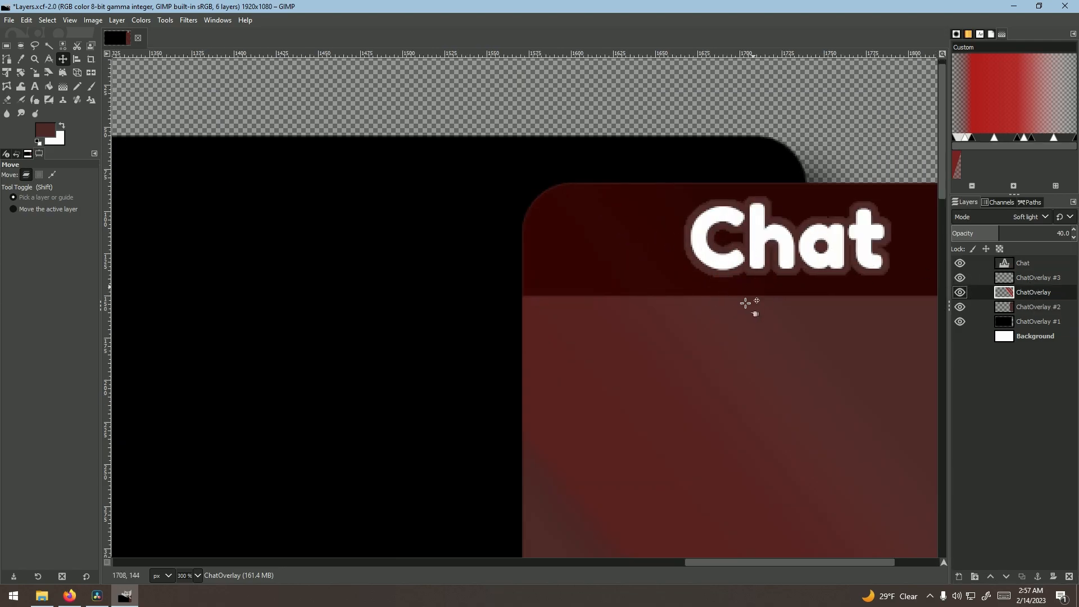
pyautogui.scroll(-5, 747, 314)
pyautogui.scroll(-3, 746, 388)
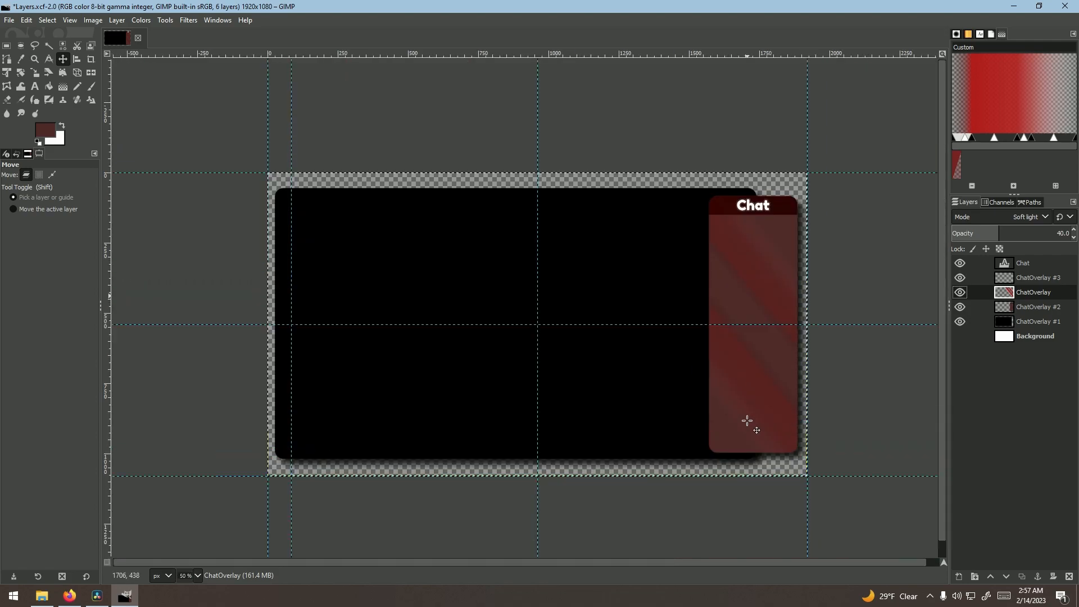
pyautogui.click(960, 322)
pyautogui.click(959, 307)
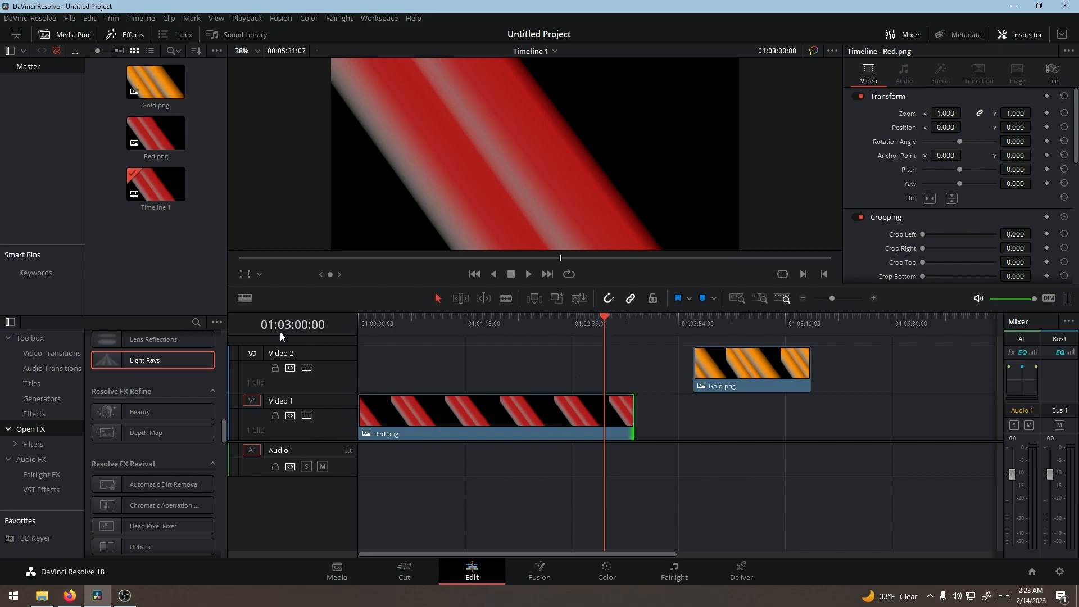
# Step: Switch to DaVinci Resolve and trim the end of the Red.png clip to 01:03:00:00
pyautogui.click(873, 299)
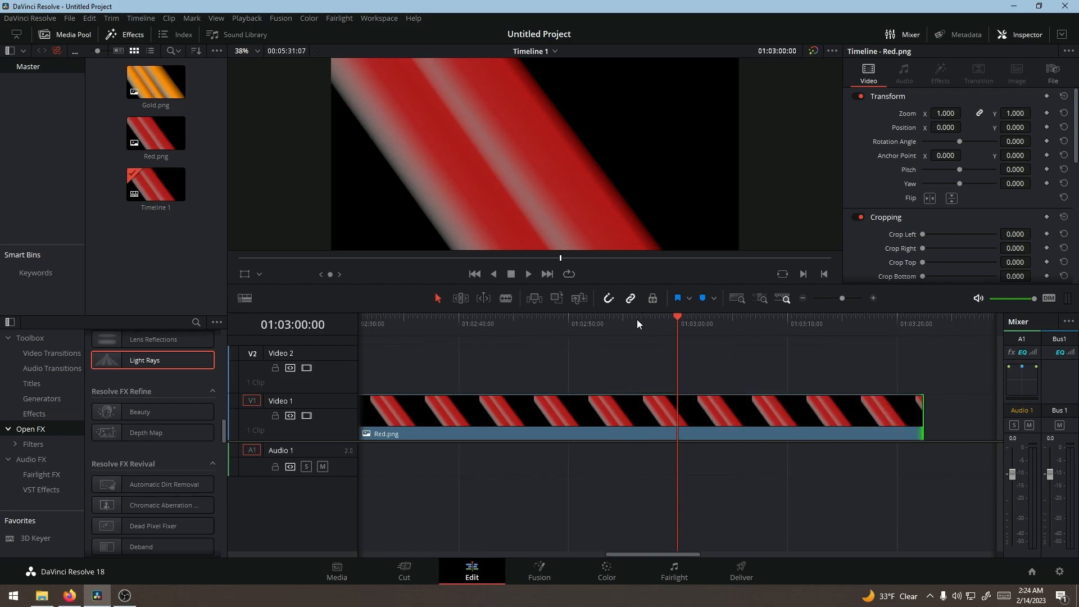
pyautogui.moveTo(922, 414); pyautogui.dragTo(681, 463)
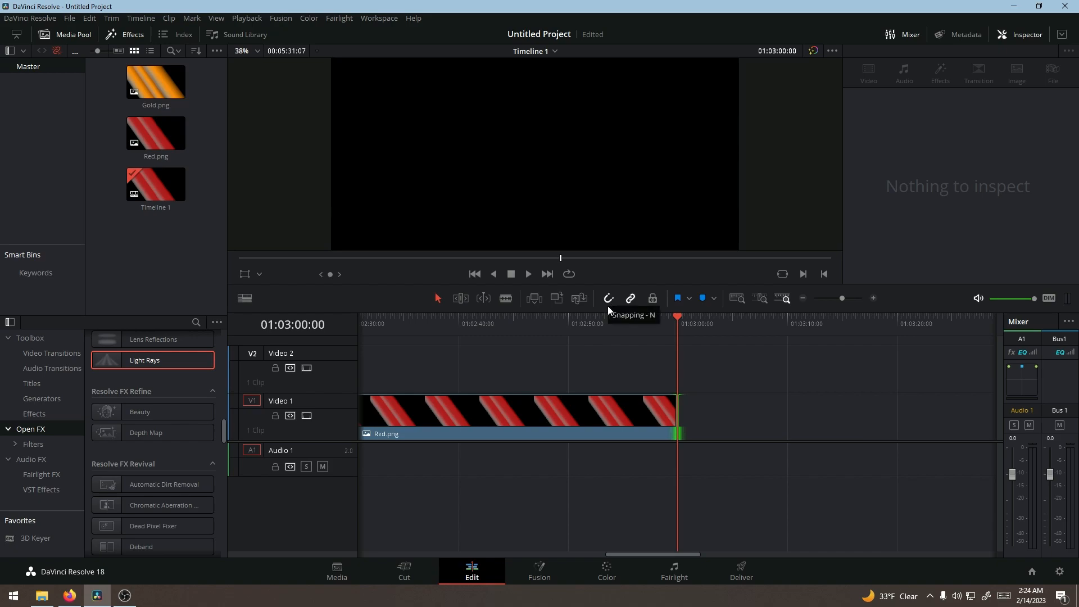
pyautogui.click(666, 327)
pyautogui.moveTo(666, 327)
pyautogui.mouseDown()
pyautogui.moveTo(691, 336)
pyautogui.moveTo(667, 344)
pyautogui.mouseUp()
# Step: Move the Gold.png clip directly above Red.png on Video 2 and align its end with the end of Red.png
pyautogui.click(801, 298)
pyautogui.moveTo(762, 367); pyautogui.dragTo(601, 386)
pyautogui.click(557, 383)
pyautogui.click(874, 298)
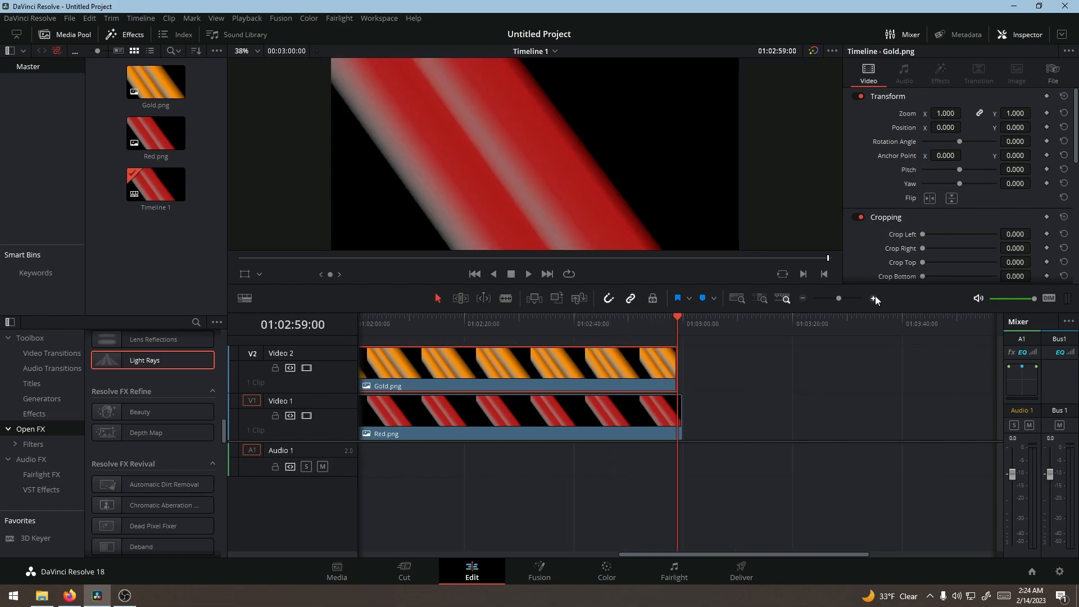
pyautogui.moveTo(675, 363); pyautogui.dragTo(721, 364)
pyautogui.click(802, 299)
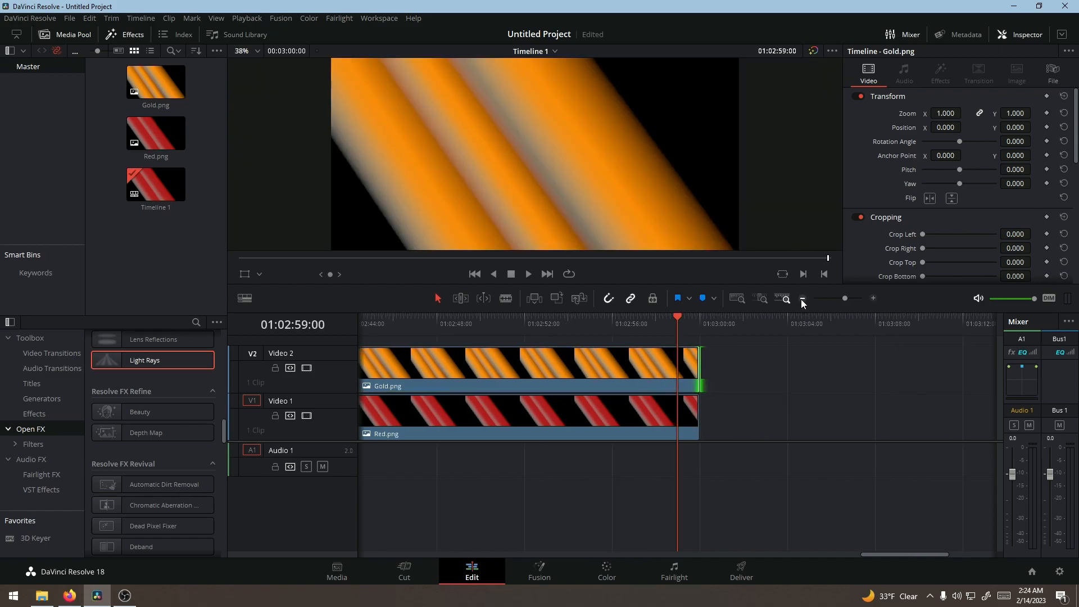
# Step: Apply the Light Rays effect to both the Gold.png and Red.png clips
pyautogui.click(801, 299)
pyautogui.moveTo(142, 364); pyautogui.dragTo(565, 368)
pyautogui.moveTo(134, 364); pyautogui.dragTo(411, 413)
# Step: Apply the Fast Noise effect to the Red.png and Gold.png clips, and move Gold.png to start where Red.png ends
pyautogui.scroll(-4, 170, 457)
pyautogui.scroll(-10, 170, 458)
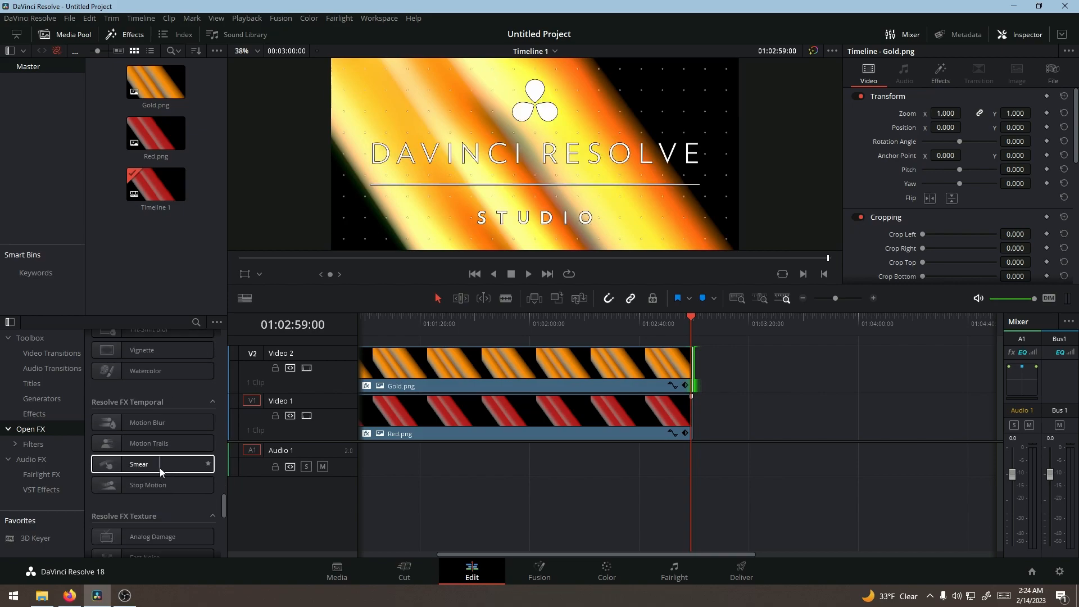
pyautogui.scroll(-3, 159, 472)
pyautogui.moveTo(156, 489); pyautogui.dragTo(589, 423)
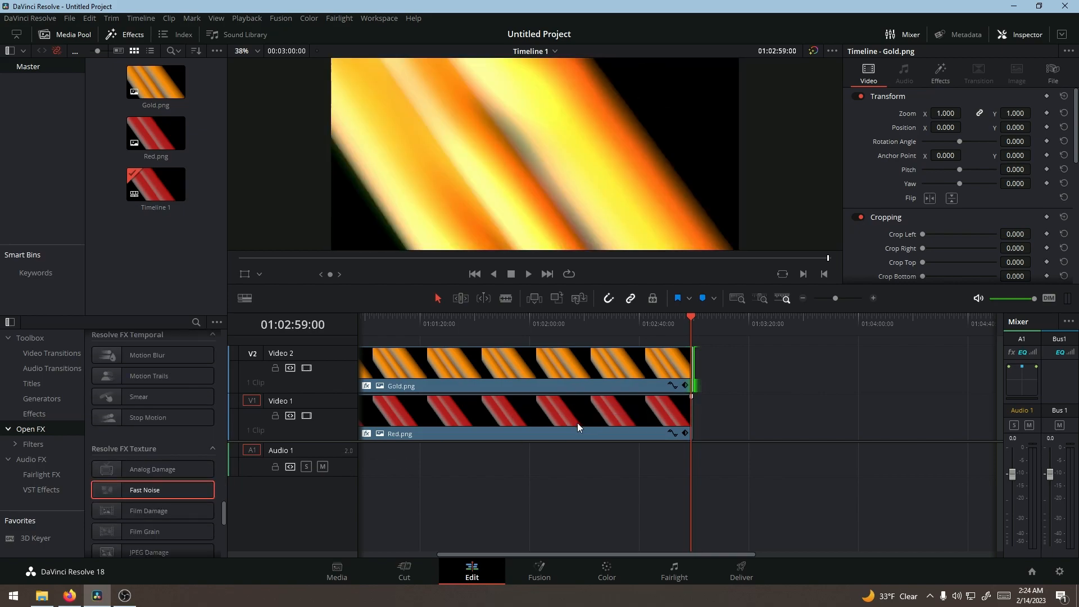
pyautogui.moveTo(187, 493); pyautogui.dragTo(715, 391)
# Step: Set the Fast Noise preset on the Red.png clip to Heat Haze and place Fast Noise above Light Rays
pyautogui.click(584, 406)
pyautogui.click(406, 417)
pyautogui.moveTo(440, 333); pyautogui.dragTo(466, 350)
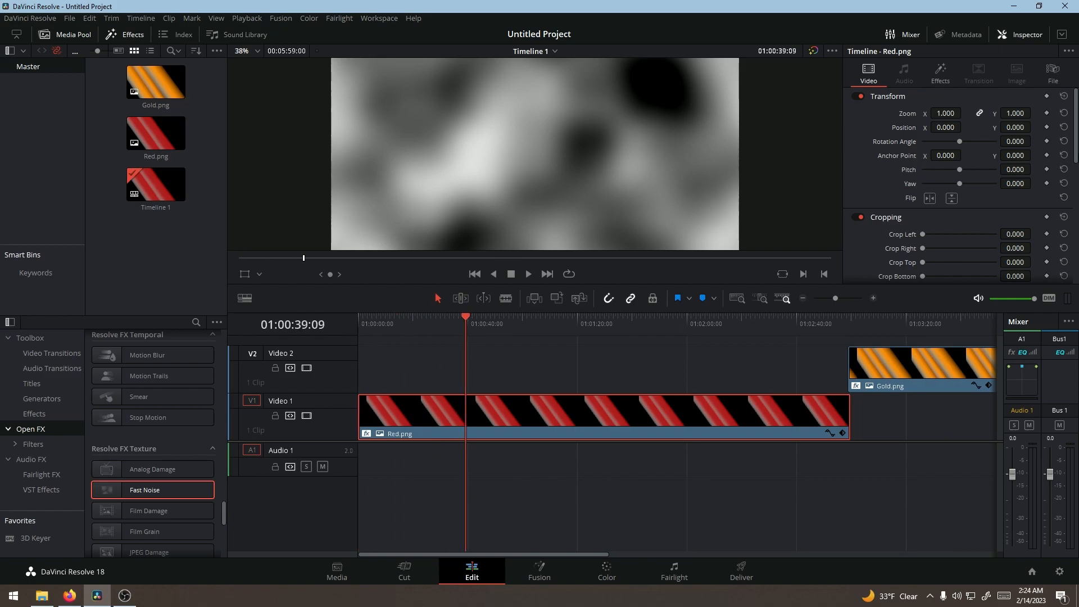
pyautogui.click(940, 72)
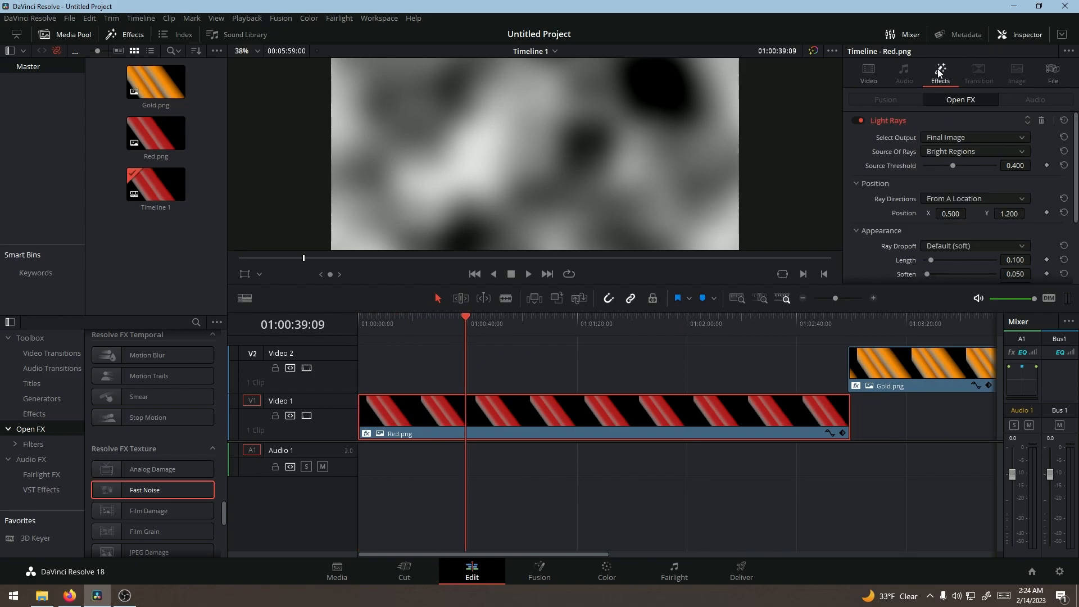
pyautogui.click(925, 121)
pyautogui.click(922, 138)
pyautogui.click(939, 172)
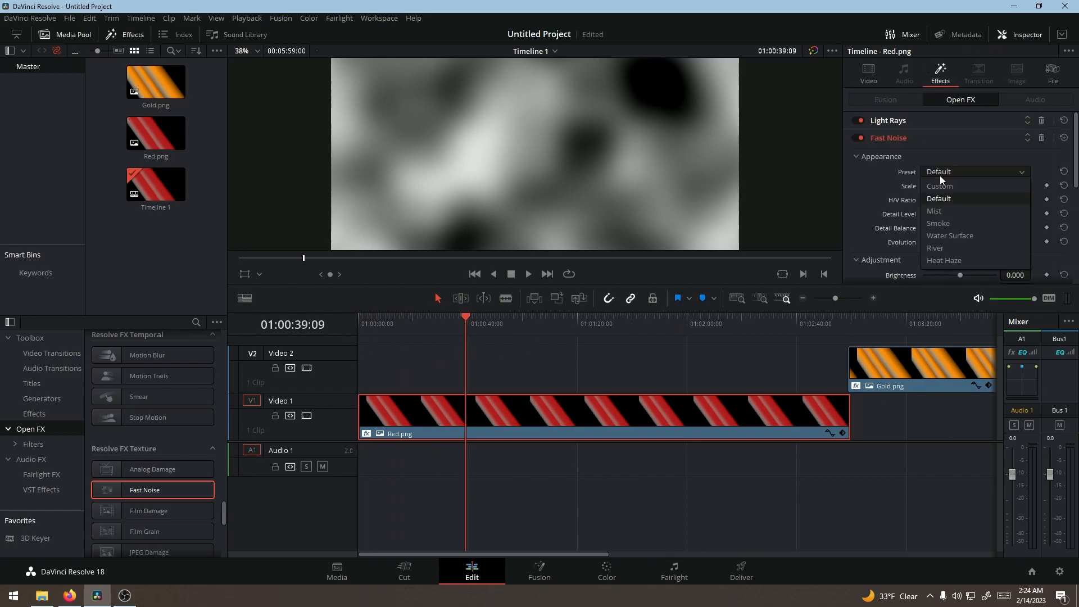
pyautogui.click(946, 260)
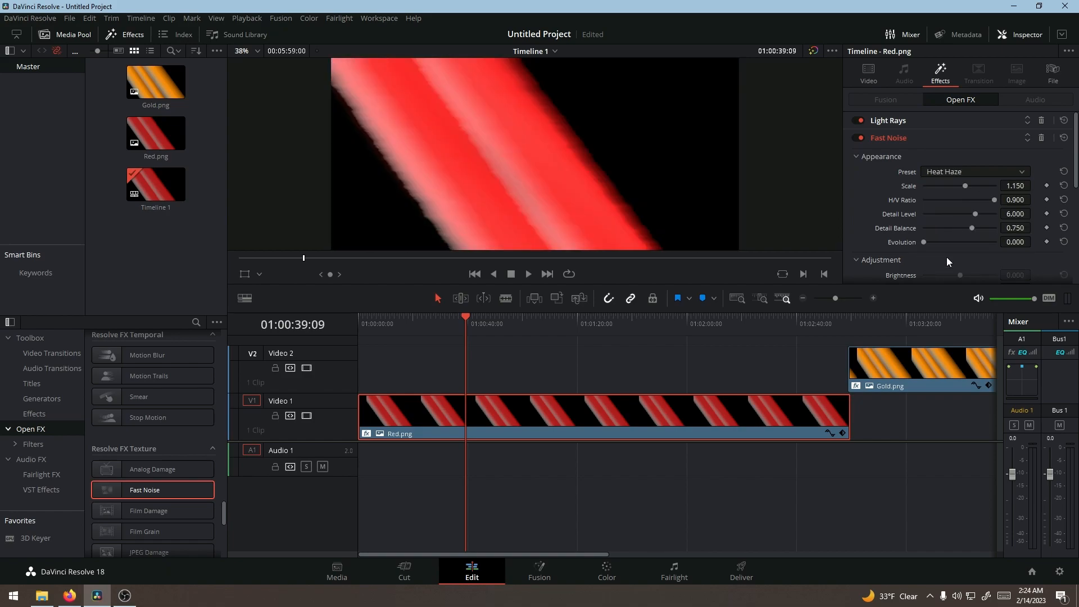
pyautogui.click(931, 157)
pyautogui.click(1027, 136)
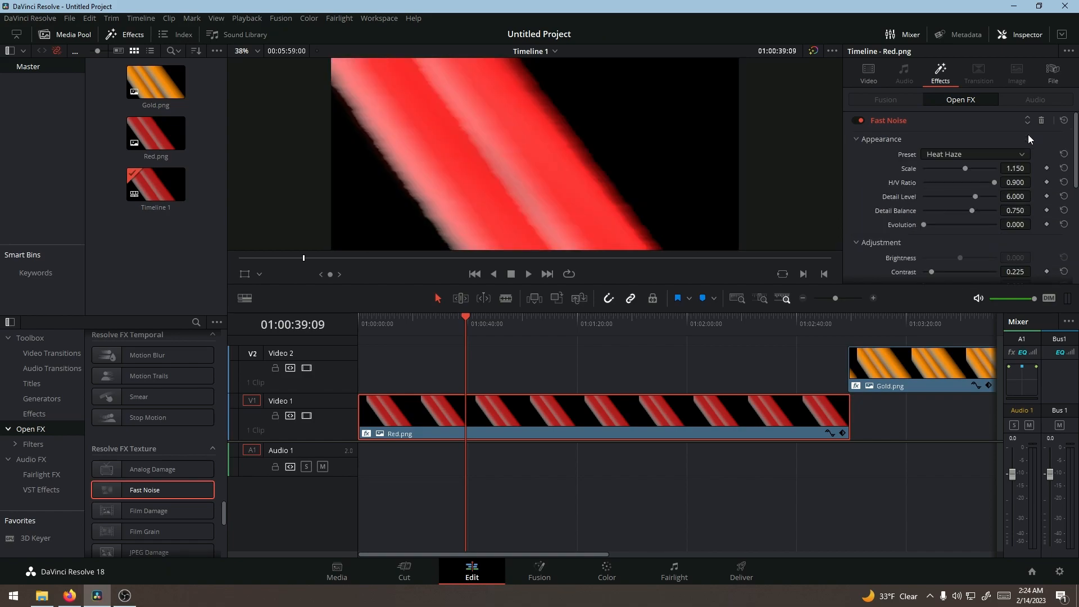
# Step: Set the Light Rays composite type on the Red.png clip to Subtract and play the clip
pyautogui.click(973, 122)
pyautogui.click(949, 137)
pyautogui.scroll(-4, 943, 174)
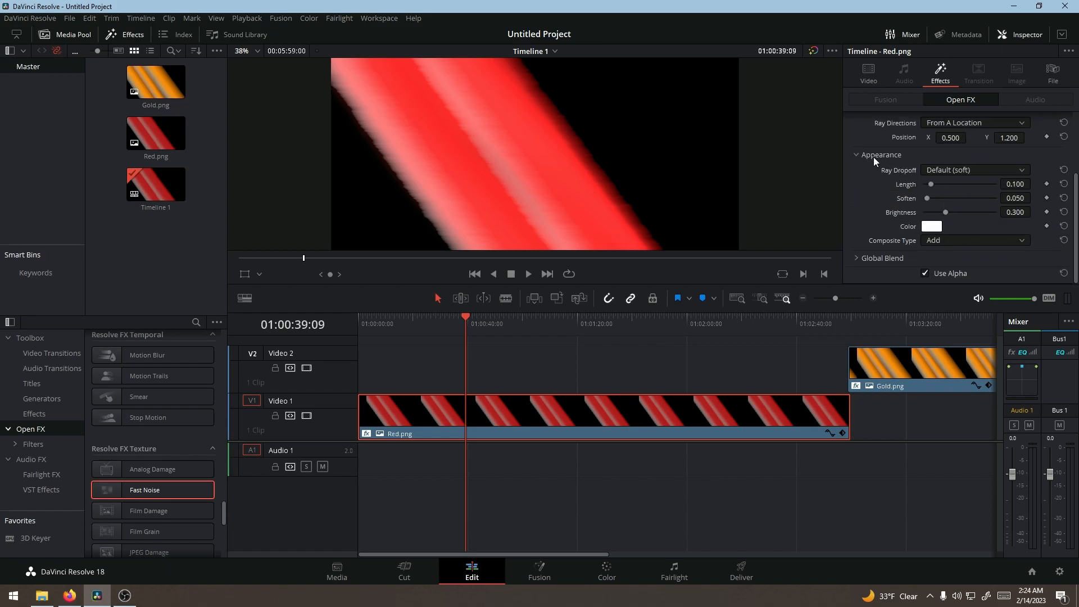
pyautogui.click(949, 241)
pyautogui.click(939, 278)
pyautogui.scroll(3, 899, 230)
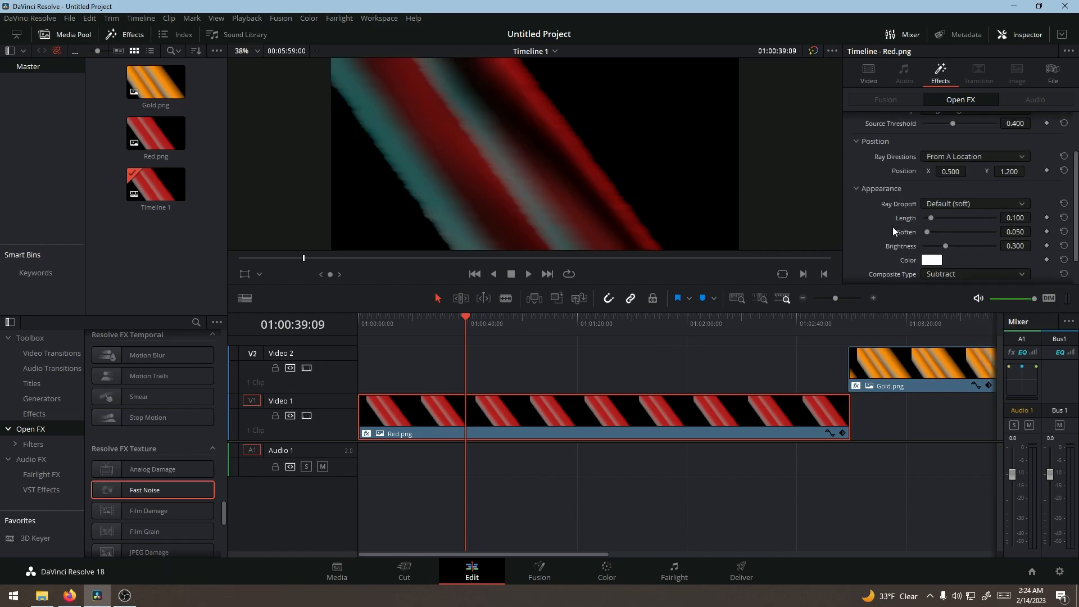
pyautogui.scroll(3, 913, 149)
pyautogui.click(915, 138)
pyautogui.press('space')
# Step: Place Fast Noise above Light Rays on the Gold.png clip and set its Fast Noise preset to Smoke
pyautogui.moveTo(542, 336); pyautogui.dragTo(685, 341)
pyautogui.moveTo(883, 332); pyautogui.dragTo(894, 329)
pyautogui.click(918, 366)
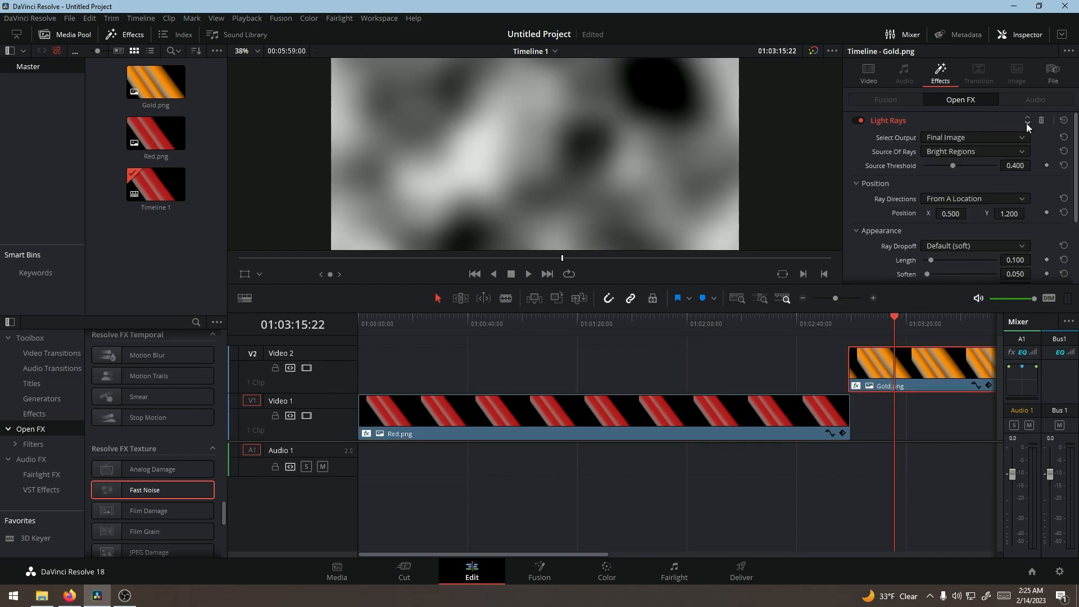
pyautogui.click(1011, 120)
pyautogui.click(972, 142)
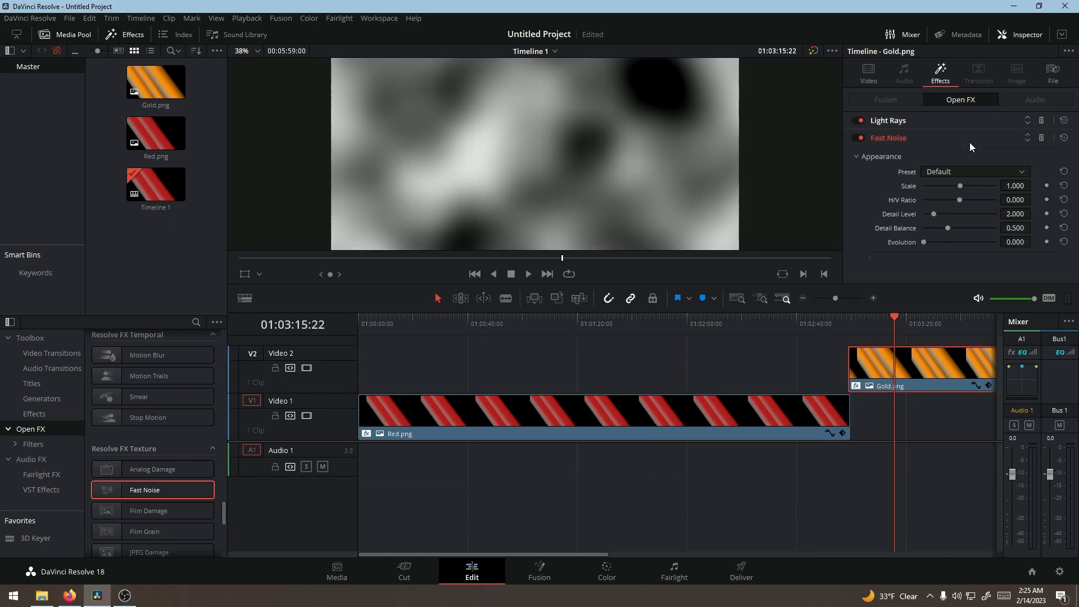
pyautogui.click(1027, 134)
pyautogui.click(994, 151)
pyautogui.click(939, 203)
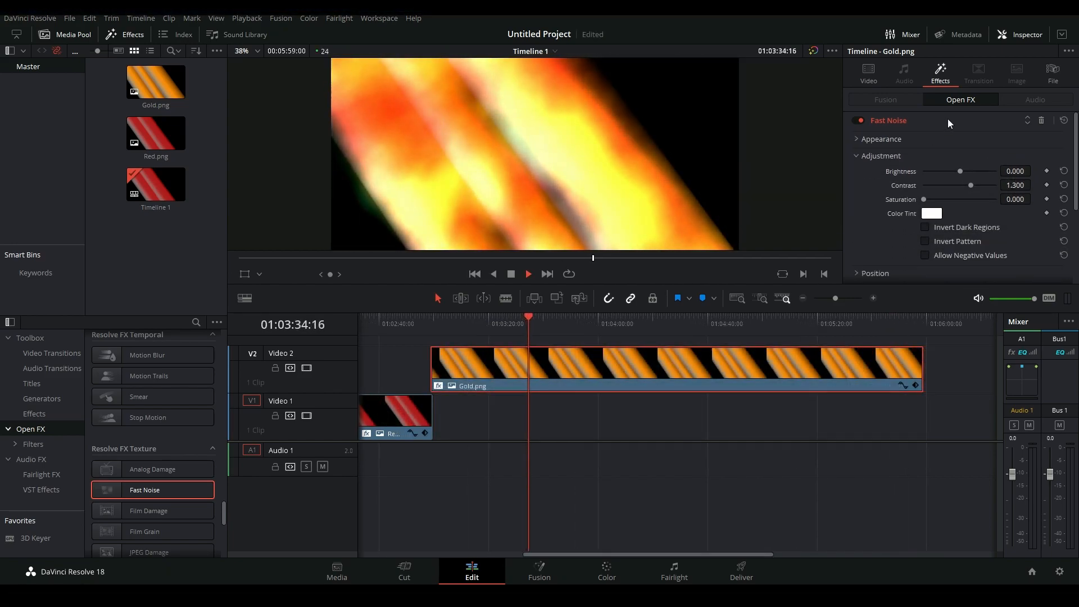
# Step: Collapse the Fast Noise settings and preview the Gold.png clip's animation from another point
pyautogui.click(948, 119)
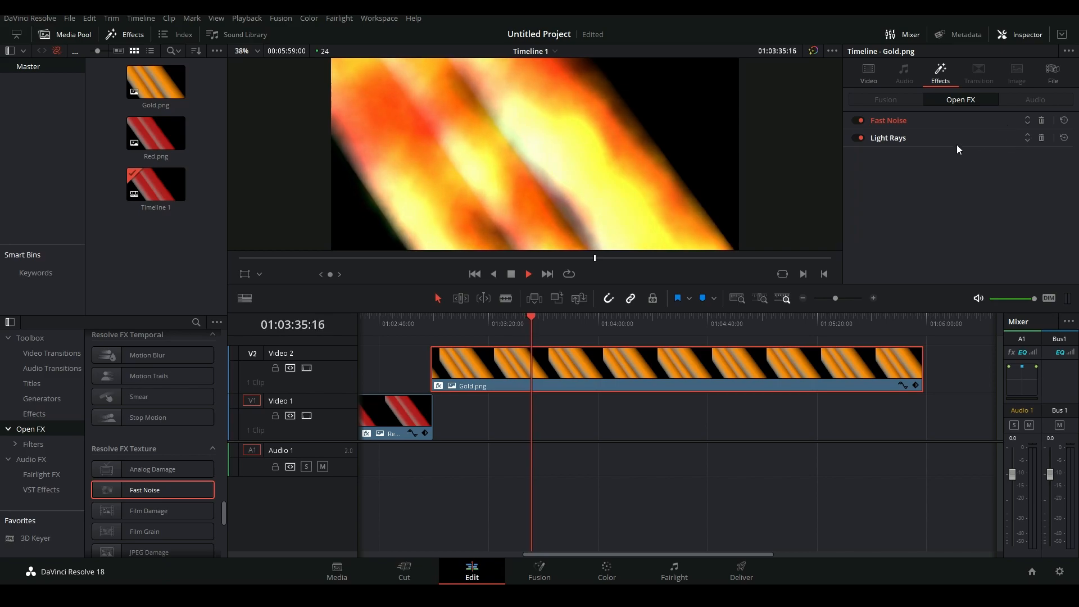
pyautogui.moveTo(535, 332); pyautogui.dragTo(737, 348)
pyautogui.press('space')
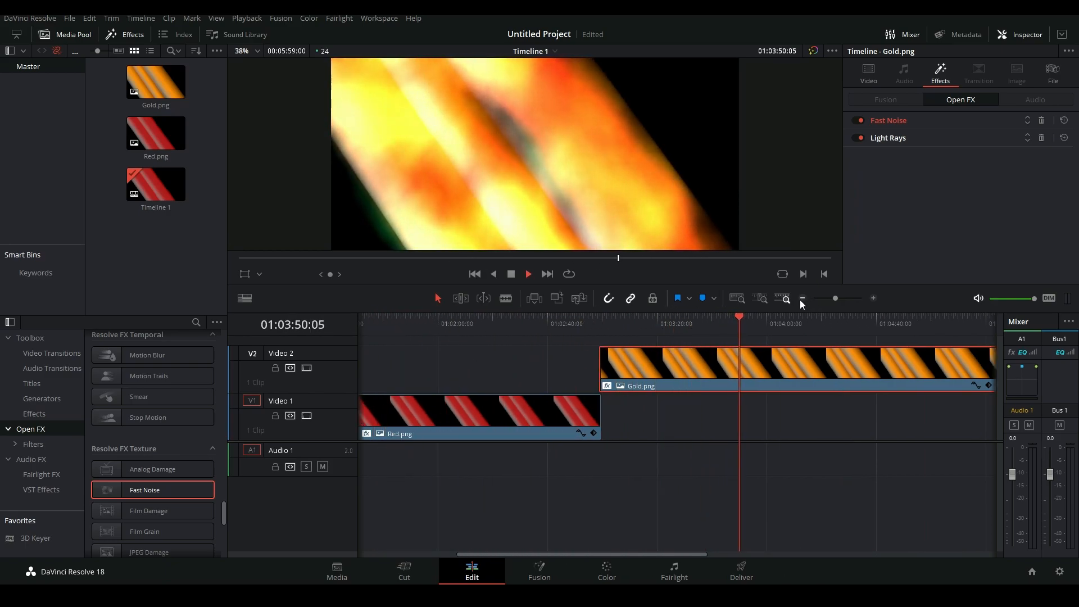
# Step: Stop playback, move the Gold.png clip to the start of Video 2 directly above Red.png, and return the playhead to the start
pyautogui.click(801, 298)
pyautogui.press('space')
pyautogui.moveTo(540, 377); pyautogui.dragTo(417, 375)
pyautogui.moveTo(442, 327); pyautogui.dragTo(344, 330)
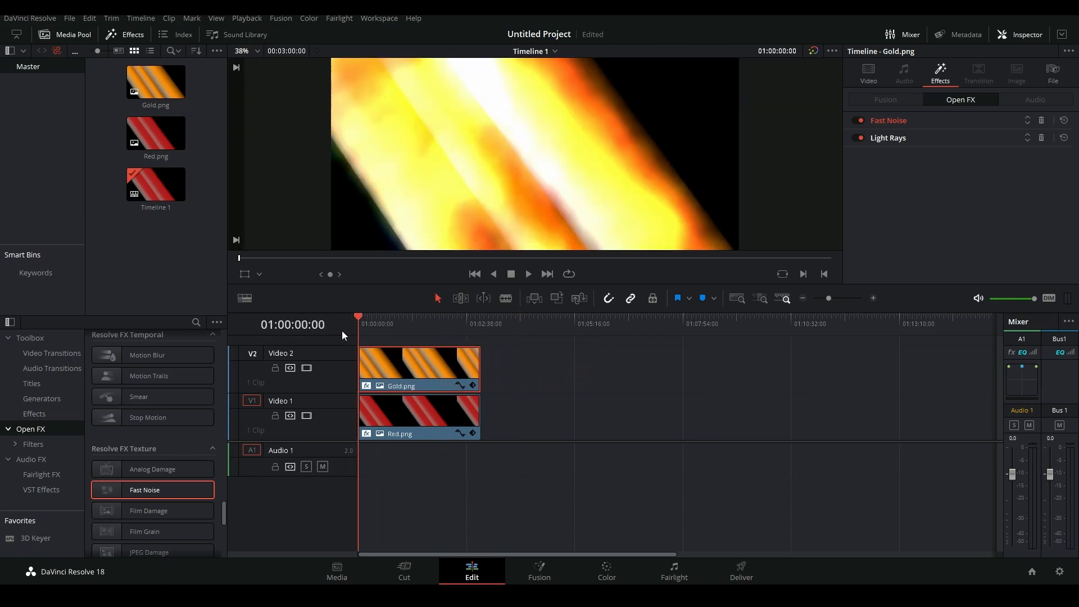
# Step: Set up a render of the timeline with the file name GoldBeams and add it to the render queue
pyautogui.click(737, 568)
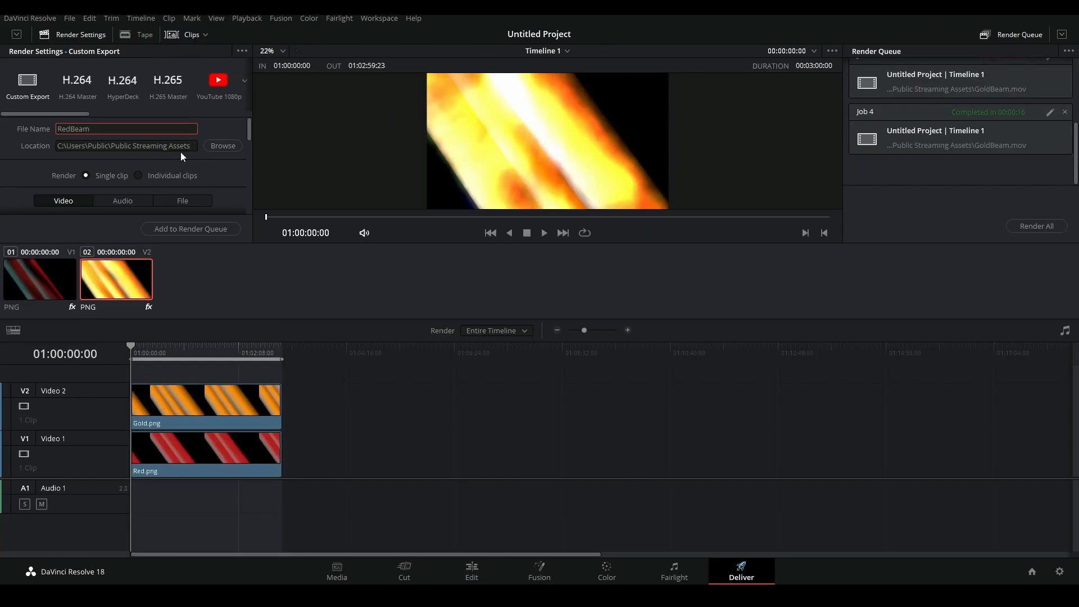
pyautogui.moveTo(67, 132); pyautogui.dragTo(41, 131)
pyautogui.write('z')
pyautogui.write('oldBeams')
pyautogui.press('Return')
pyautogui.click(224, 229)
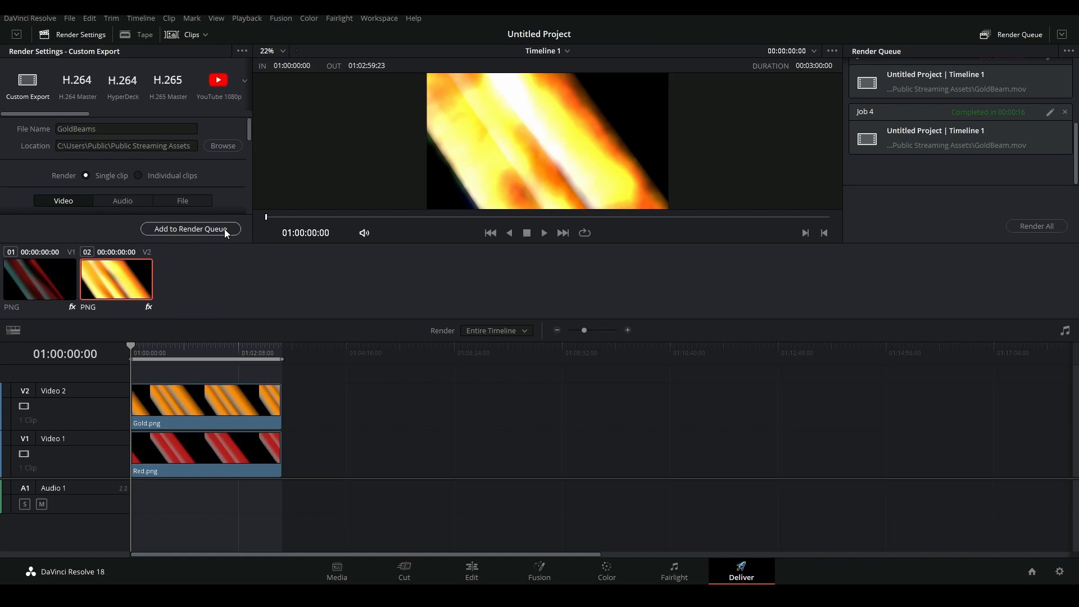
# Step: Remove the older jobs from the render queue and render the GoldBeams.mov job
pyautogui.click(1064, 81)
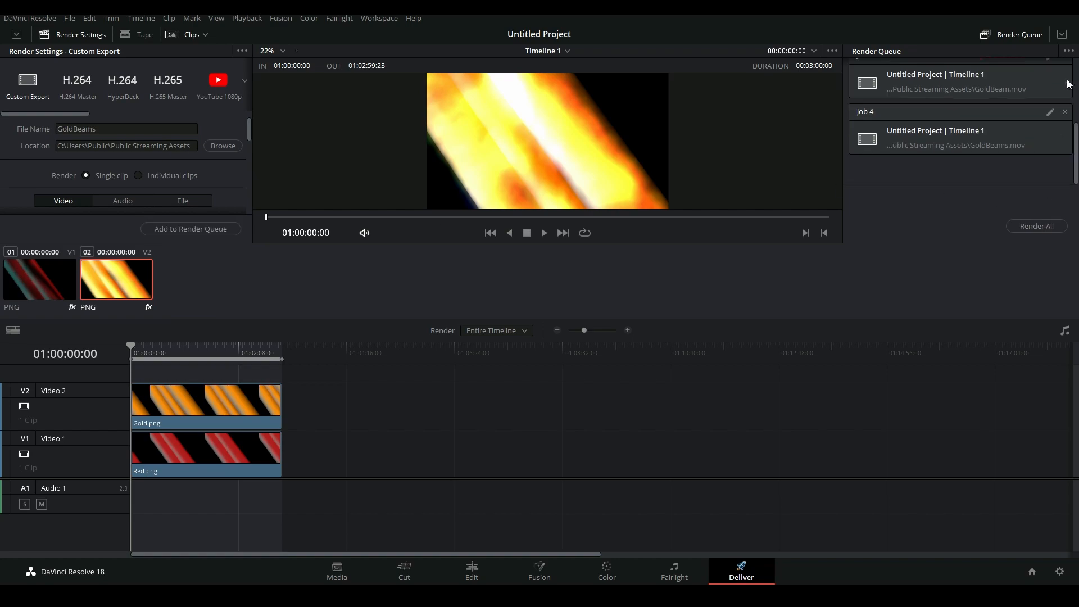
pyautogui.click(1066, 112)
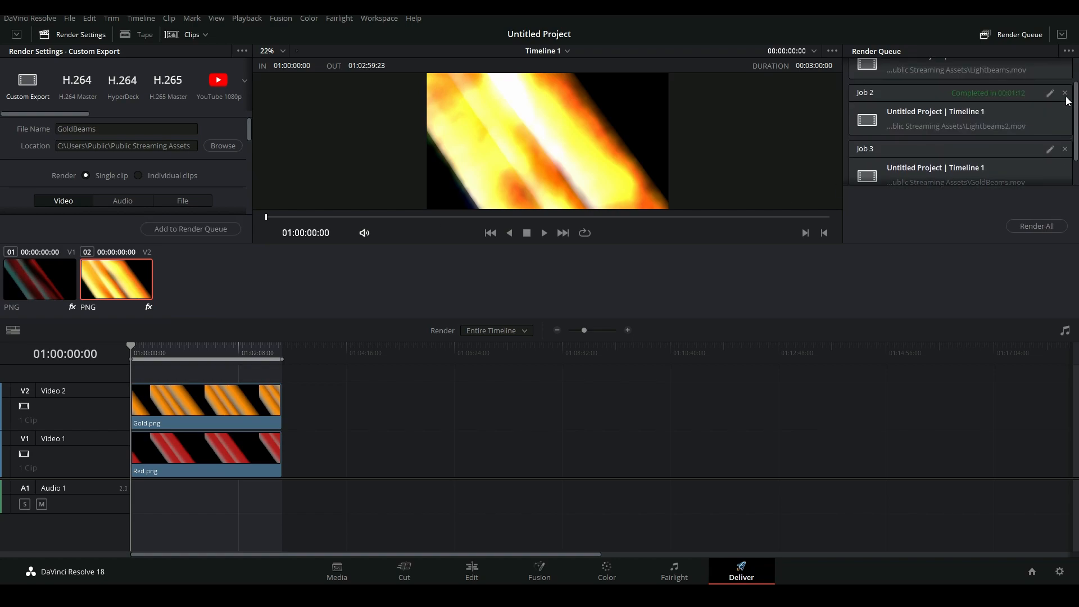
pyautogui.click(1064, 94)
pyautogui.click(1065, 73)
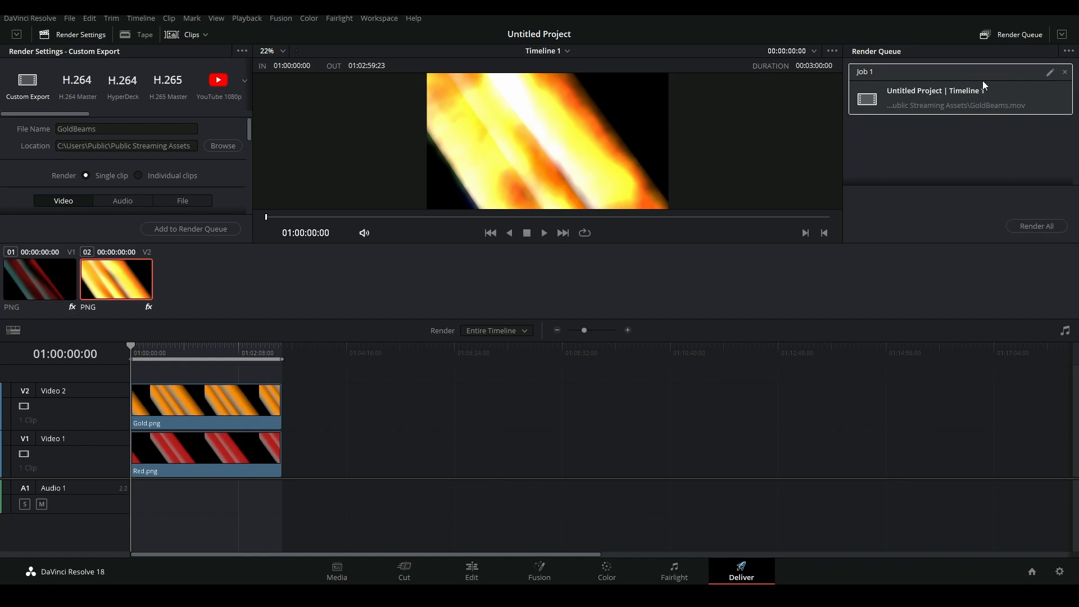
pyautogui.click(1039, 226)
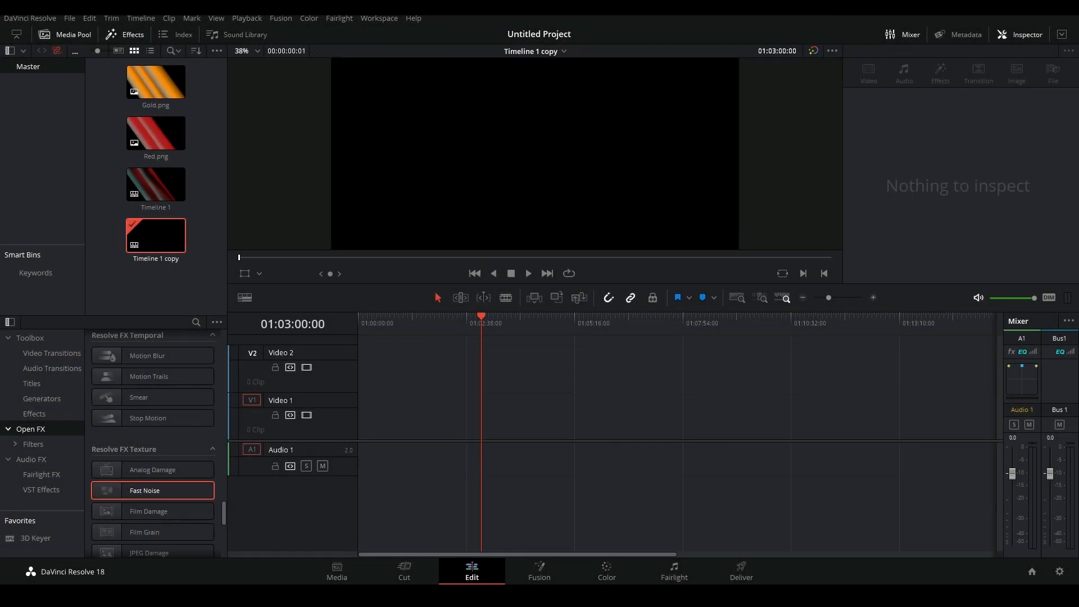
# Step: Bring GoldBeams.mov and RedBeams.mov from the Public Streaming Assets folder into the empty timeline, placing RedBeams.mov at the start of Video 1
pyautogui.hotkey('alt', 'Tab')
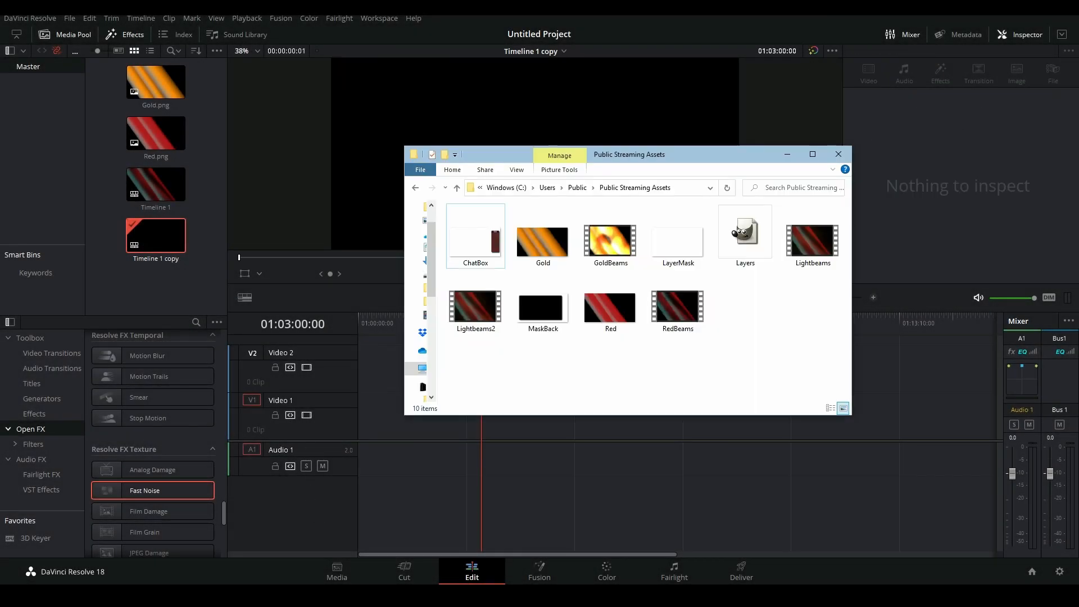
pyautogui.moveTo(610, 240); pyautogui.dragTo(542, 422)
pyautogui.hotkey('alt', 'Tab')
pyautogui.moveTo(677, 308); pyautogui.dragTo(689, 433)
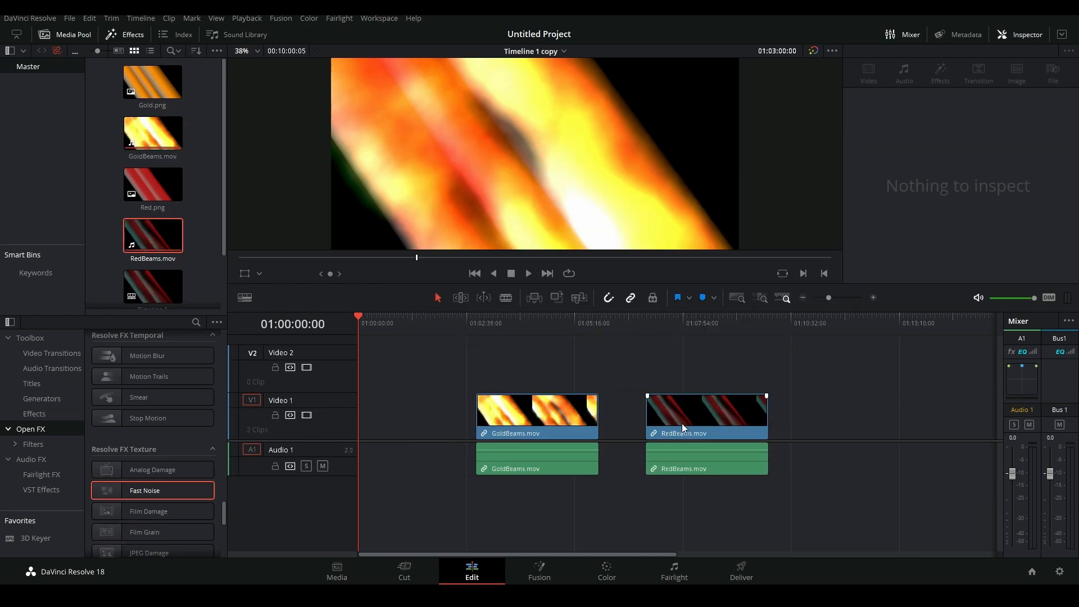
pyautogui.moveTo(533, 414); pyautogui.dragTo(552, 413)
pyautogui.moveTo(729, 414); pyautogui.dragTo(408, 431)
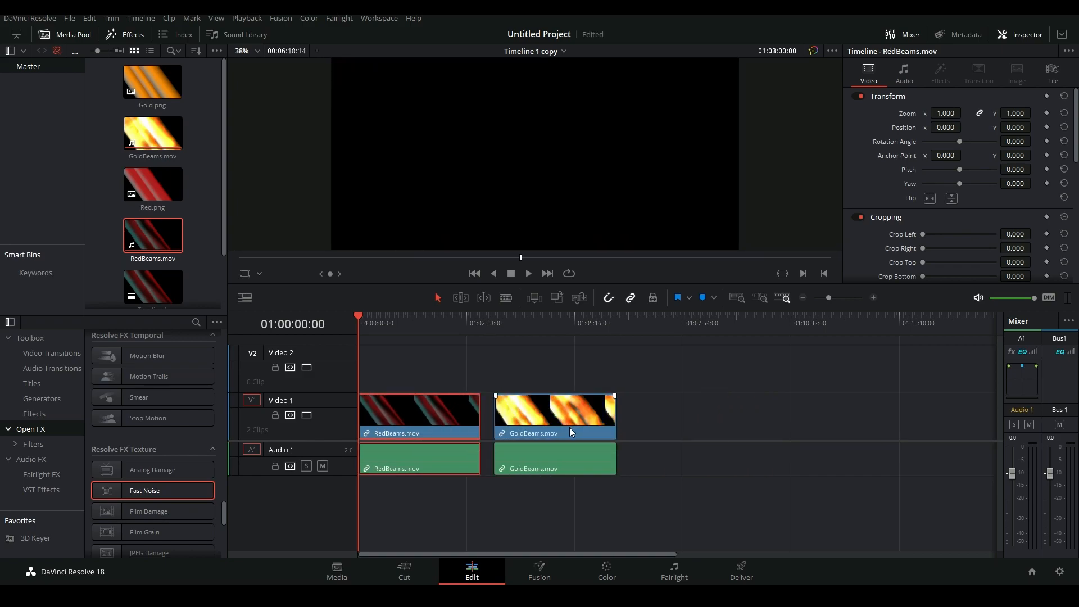
# Step: Unlink the audio from the GoldBeams.mov and RedBeams.mov clips and delete both audio parts from Audio 1
pyautogui.rightClick(570, 428)
pyautogui.click(622, 421)
pyautogui.rightClick(454, 428)
pyautogui.click(485, 421)
pyautogui.press('BackSpace')
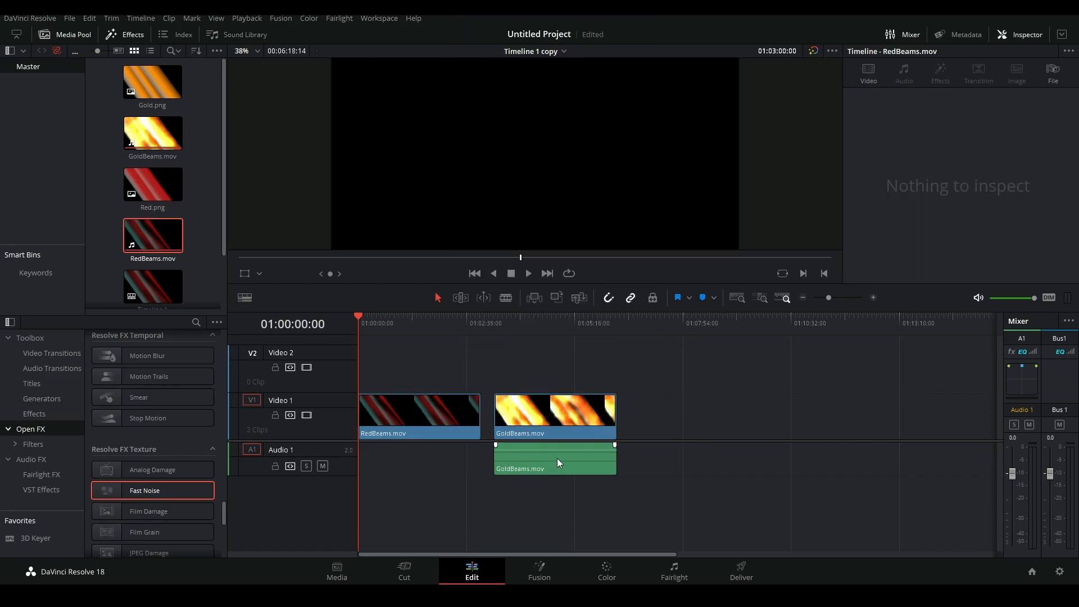
pyautogui.click(556, 456)
pyautogui.press('BackSpace')
# Step: Move the GoldBeams.mov clip up to Video 2 and split the RedBeams.mov clip at 01:01:30:00
pyautogui.moveTo(565, 422); pyautogui.dragTo(564, 377)
pyautogui.click(354, 328)
pyautogui.moveTo(351, 328); pyautogui.dragTo(419, 342)
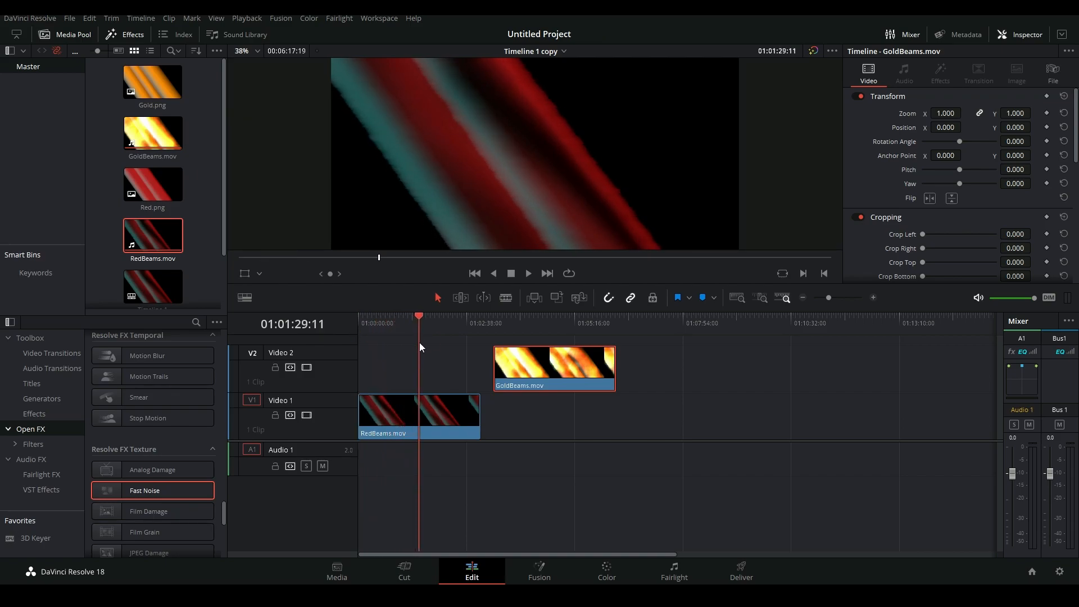
pyautogui.click(871, 296)
pyautogui.click(871, 295)
pyautogui.click(871, 295)
pyautogui.click(872, 295)
pyautogui.moveTo(680, 327); pyautogui.dragTo(683, 330)
pyautogui.press('b')
pyautogui.click(682, 400)
# Step: Place the GoldBeams.mov clip at the start of Video 2, aligned above the two RedBeams.mov halves
pyautogui.click(437, 298)
pyautogui.click(782, 299)
pyautogui.moveTo(769, 364); pyautogui.dragTo(498, 366)
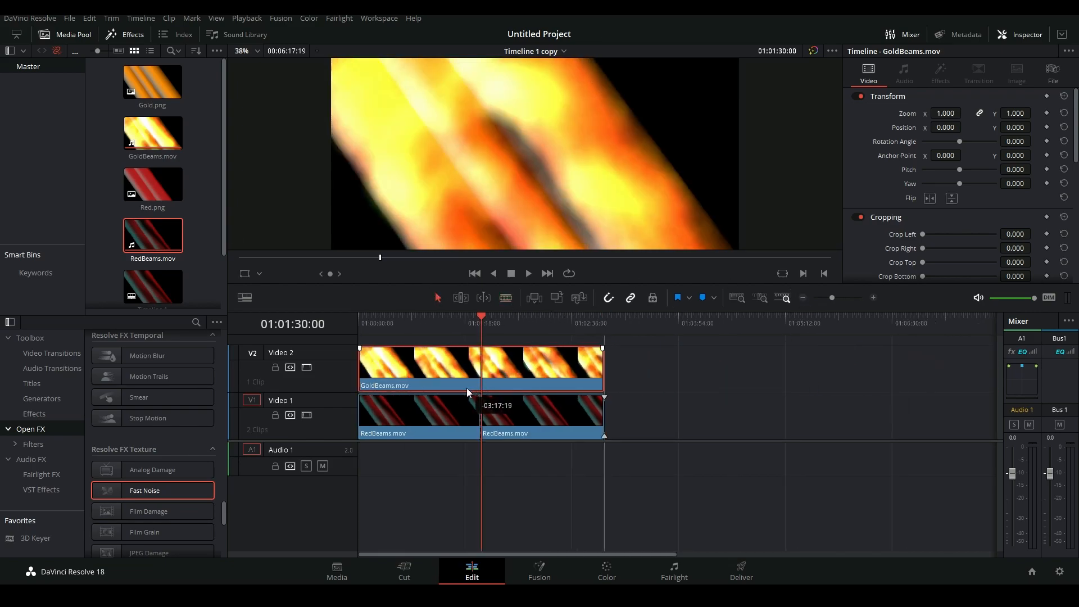
# Step: Try to split the GoldBeams.mov clip at 01:01:30:00 and move its first half behind the second, and undo both edits
pyautogui.click(506, 297)
pyautogui.click(482, 382)
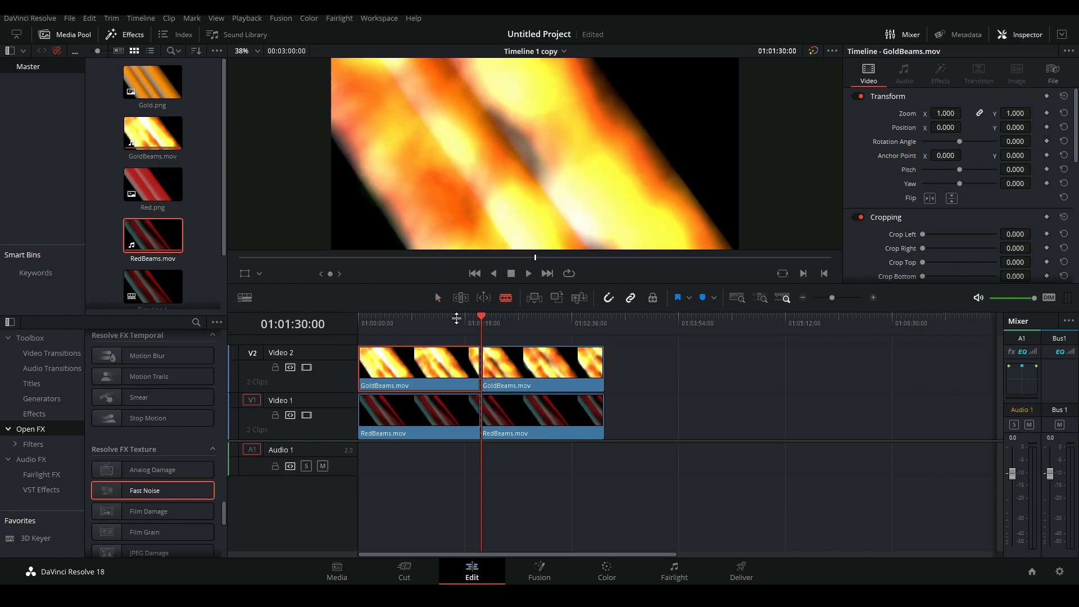
pyautogui.hotkey('ctrl', 's')
pyautogui.moveTo(427, 373); pyautogui.dragTo(682, 374)
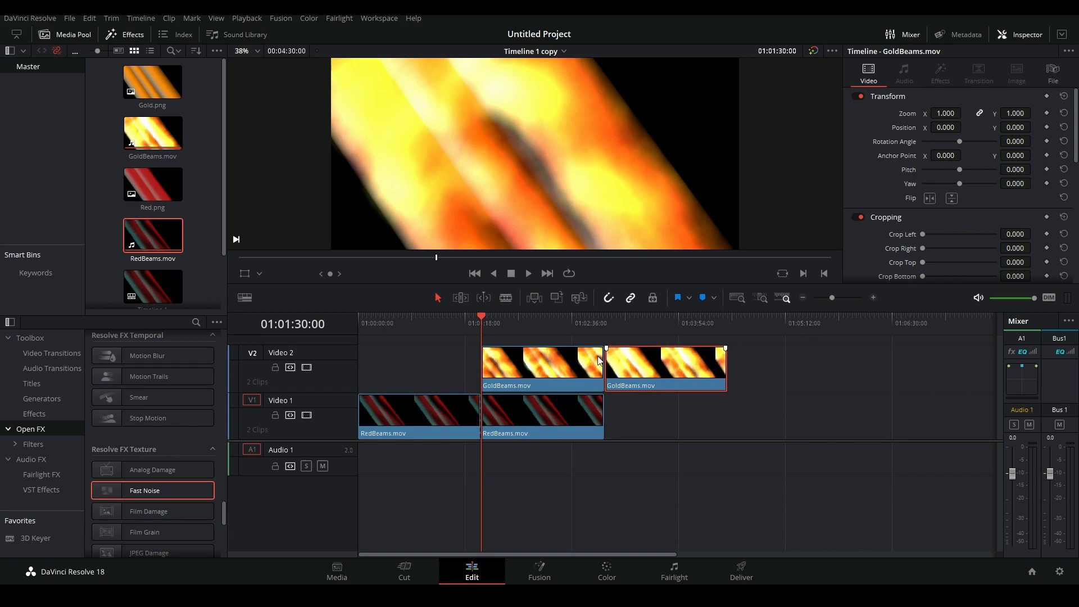
pyautogui.hotkey('ctrl', 'z')
pyautogui.hotkey('ctrl', 'z')
# Step: Keyframe the GoldBeams.mov clip's opacity at 0 at the timeline start and 100 at 01:01:30:00
pyautogui.moveTo(448, 375)
pyautogui.mouseDown()
pyautogui.moveTo(546, 374)
pyautogui.moveTo(448, 375)
pyautogui.mouseUp()
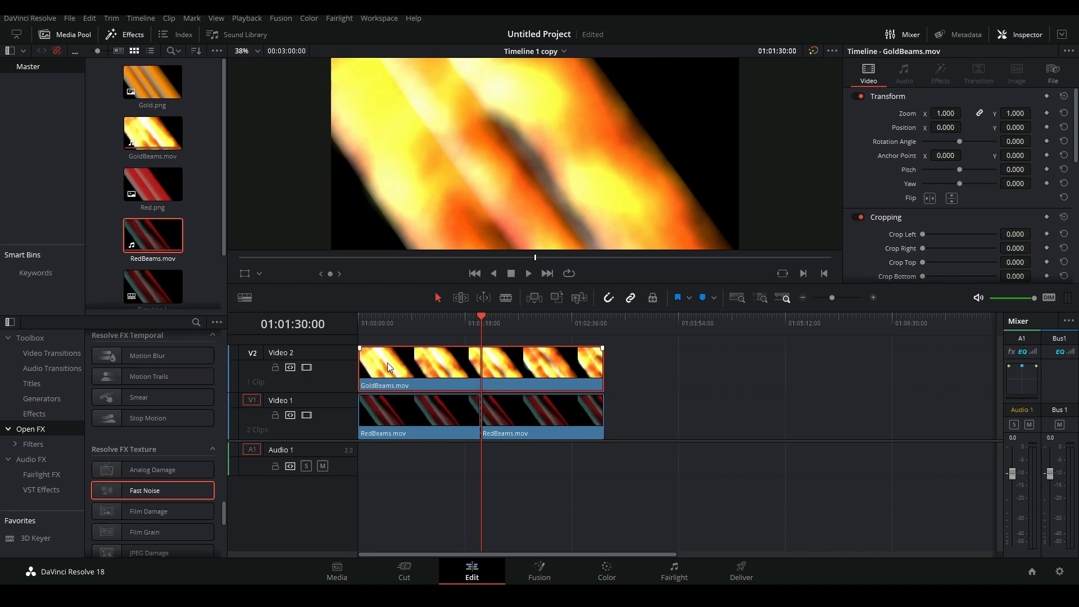
pyautogui.moveTo(458, 325); pyautogui.dragTo(264, 340)
pyautogui.scroll(-8, 874, 98)
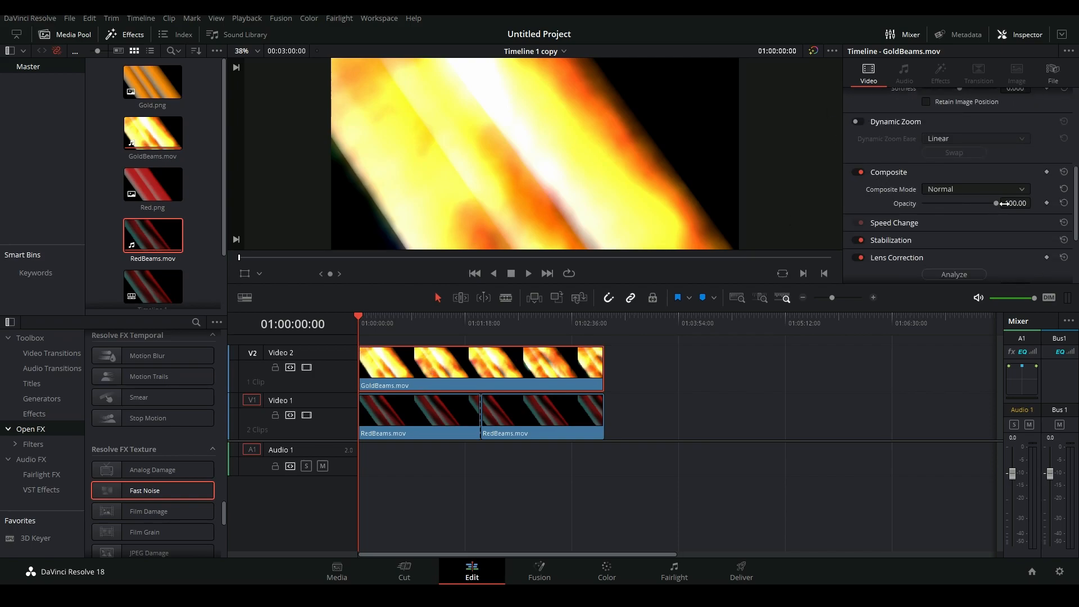
pyautogui.moveTo(993, 204); pyautogui.dragTo(867, 203)
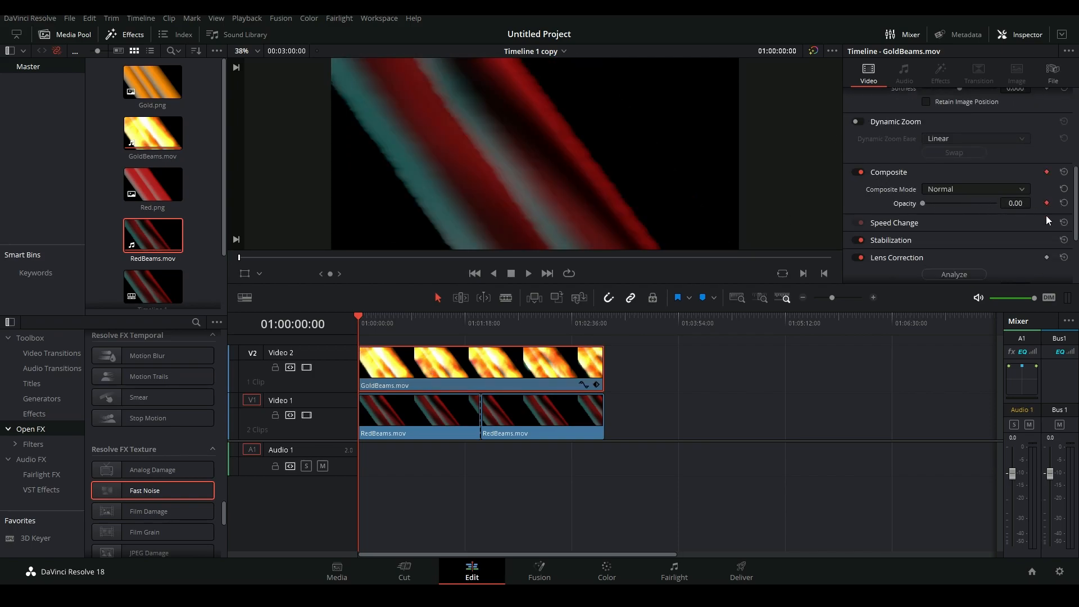
pyautogui.click(484, 322)
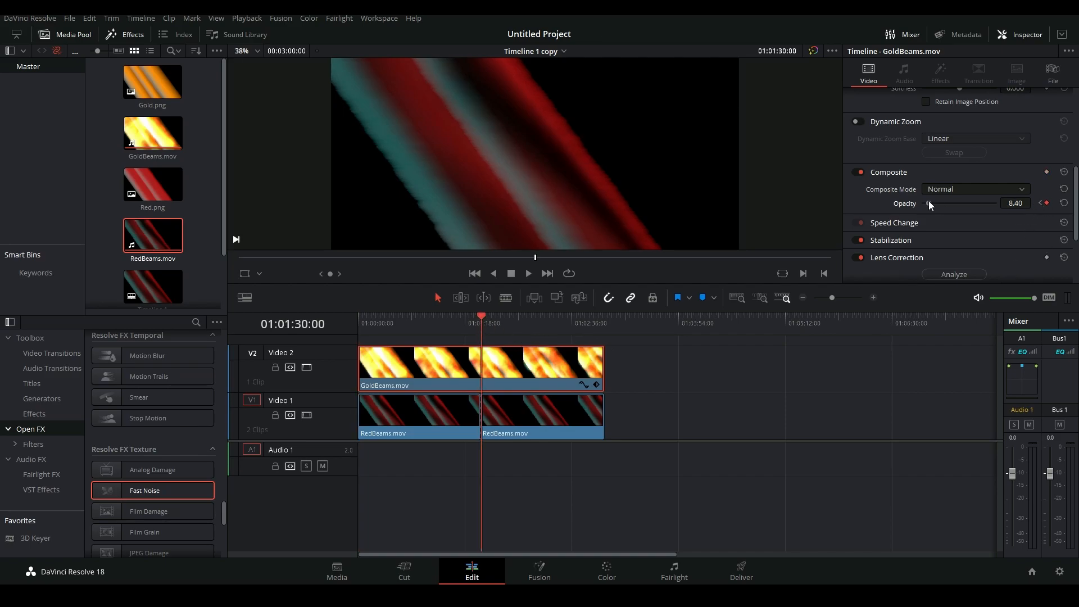
pyautogui.moveTo(930, 205); pyautogui.dragTo(1049, 217)
# Step: Set the GoldBeams.mov clip's opacity to 0 at 01:03:00:00 and scrub near the start to preview the fade
pyautogui.click(604, 321)
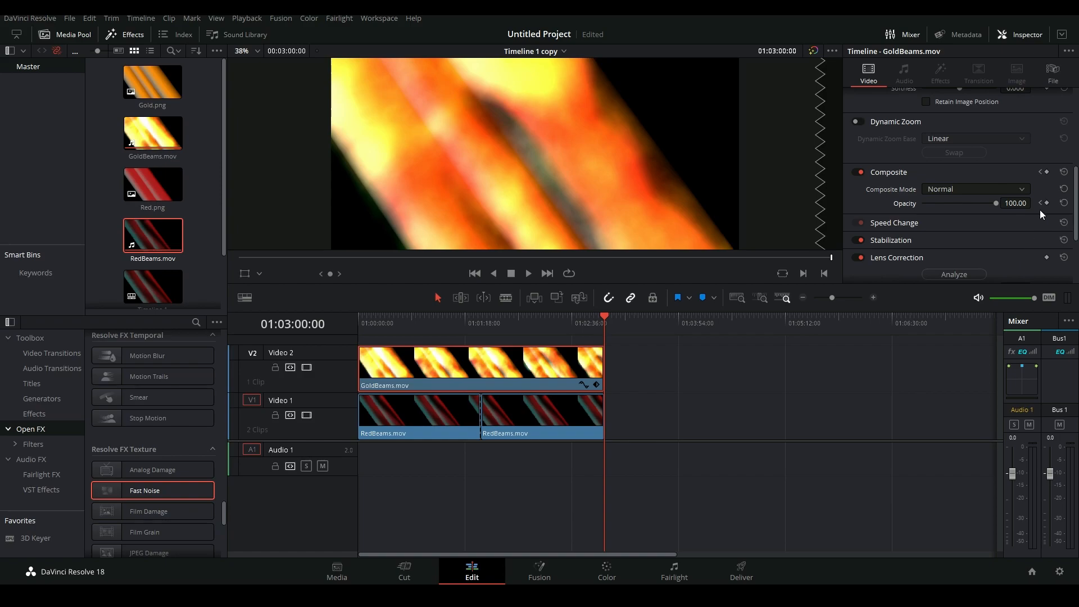
pyautogui.moveTo(992, 204); pyautogui.dragTo(860, 209)
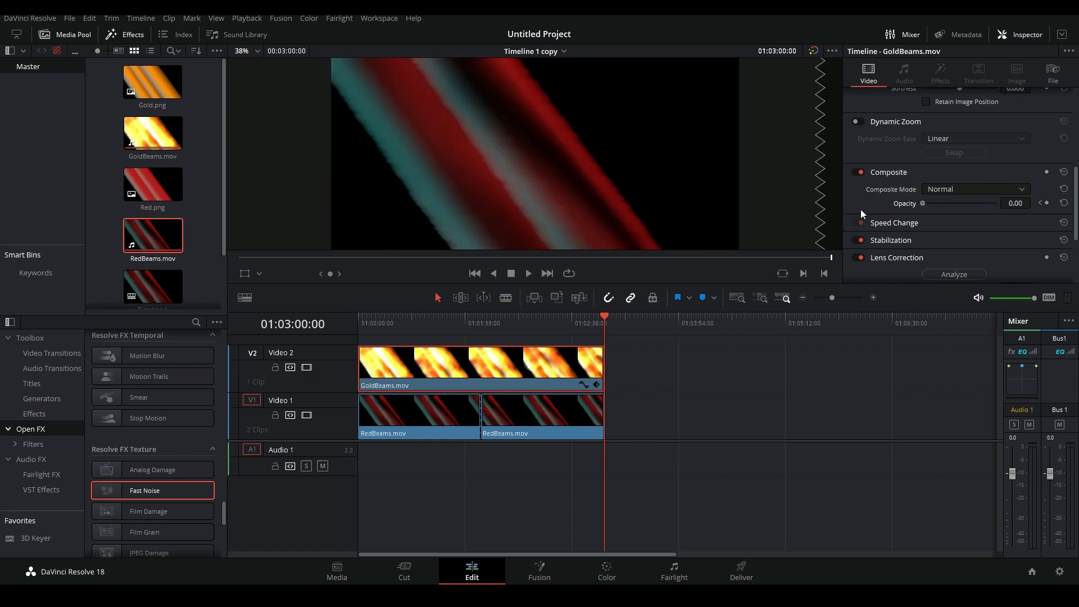
pyautogui.click(724, 392)
pyautogui.moveTo(392, 323); pyautogui.dragTo(373, 337)
# Step: Swap the two RedBeams.mov halves on Video 1 so the second half comes first, and return the playhead to the start
pyautogui.click(492, 422)
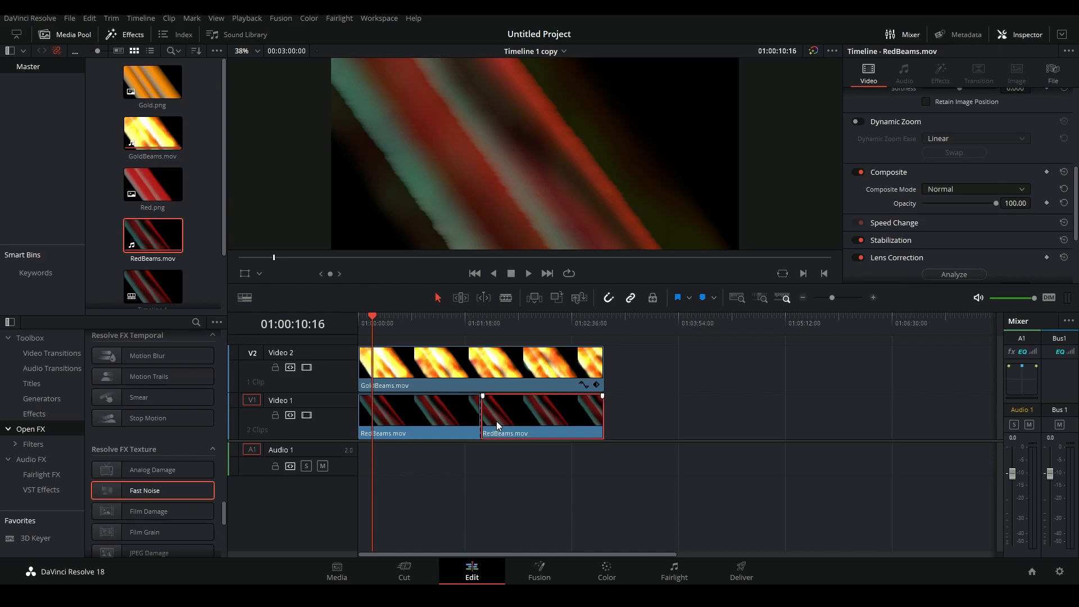
pyautogui.moveTo(497, 421); pyautogui.dragTo(566, 421)
pyautogui.moveTo(429, 424); pyautogui.dragTo(753, 412)
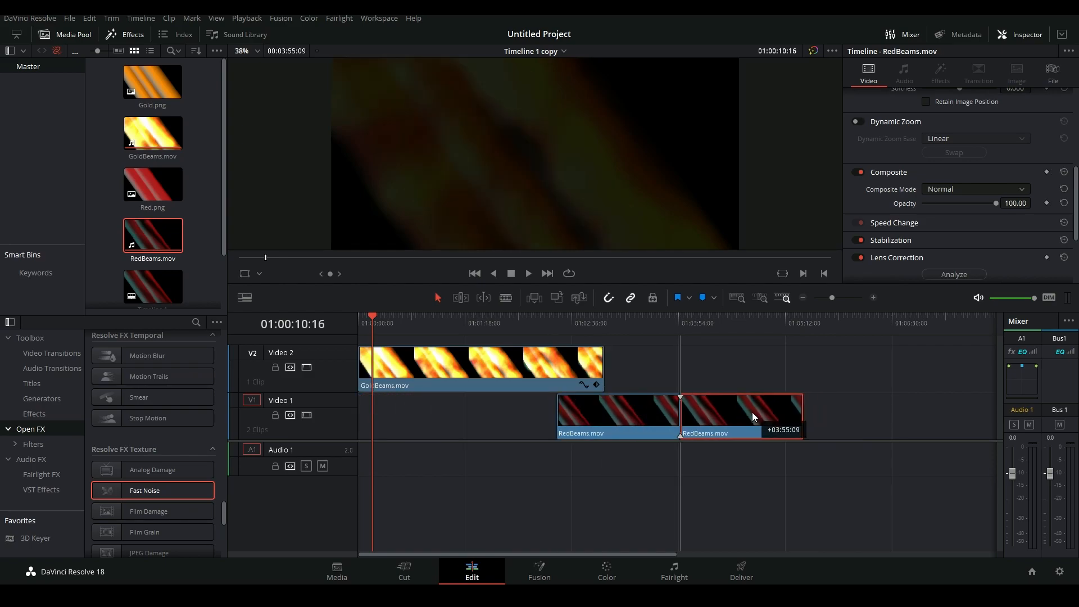
pyautogui.moveTo(633, 409); pyautogui.dragTo(437, 415)
pyautogui.moveTo(773, 416); pyautogui.dragTo(564, 412)
pyautogui.moveTo(460, 325); pyautogui.dragTo(363, 329)
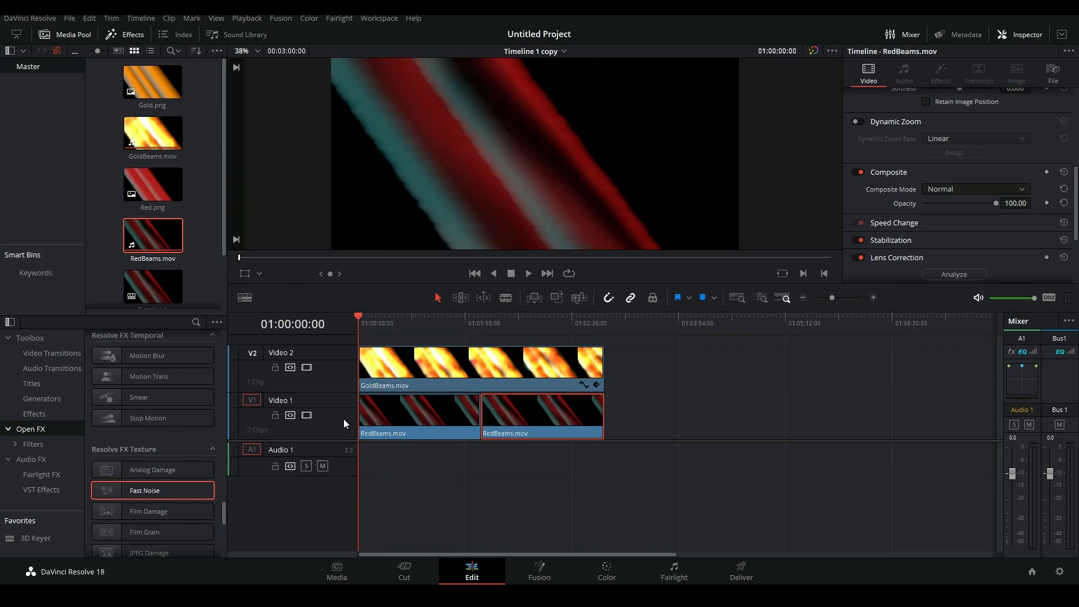
# Step: Play the timeline around its middle and near its end to check the cut and the gold-to-red fade
pyautogui.moveTo(461, 325); pyautogui.dragTo(456, 327)
pyautogui.press('space')
pyautogui.click(479, 327)
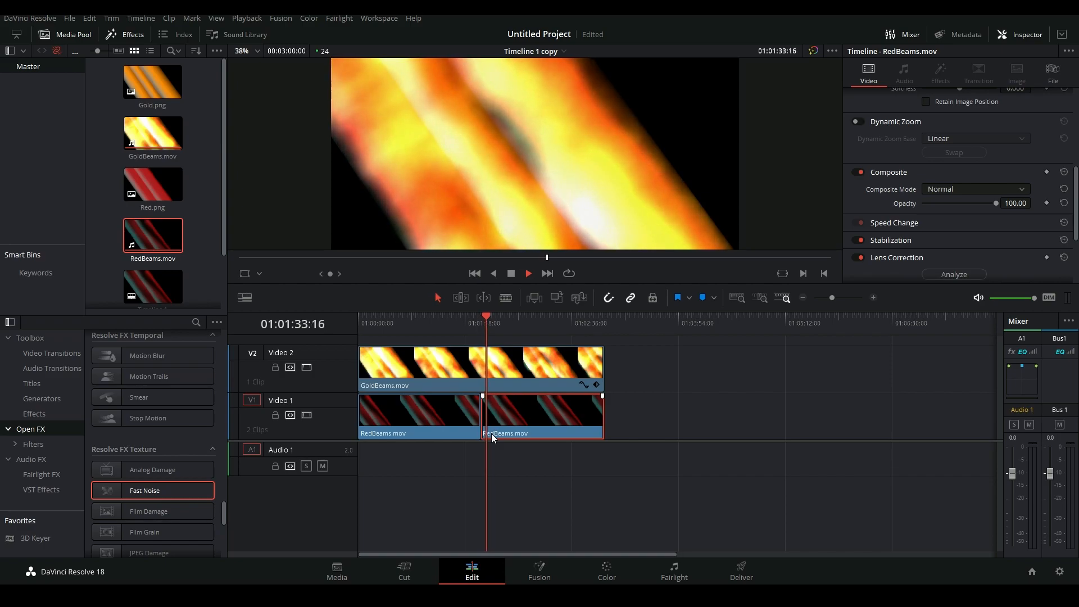
pyautogui.moveTo(566, 329)
pyautogui.mouseDown()
pyautogui.moveTo(605, 339)
pyautogui.moveTo(574, 347)
pyautogui.mouseUp()
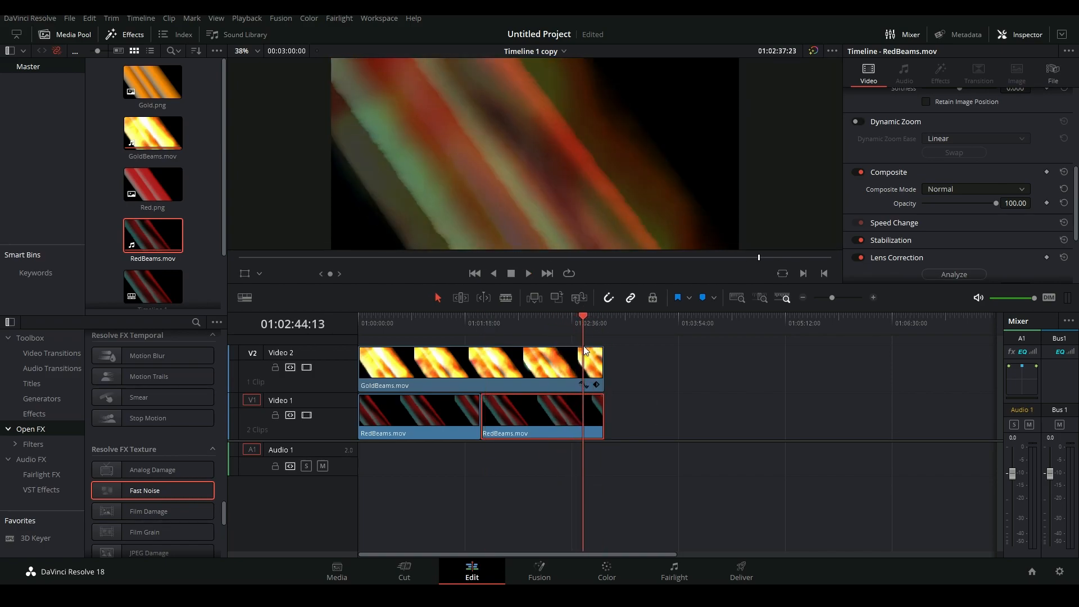
pyautogui.press('space')
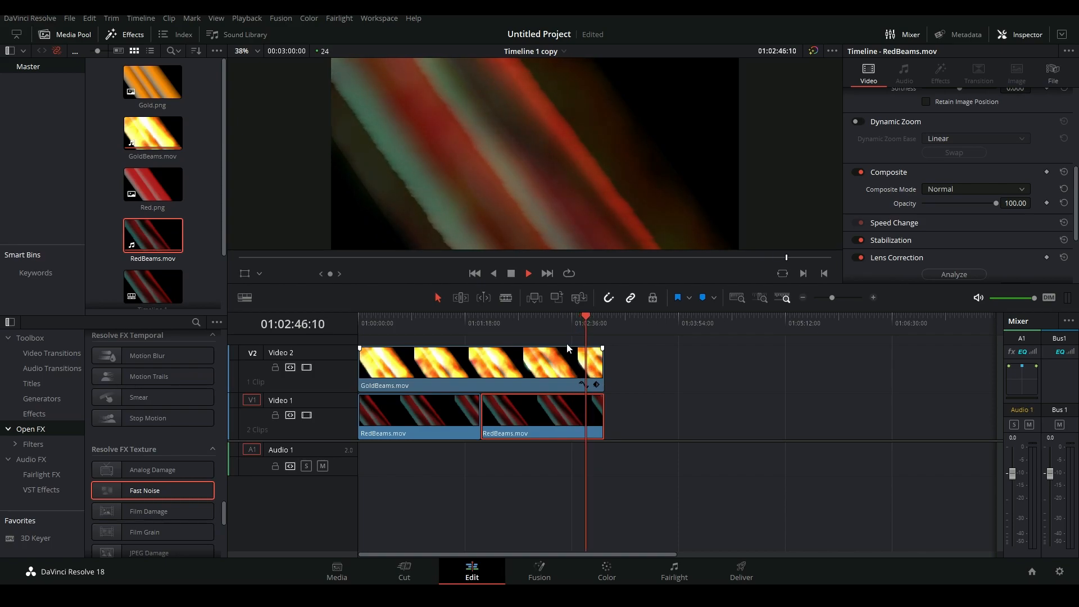
pyautogui.moveTo(541, 325); pyautogui.dragTo(575, 325)
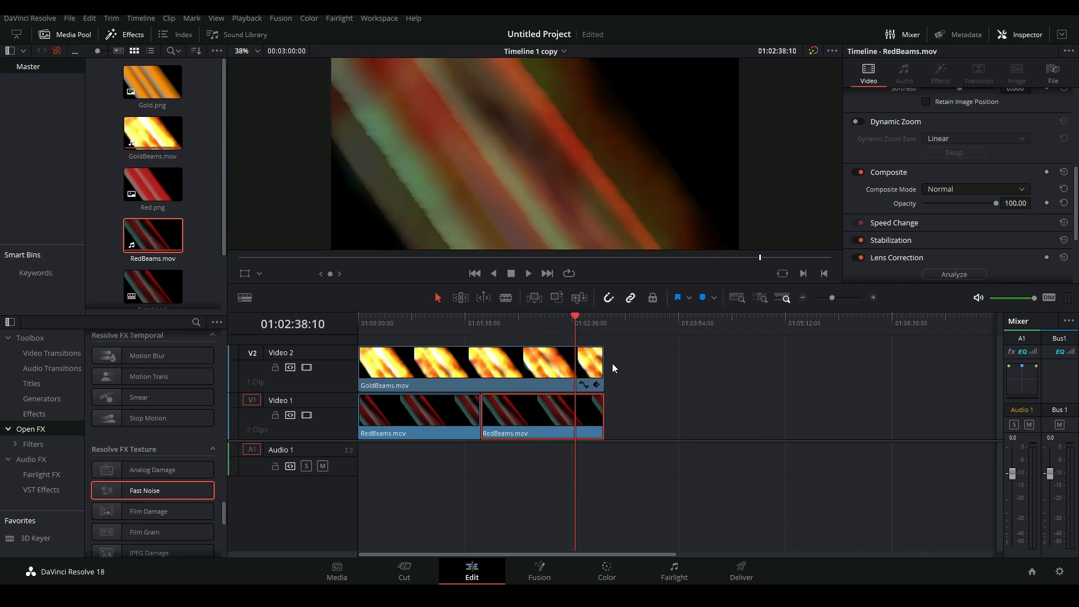
pyautogui.press('space')
# Step: Try the Color Dodge composite mode on the GoldBeams.mov clip and play it from the middle of the timeline
pyautogui.click(556, 368)
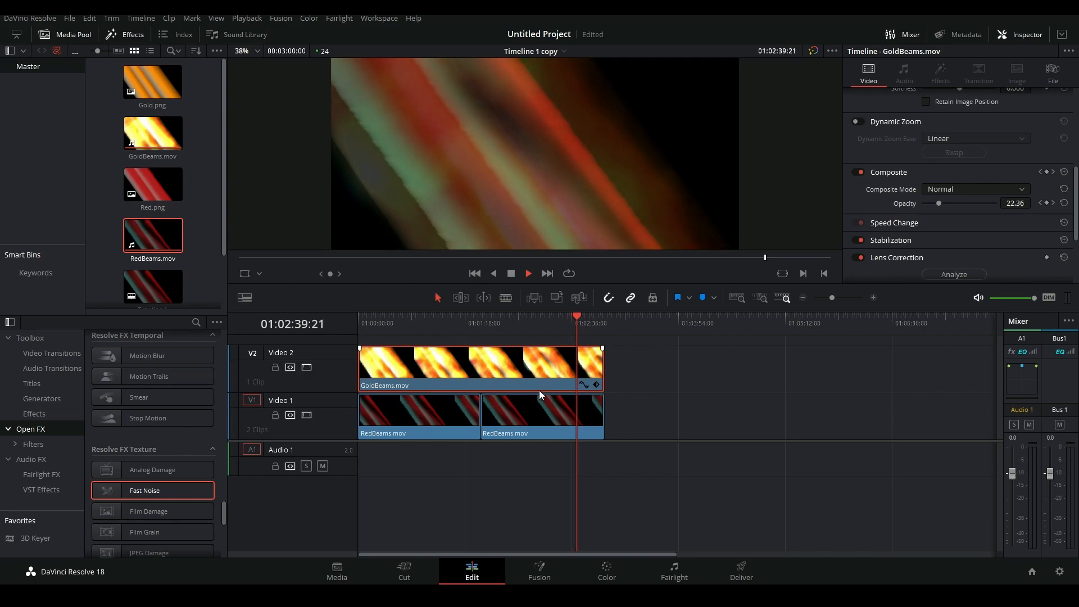
pyautogui.click(946, 187)
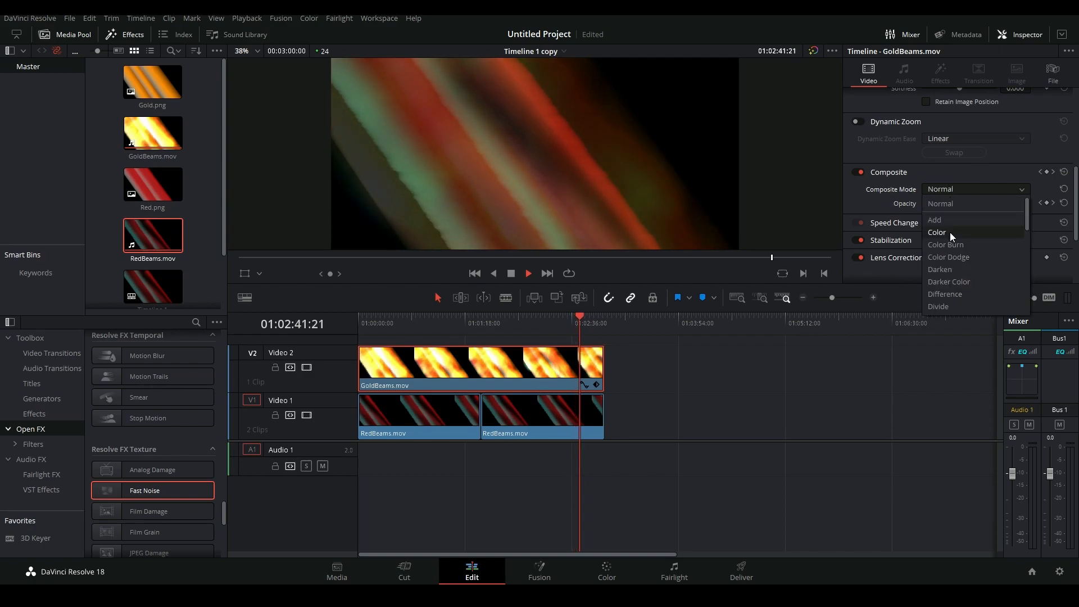
pyautogui.click(955, 257)
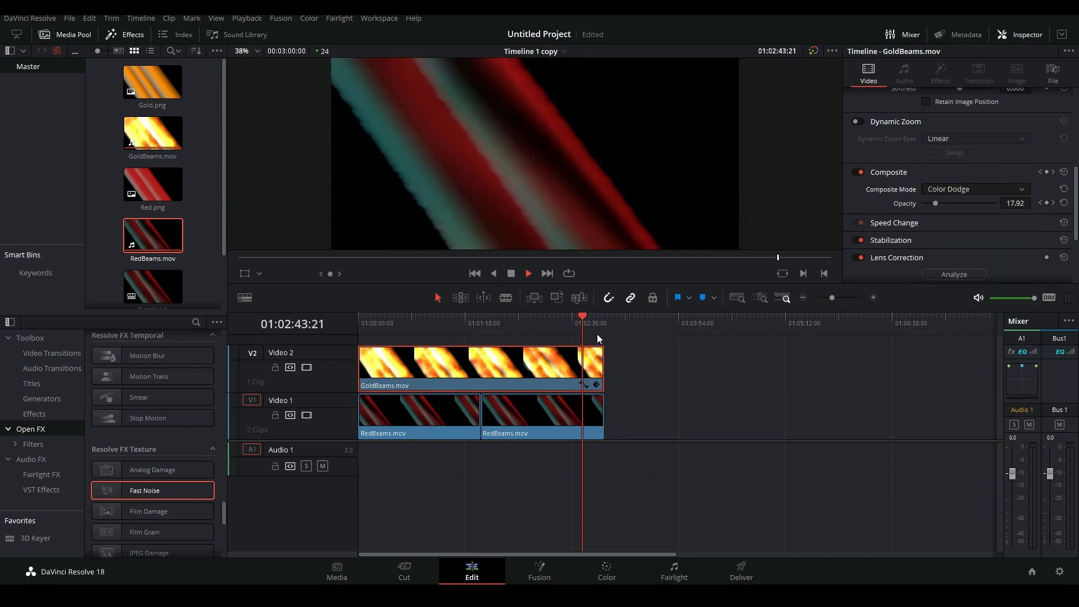
pyautogui.click(527, 325)
pyautogui.click(482, 324)
pyautogui.press('space')
# Step: Try the Color Burn, Darker Color and Difference composite modes on the GoldBeams.mov clip and set the mode to Divide
pyautogui.click(956, 189)
pyautogui.click(946, 244)
pyautogui.click(950, 189)
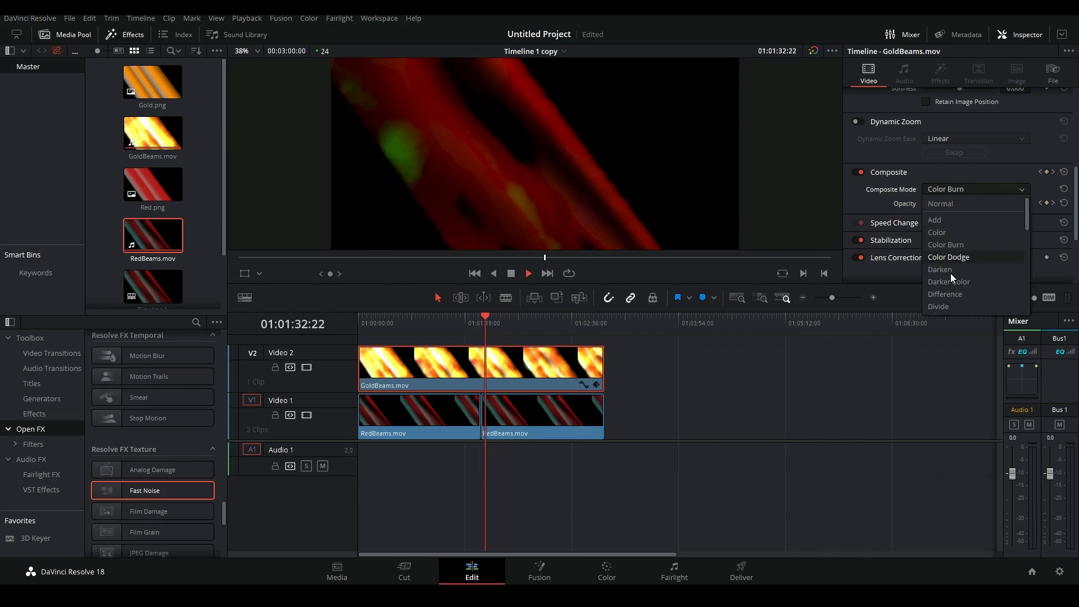
pyautogui.click(950, 282)
pyautogui.click(948, 190)
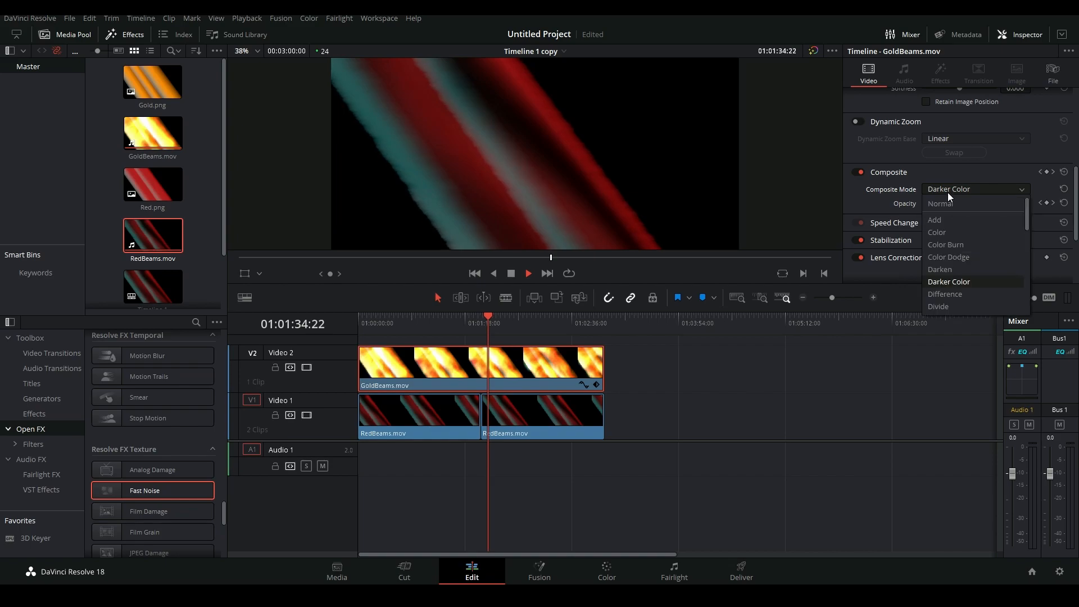
pyautogui.click(945, 295)
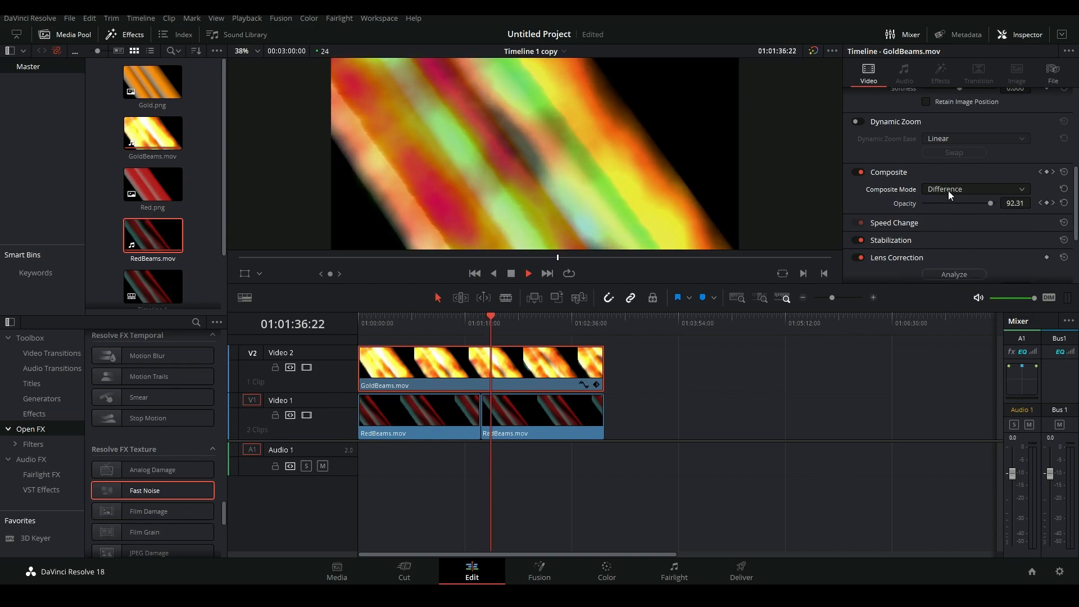
pyautogui.click(948, 190)
pyautogui.click(956, 306)
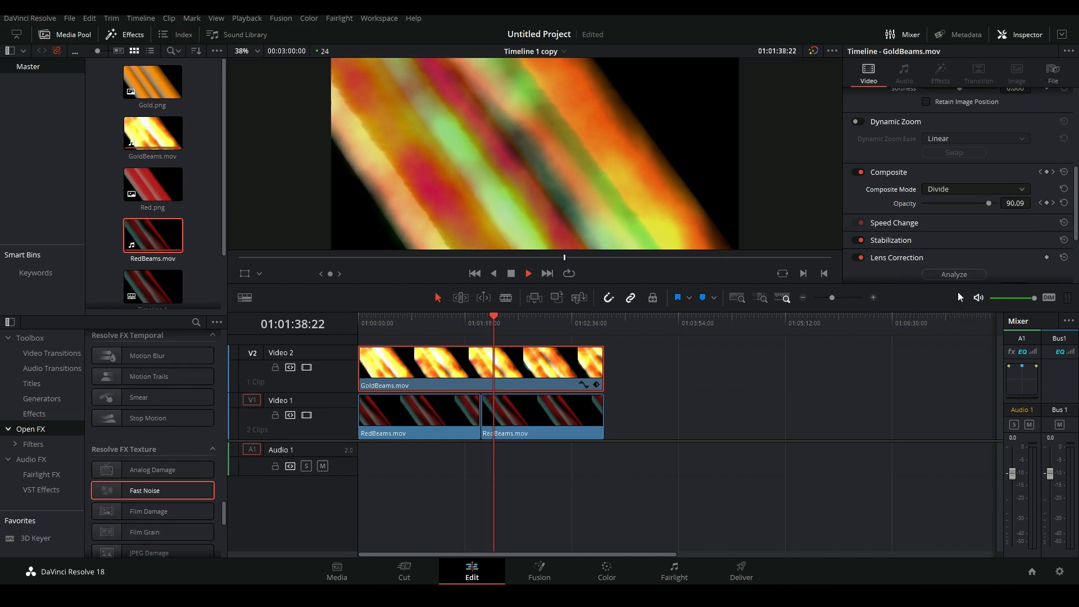
# Step: Try the Hardlight, Softlight and Add composite modes on the GoldBeams.mov clip while playing its second half
pyautogui.click(956, 190)
pyautogui.scroll(-2, 965, 257)
pyautogui.click(946, 281)
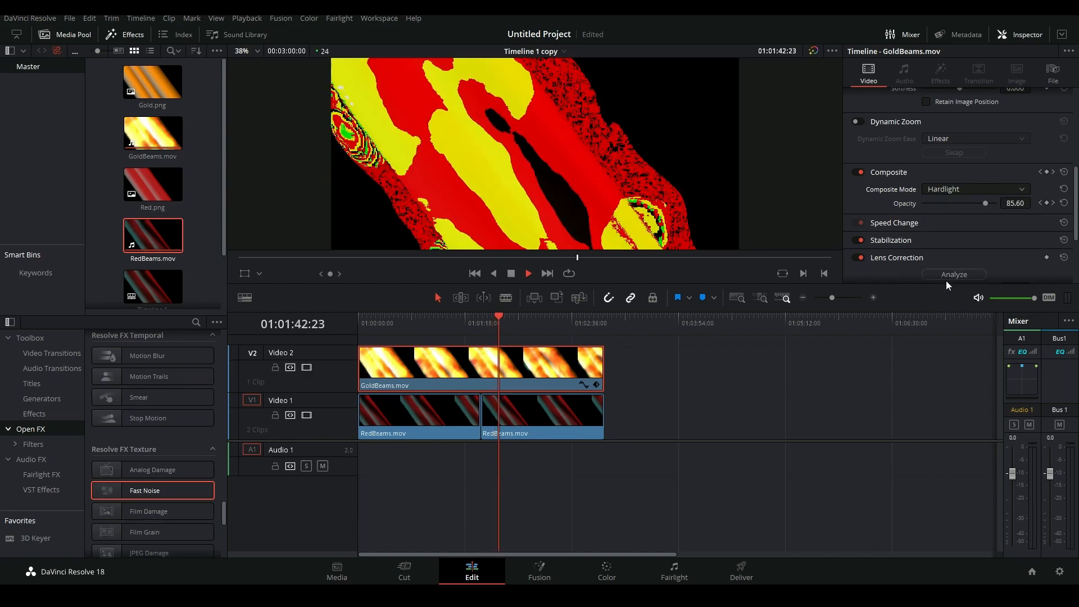
pyautogui.moveTo(501, 327); pyautogui.dragTo(526, 328)
pyautogui.click(949, 190)
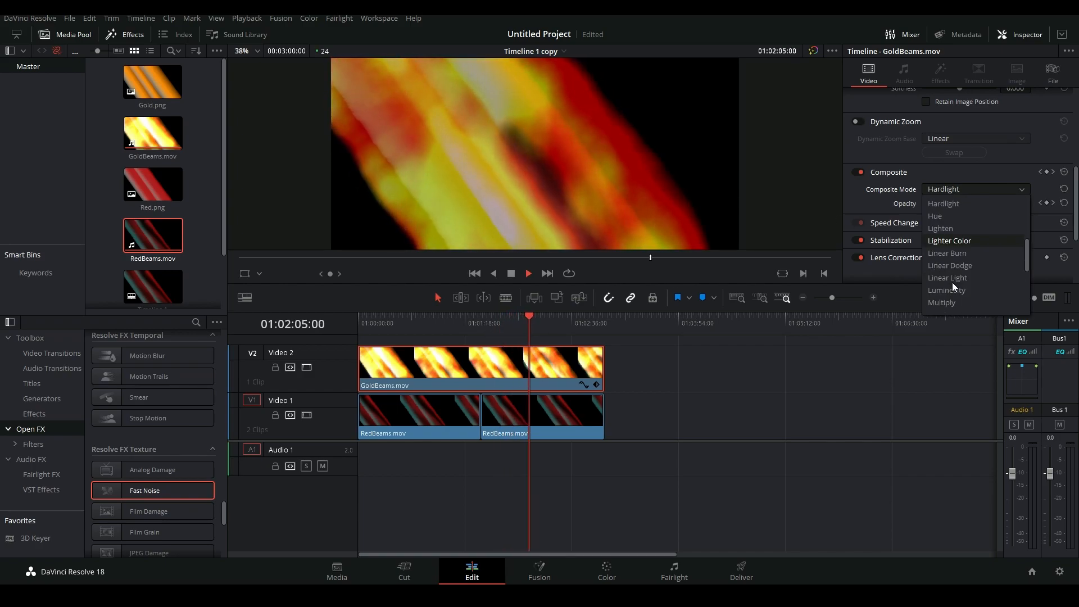
pyautogui.scroll(-1, 970, 270)
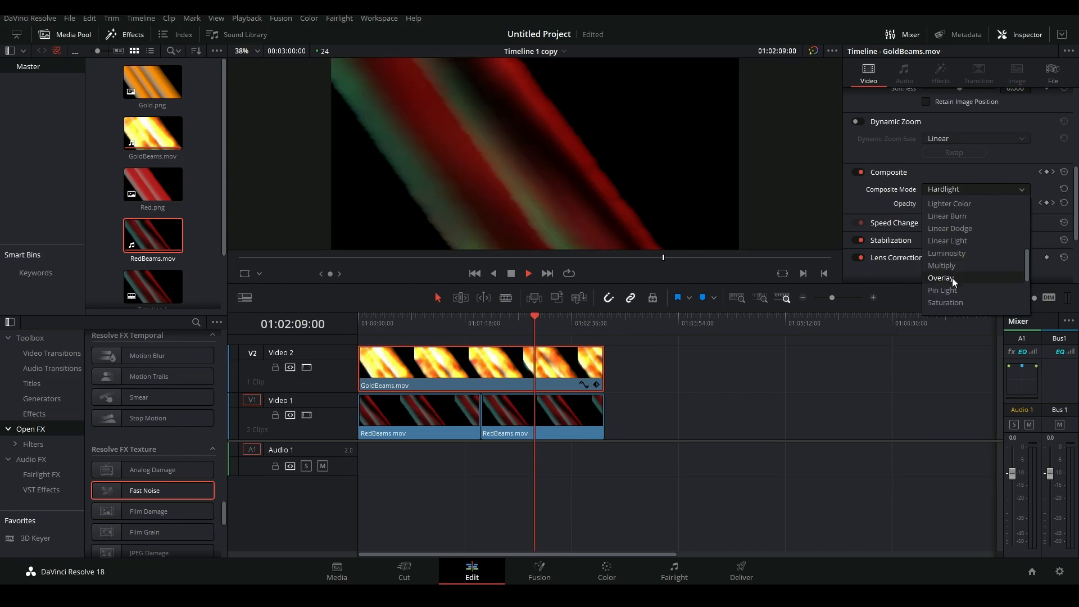
pyautogui.scroll(-1, 951, 281)
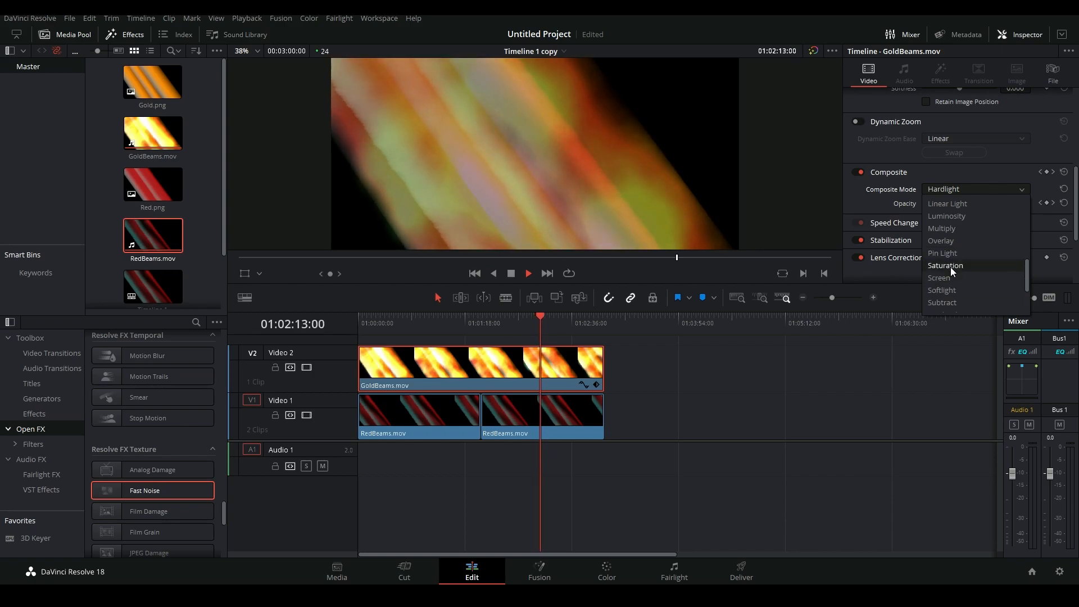
pyautogui.click(949, 288)
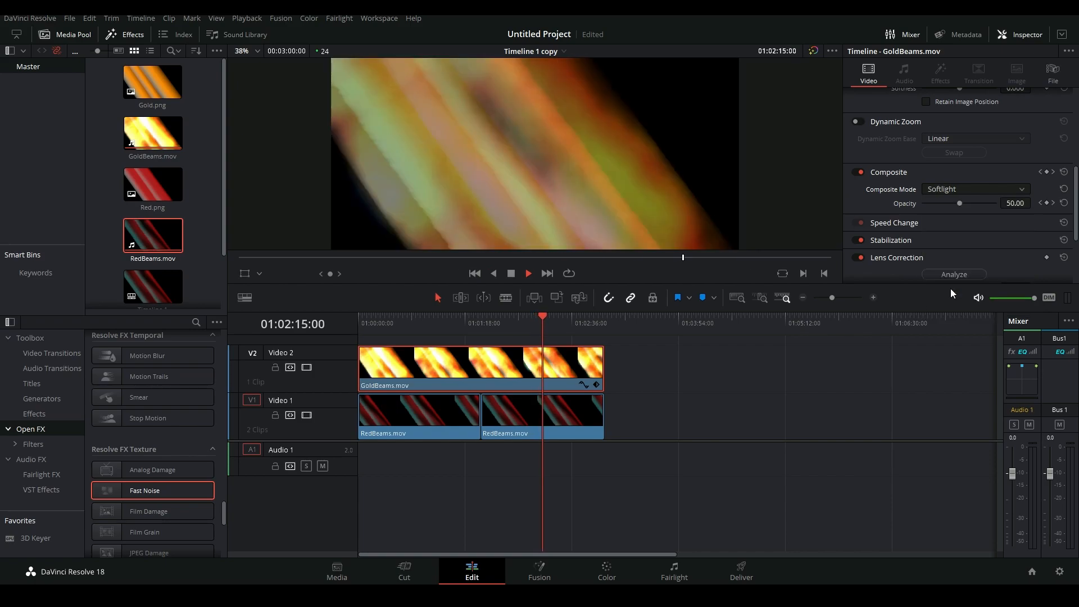
pyautogui.click(941, 189)
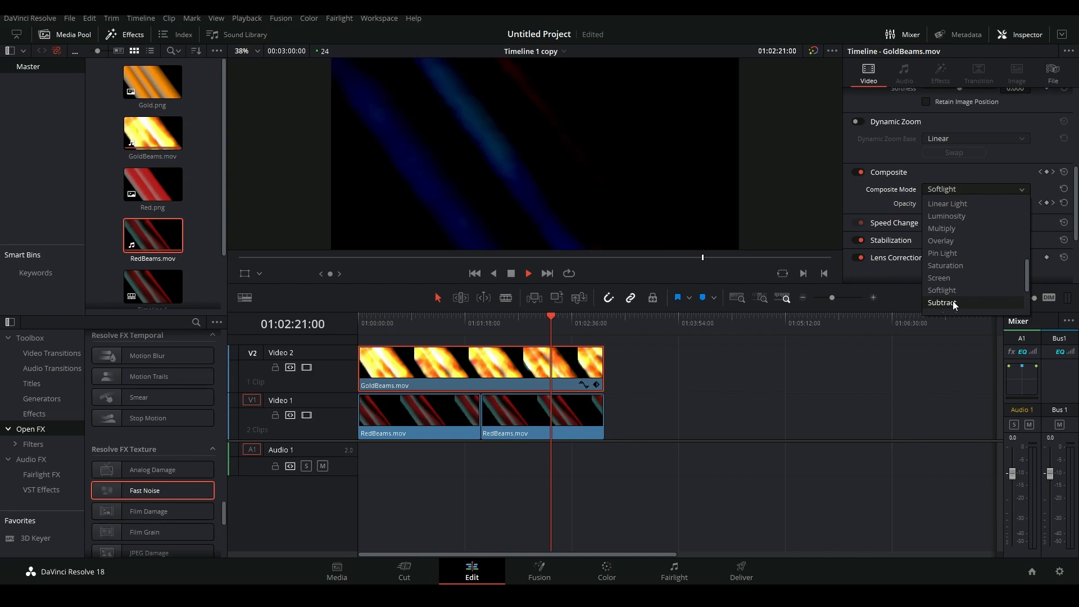
pyautogui.scroll(4, 952, 302)
pyautogui.scroll(2, 949, 225)
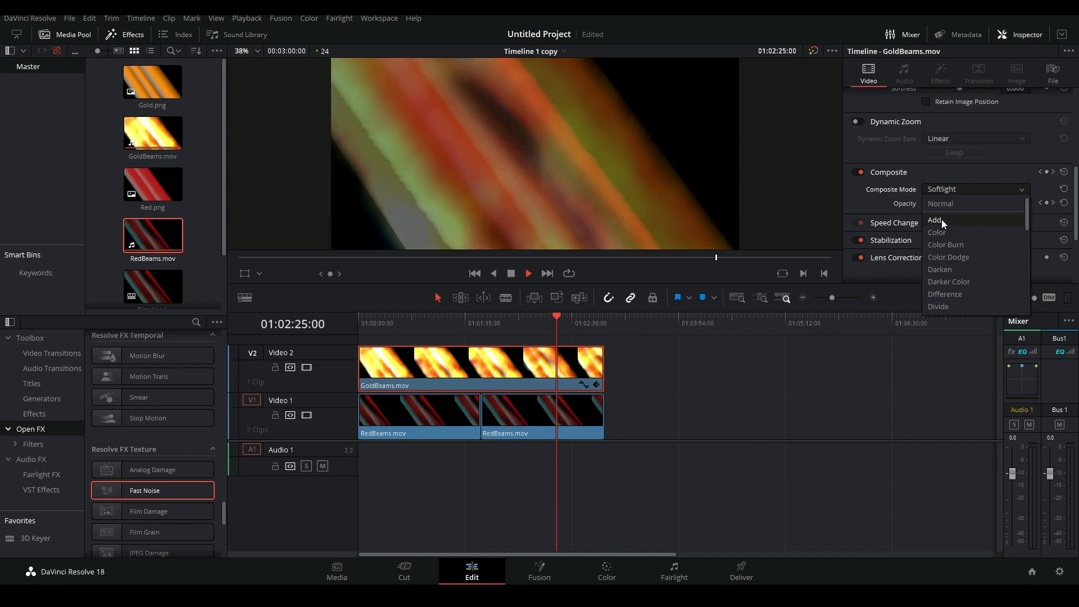
pyautogui.click(942, 220)
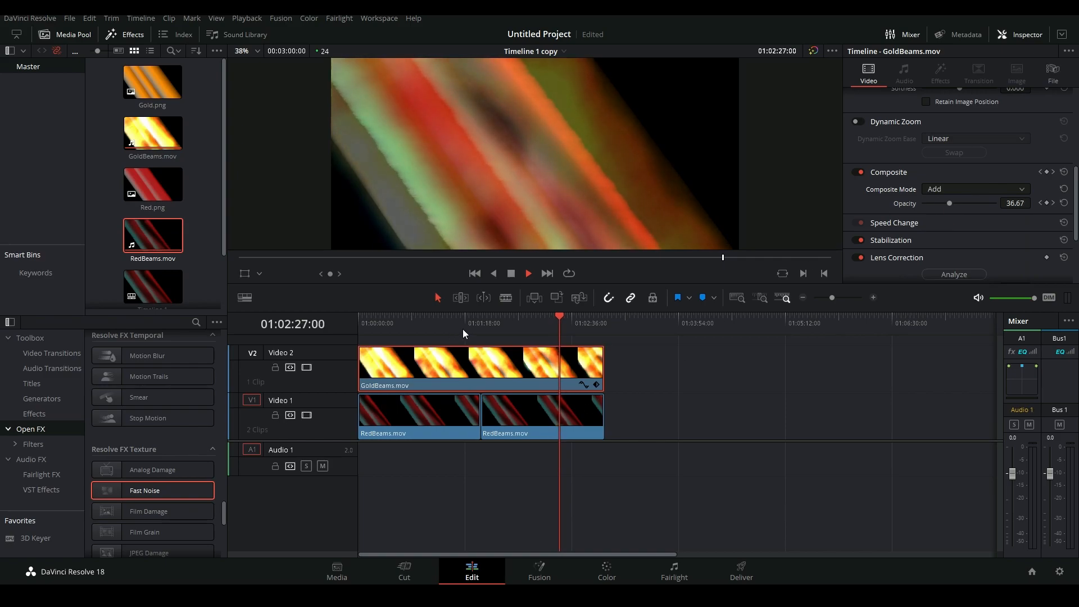
# Step: Set the GoldBeams.mov composite mode to Normal and play the fade from 01:01:30:00
pyautogui.click(480, 330)
pyautogui.click(965, 190)
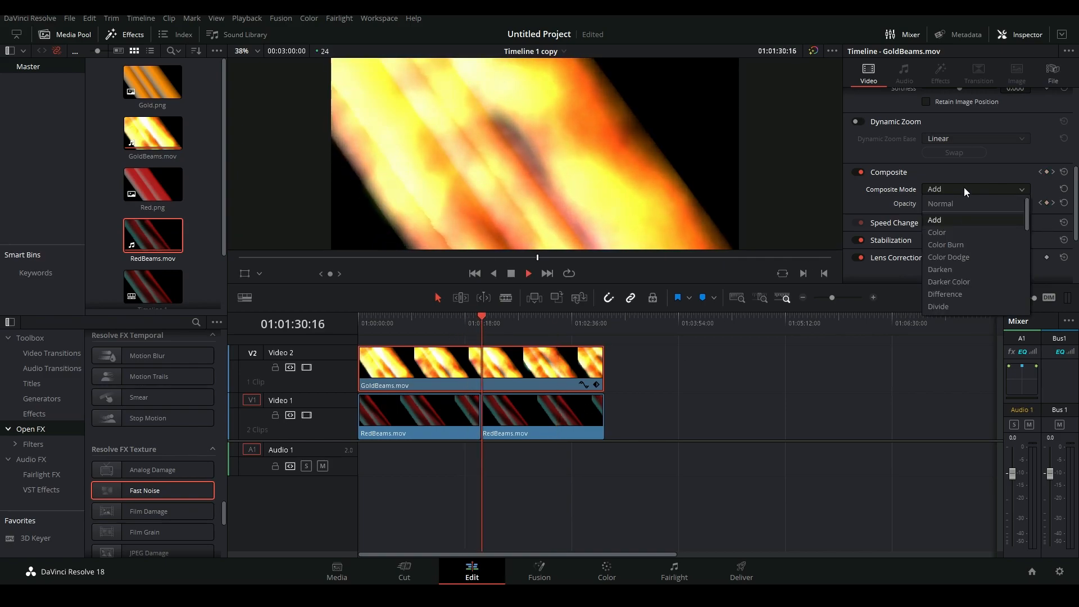
pyautogui.click(941, 204)
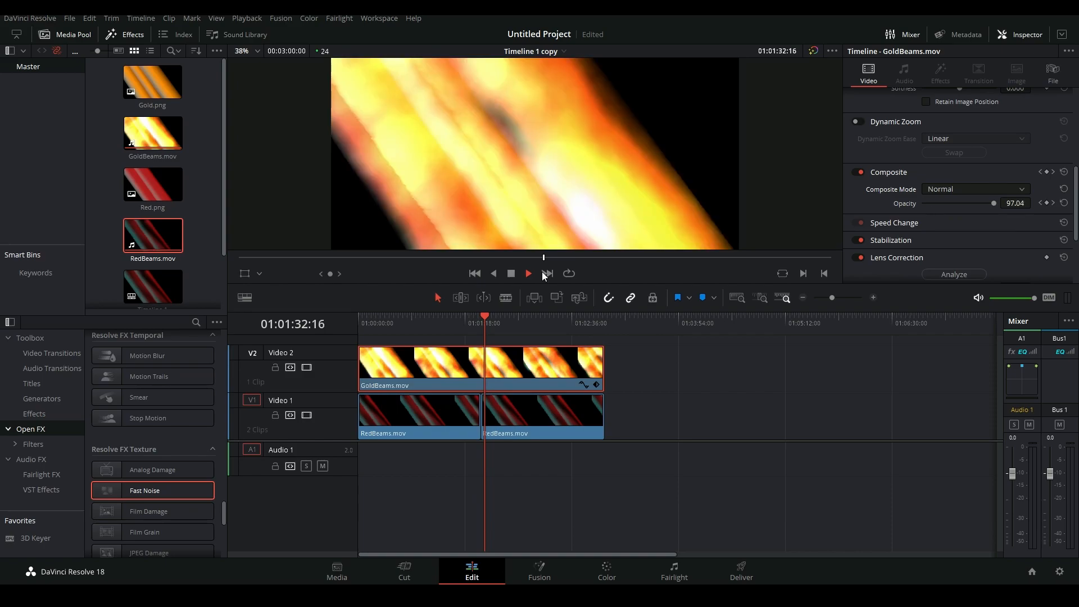
pyautogui.moveTo(475, 330)
pyautogui.mouseDown()
pyautogui.moveTo(427, 322)
pyautogui.moveTo(482, 321)
pyautogui.mouseUp()
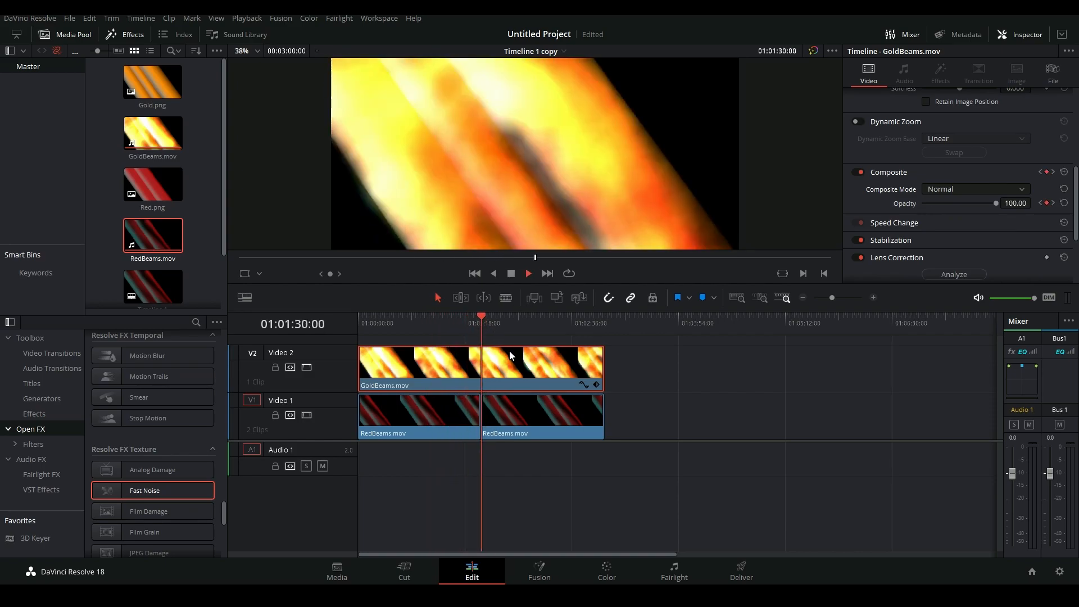
pyautogui.press('space')
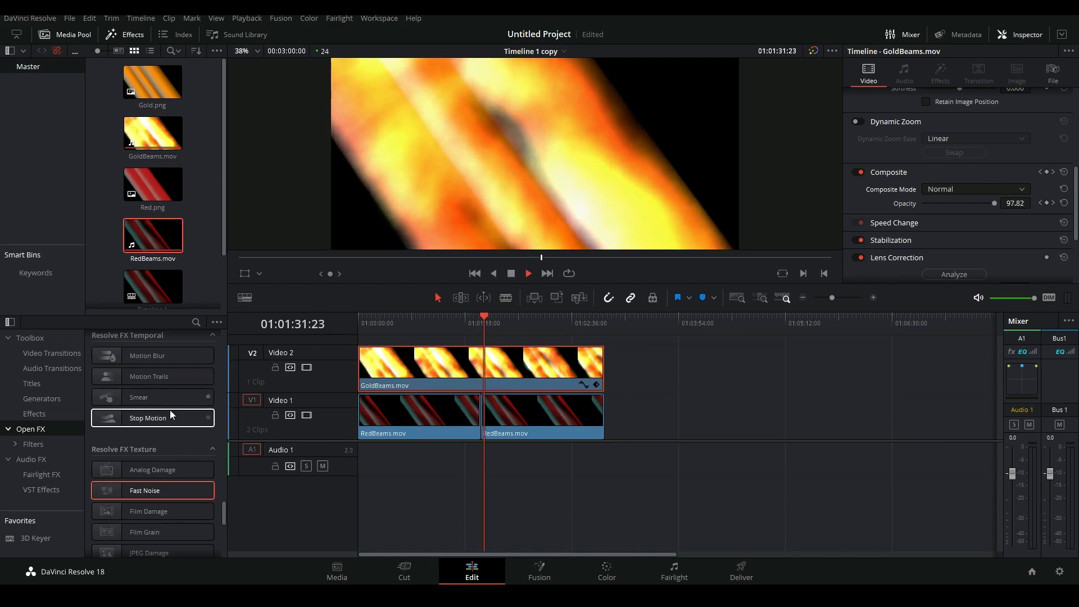
# Step: Apply the Fast Noise texture effect to the GoldBeams.mov clip on Video 2
pyautogui.scroll(-10, 169, 413)
pyautogui.scroll(5, 170, 413)
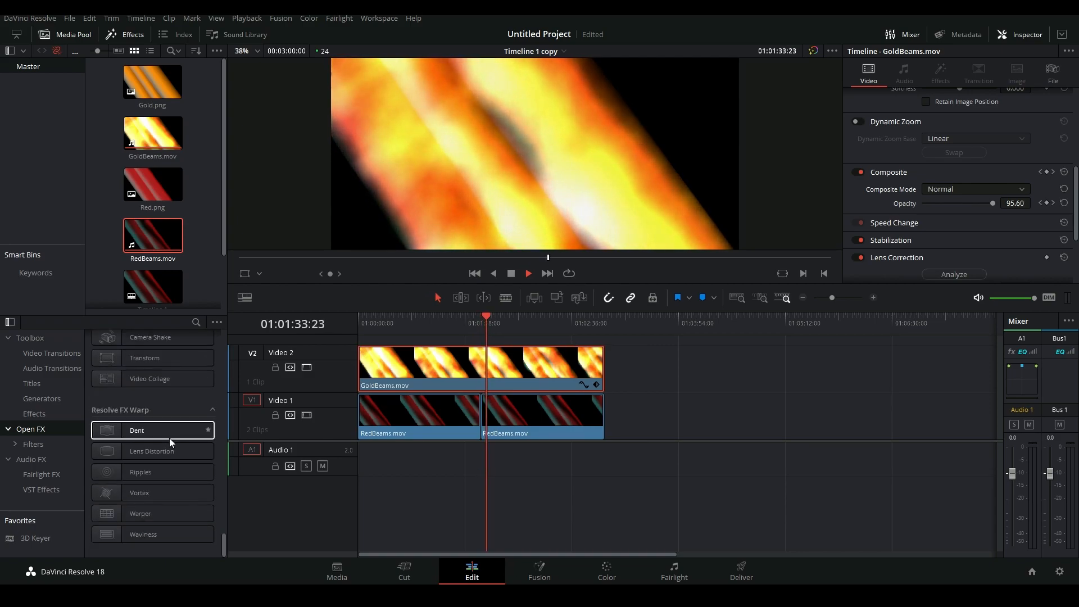
pyautogui.scroll(3, 151, 433)
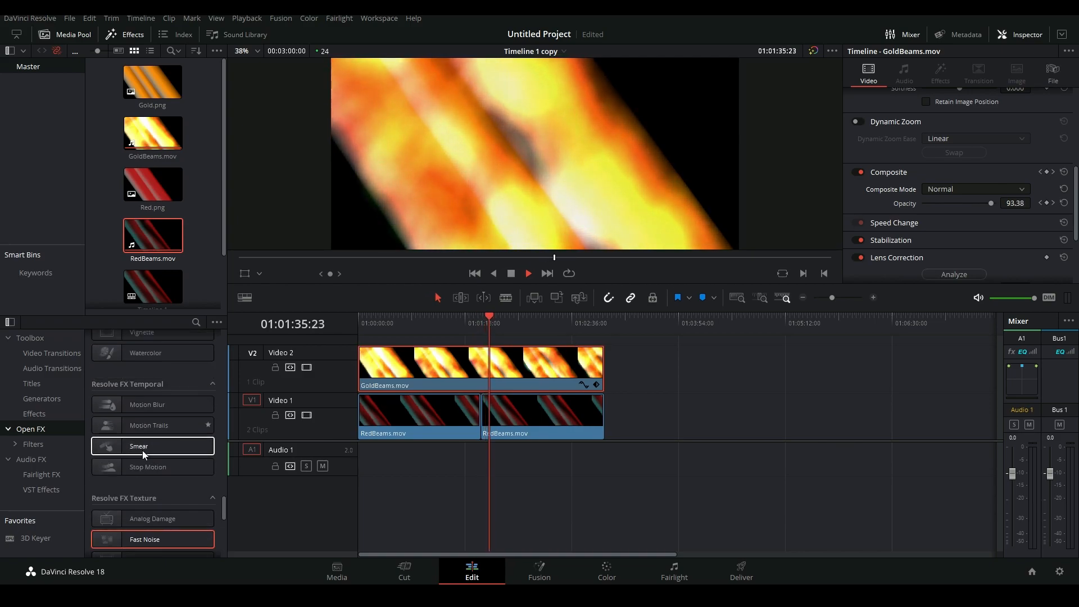
pyautogui.moveTo(143, 541); pyautogui.dragTo(441, 363)
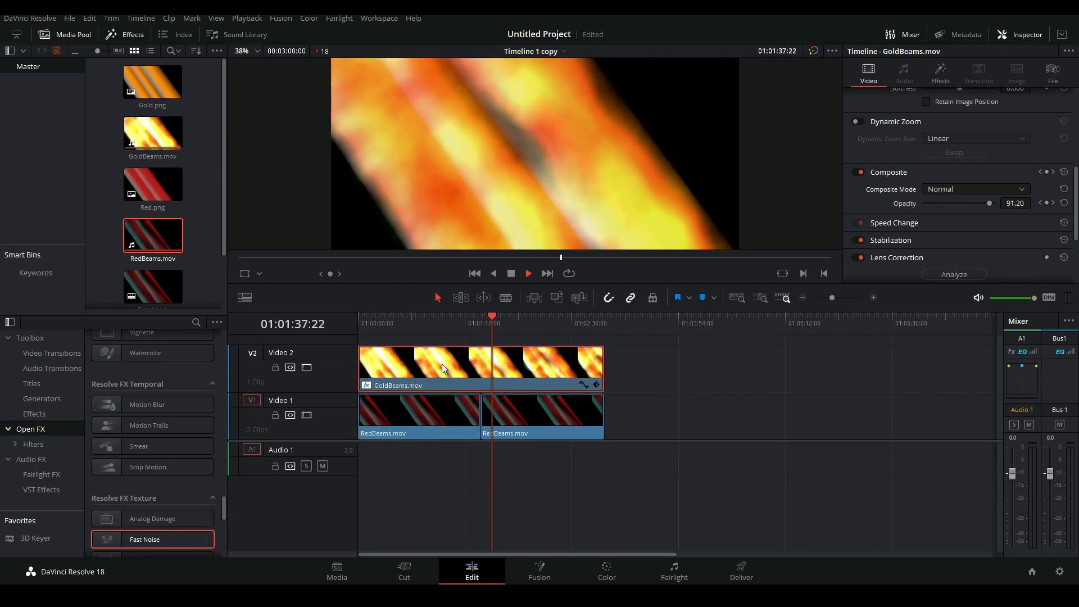
# Step: Try the Smoke, Mist, River and Water Surface presets of Fast Noise and play the timeline from 01:01:30:00
pyautogui.click(940, 72)
pyautogui.click(938, 155)
pyautogui.click(949, 206)
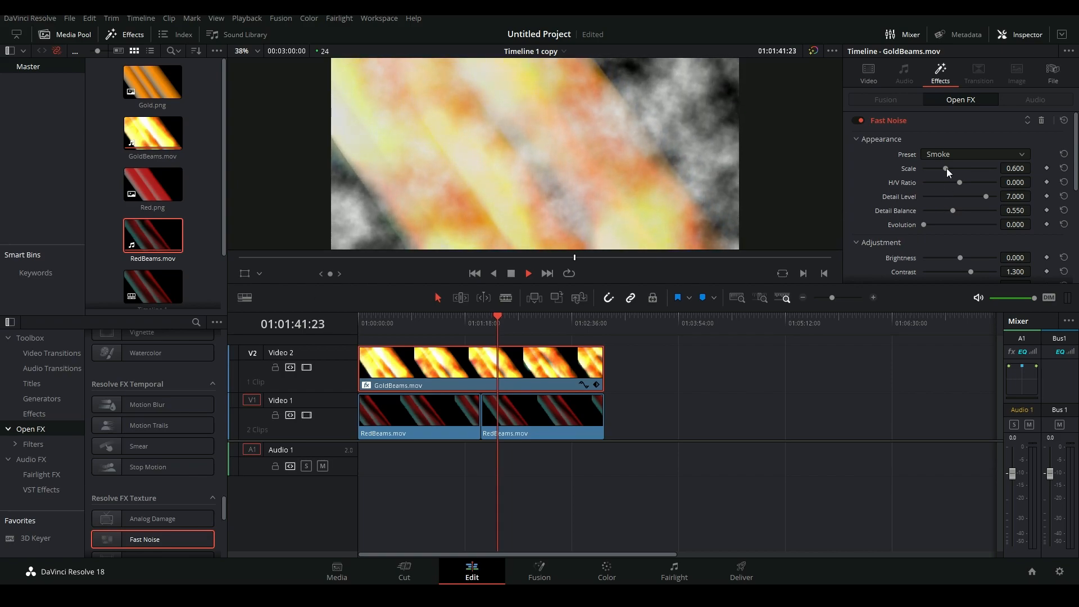
pyautogui.click(946, 153)
pyautogui.click(942, 197)
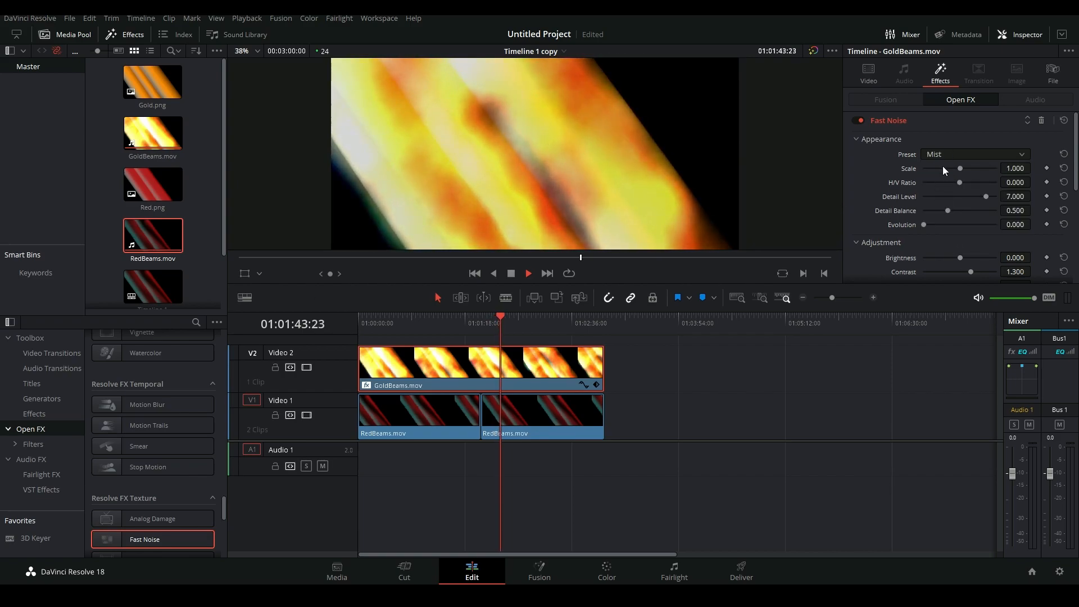
pyautogui.click(948, 153)
pyautogui.click(944, 204)
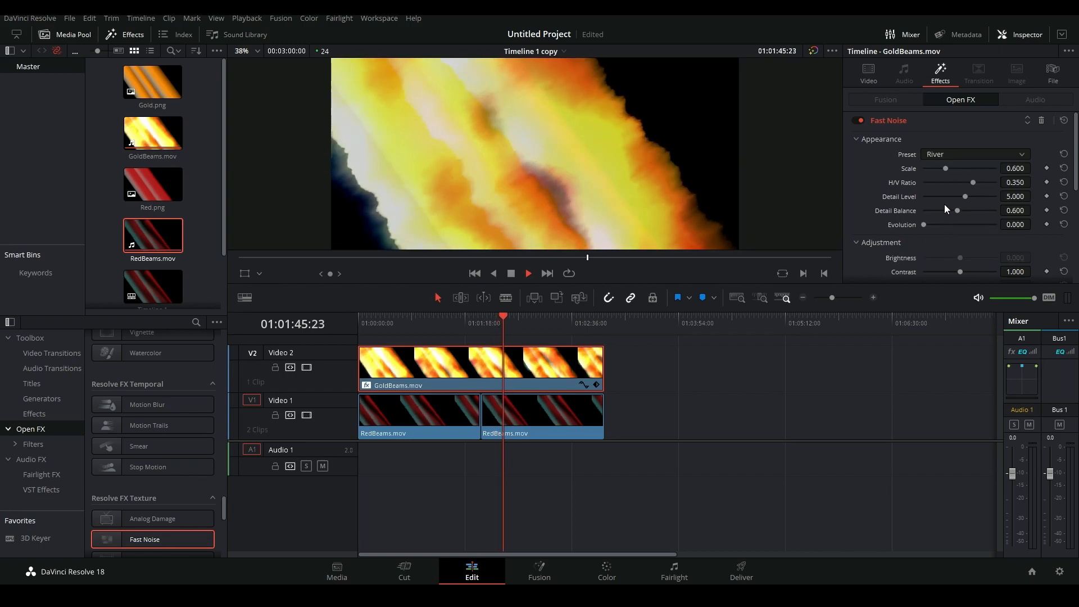
pyautogui.click(945, 156)
pyautogui.click(942, 215)
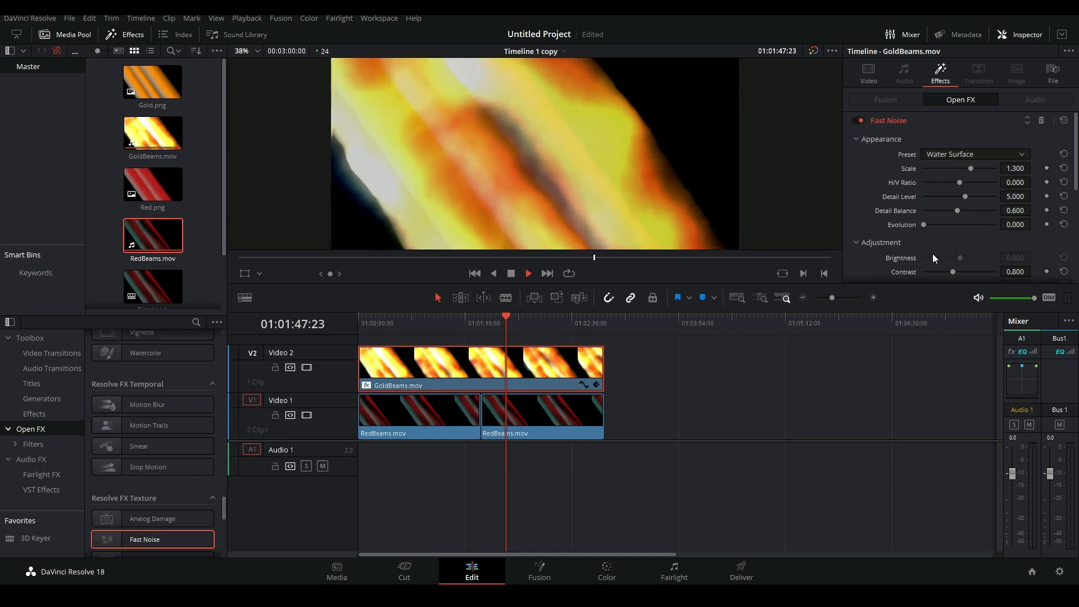
pyautogui.moveTo(472, 330)
pyautogui.mouseDown()
pyautogui.moveTo(421, 332)
pyautogui.moveTo(473, 334)
pyautogui.mouseUp()
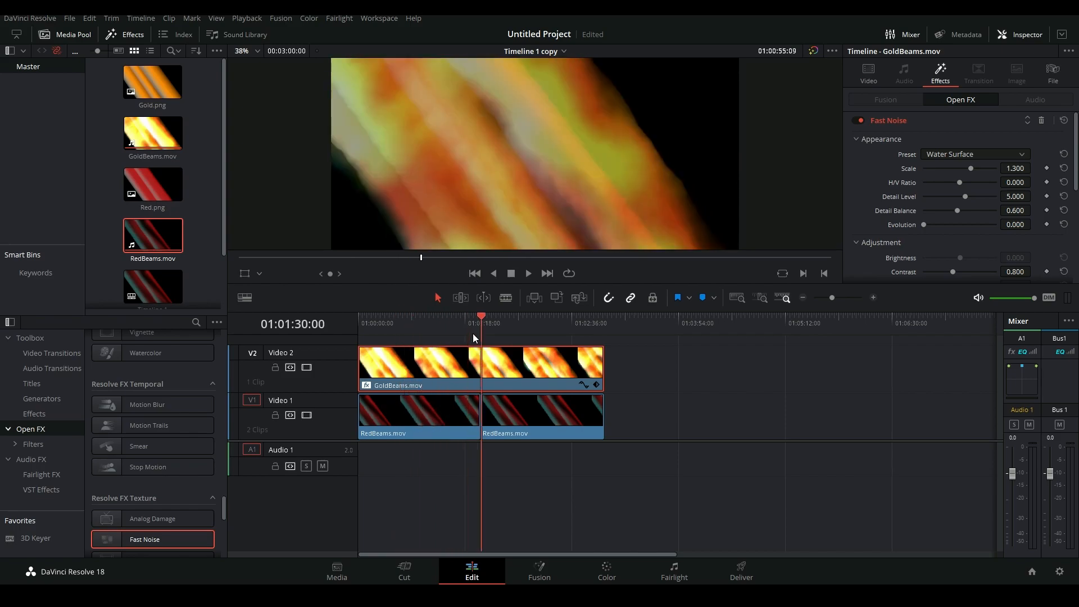
pyautogui.press('space')
# Step: Set the Fast Noise preset to Mist and look through its adjustment and output settings
pyautogui.click(958, 140)
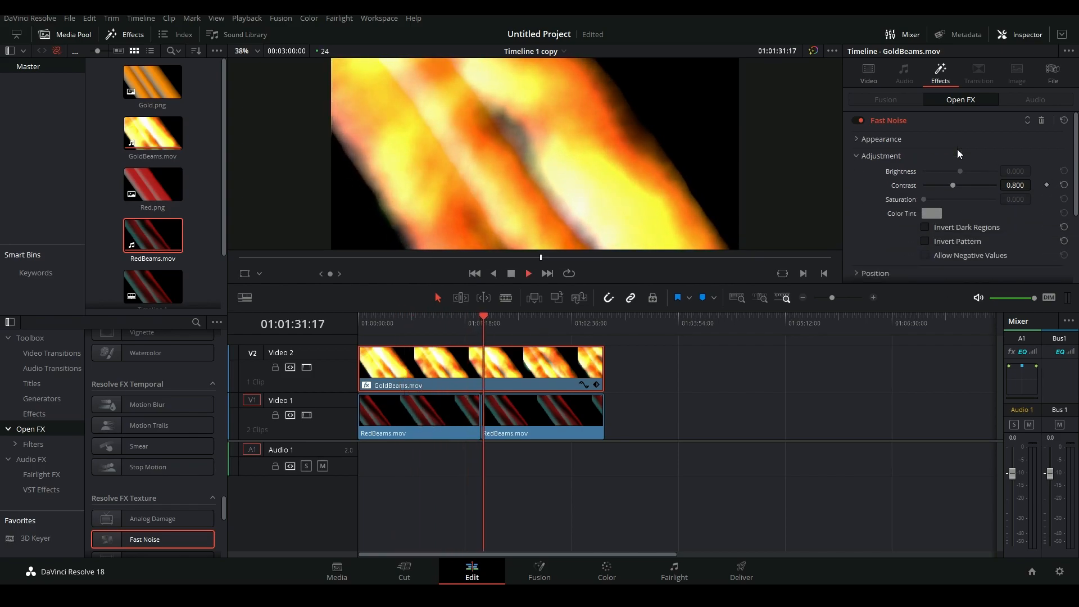
pyautogui.click(957, 142)
pyautogui.click(954, 157)
pyautogui.click(945, 194)
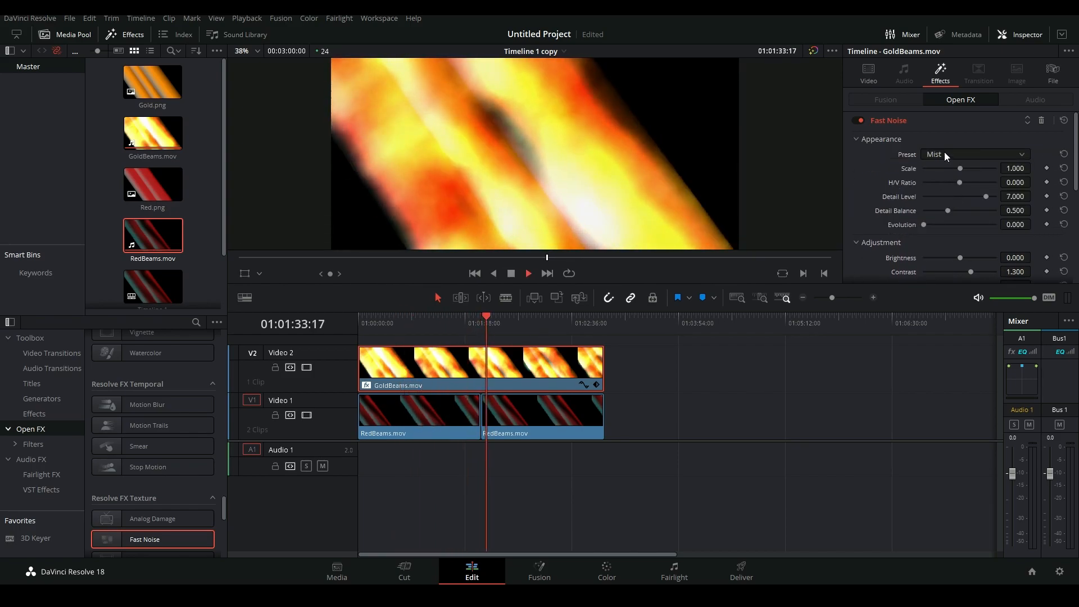
pyautogui.click(942, 141)
pyautogui.scroll(-3, 916, 226)
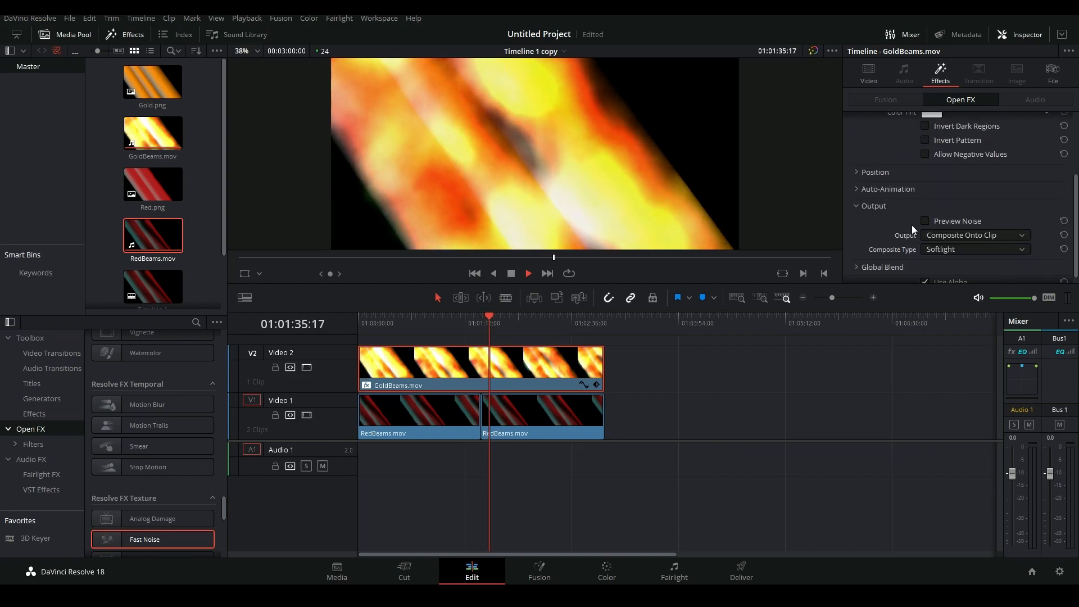
pyautogui.scroll(3, 908, 131)
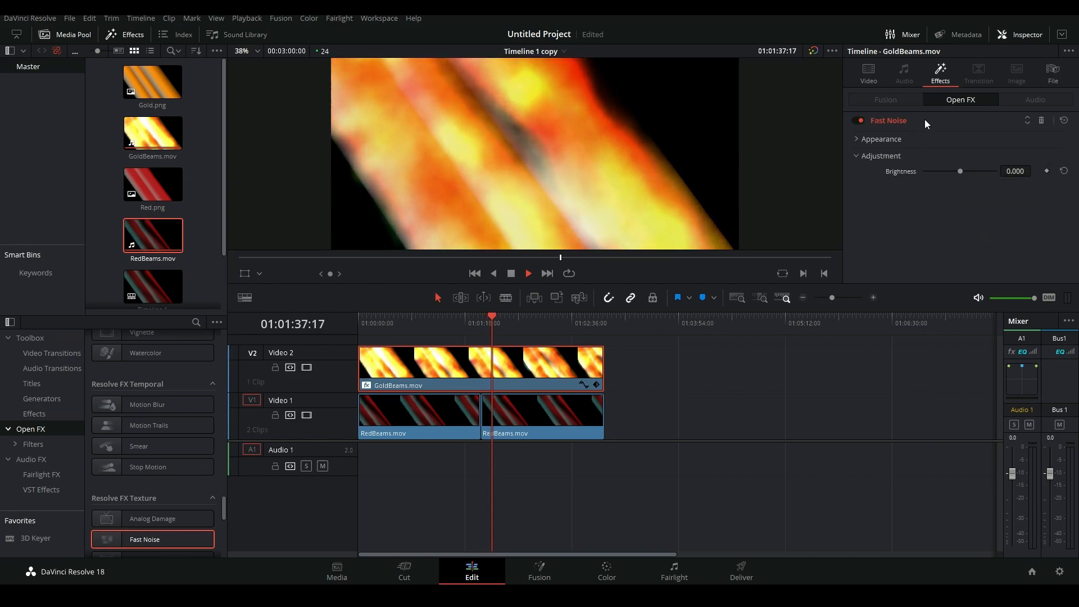
# Step: Add the Light Rays effect to the GoldBeams.mov clip below Fast Noise and expand its settings
pyautogui.click(924, 119)
pyautogui.scroll(5, 160, 477)
pyautogui.scroll(8, 157, 477)
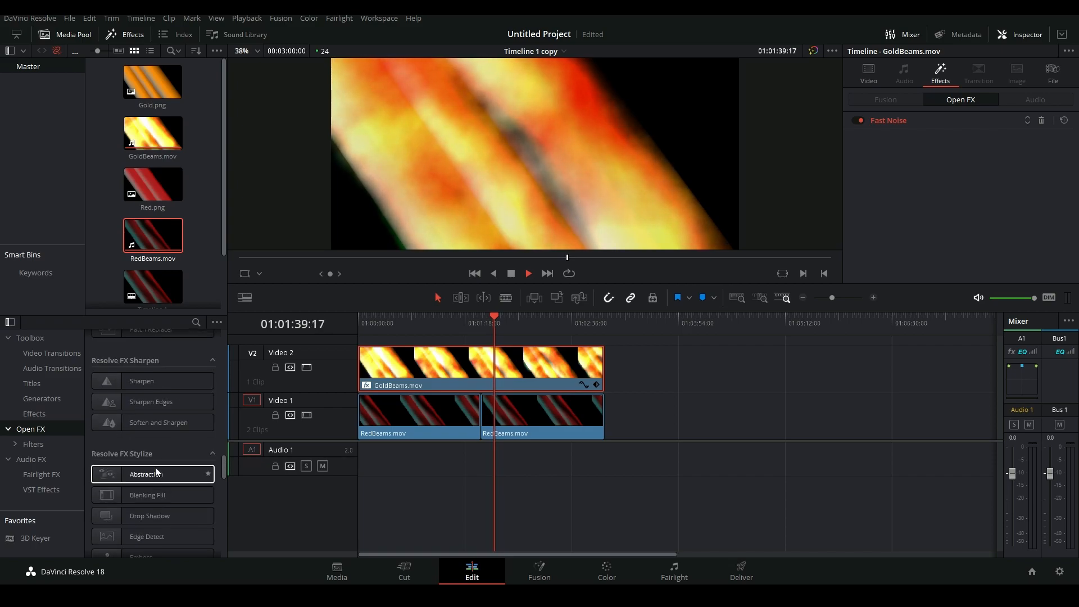
pyautogui.moveTo(157, 409); pyautogui.dragTo(959, 178)
pyautogui.click(916, 139)
pyautogui.click(920, 118)
pyautogui.click(898, 138)
# Step: Try Edges as the Light Rays source with Light Rays Alone as output, playing the fade before and after its start
pyautogui.click(957, 168)
pyautogui.click(949, 194)
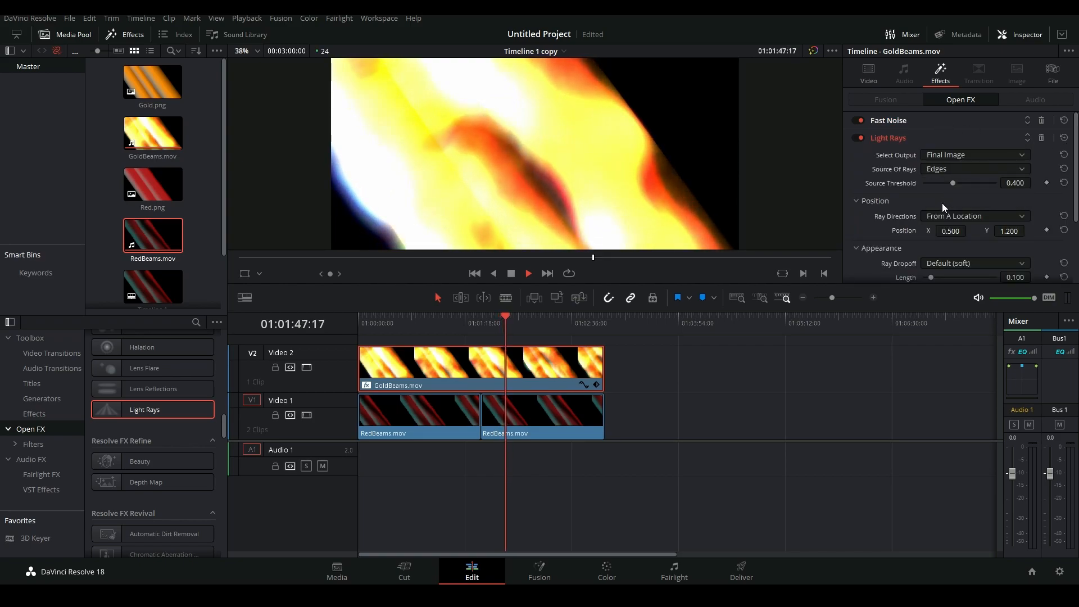
pyautogui.click(470, 323)
pyautogui.moveTo(470, 322); pyautogui.dragTo(418, 328)
pyautogui.press('space')
pyautogui.click(951, 155)
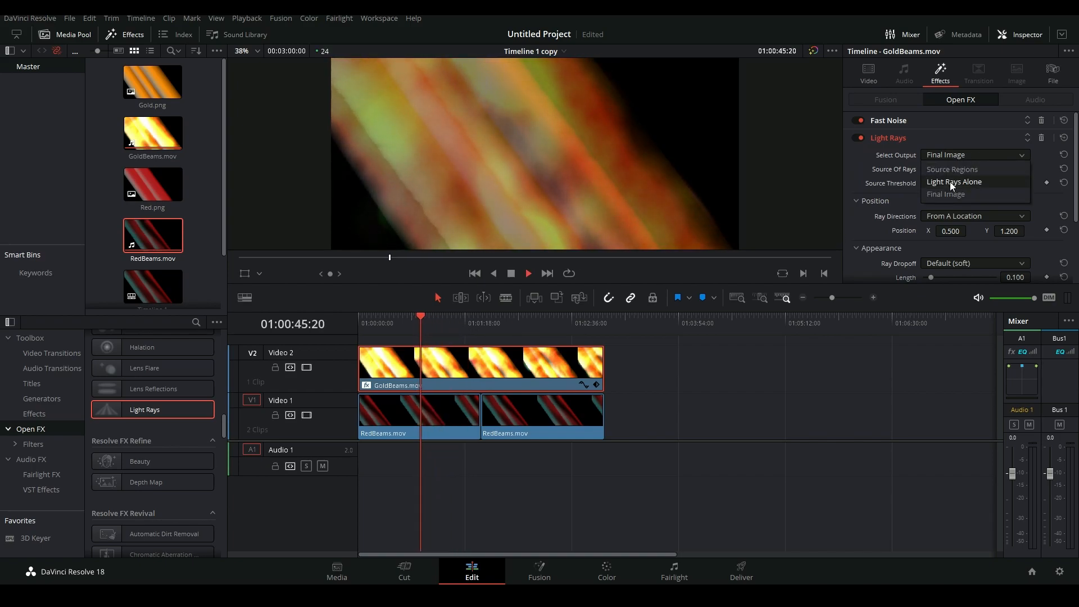
pyautogui.click(950, 181)
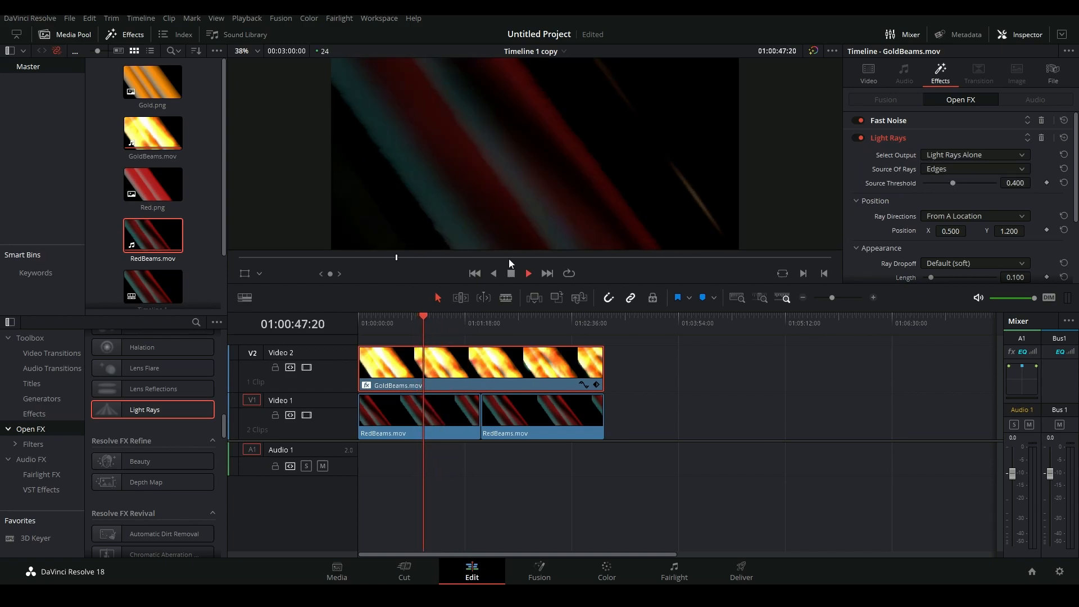
pyautogui.moveTo(454, 322); pyautogui.dragTo(479, 324)
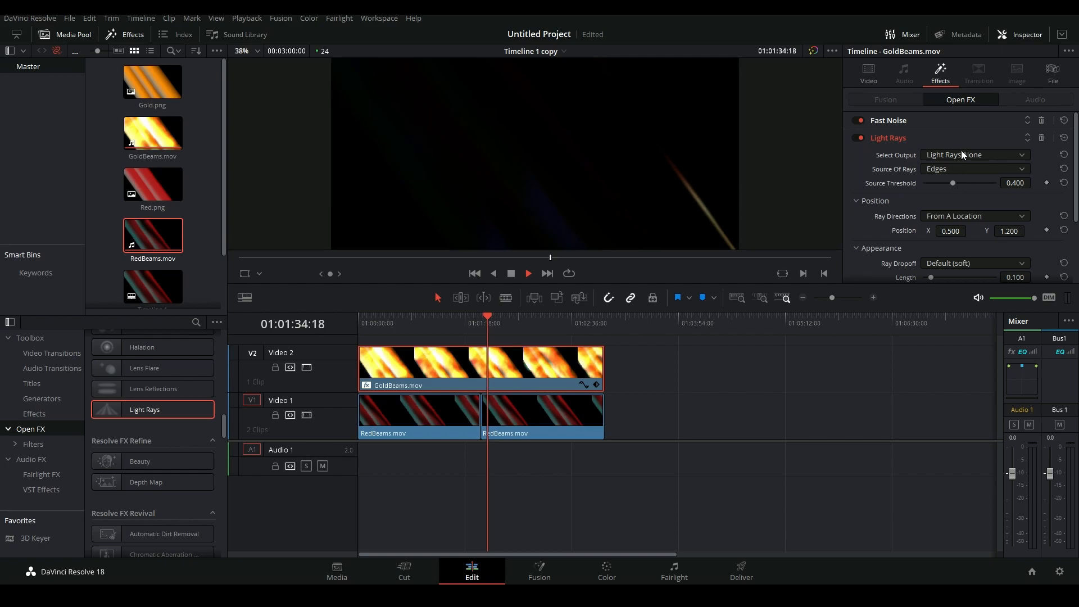
# Step: Set the Light Rays source to Bright Regions, compare the Light Rays Alone output, and choose Source Regions as output
pyautogui.click(941, 171)
pyautogui.click(942, 184)
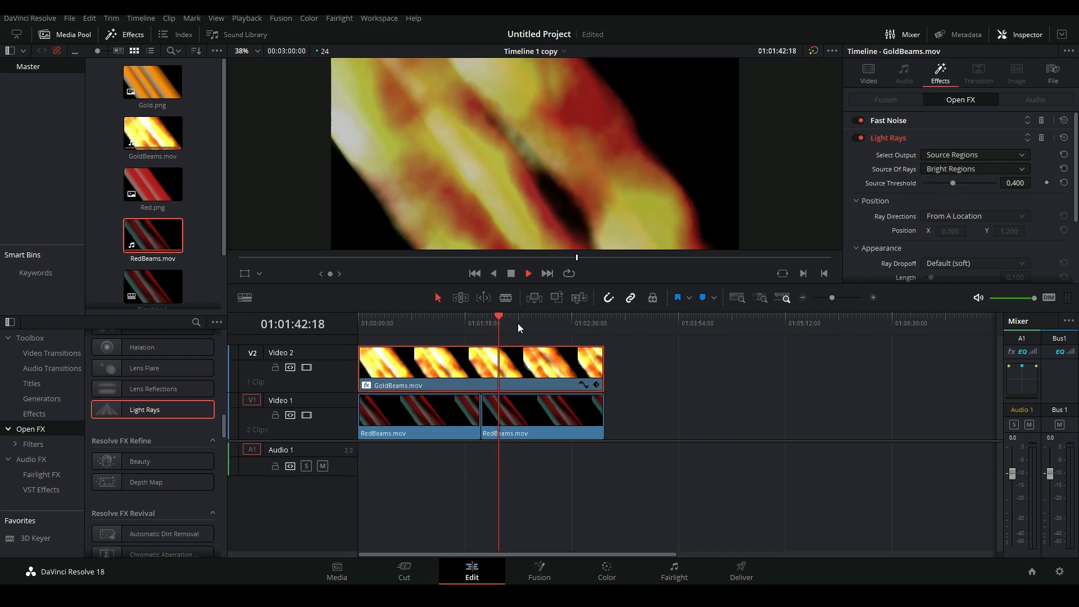
pyautogui.click(959, 160)
pyautogui.click(955, 184)
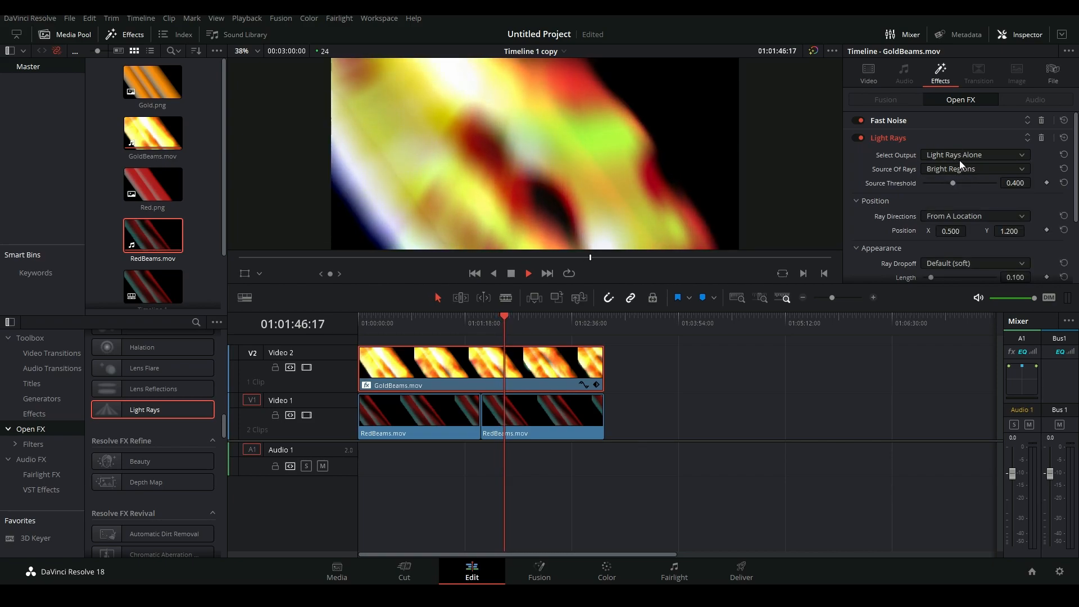
pyautogui.click(961, 156)
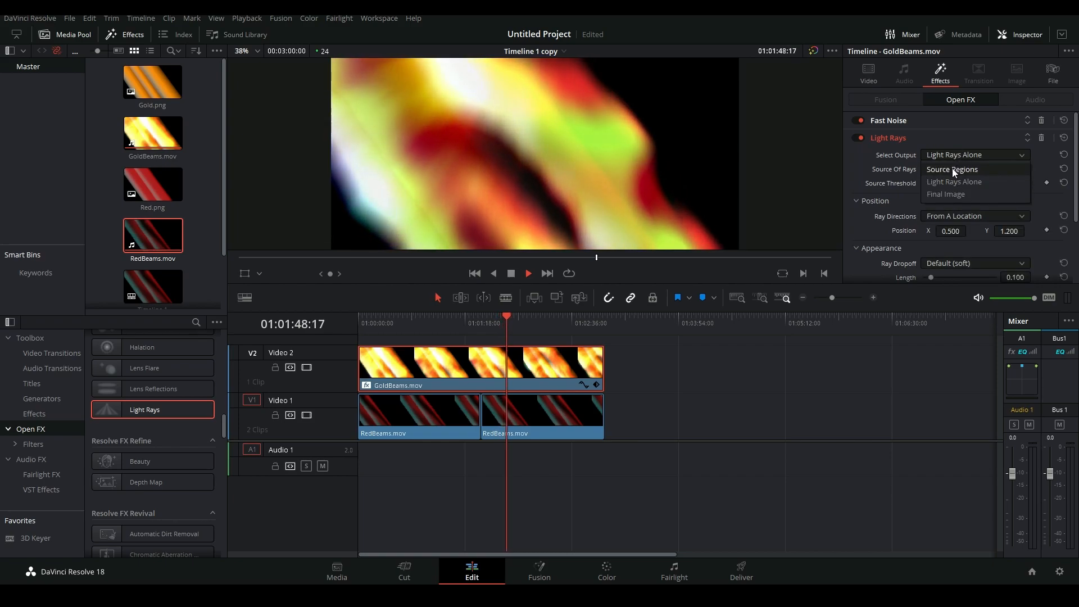
pyautogui.click(951, 168)
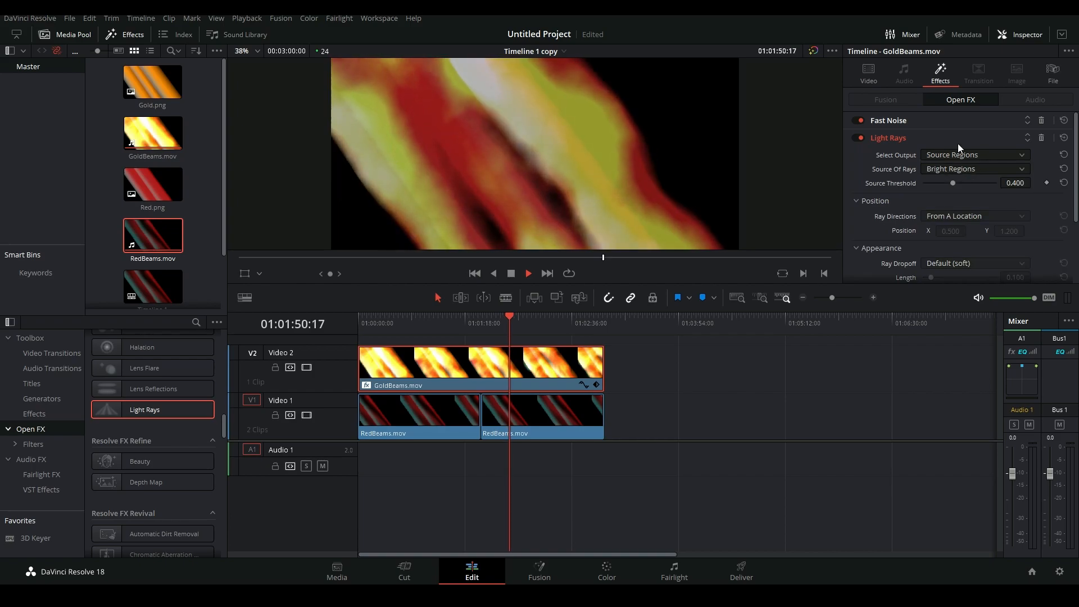
# Step: Play the blend from about 01:00:28 and select the first RedBeams.mov clip on Video 1
pyautogui.click(411, 331)
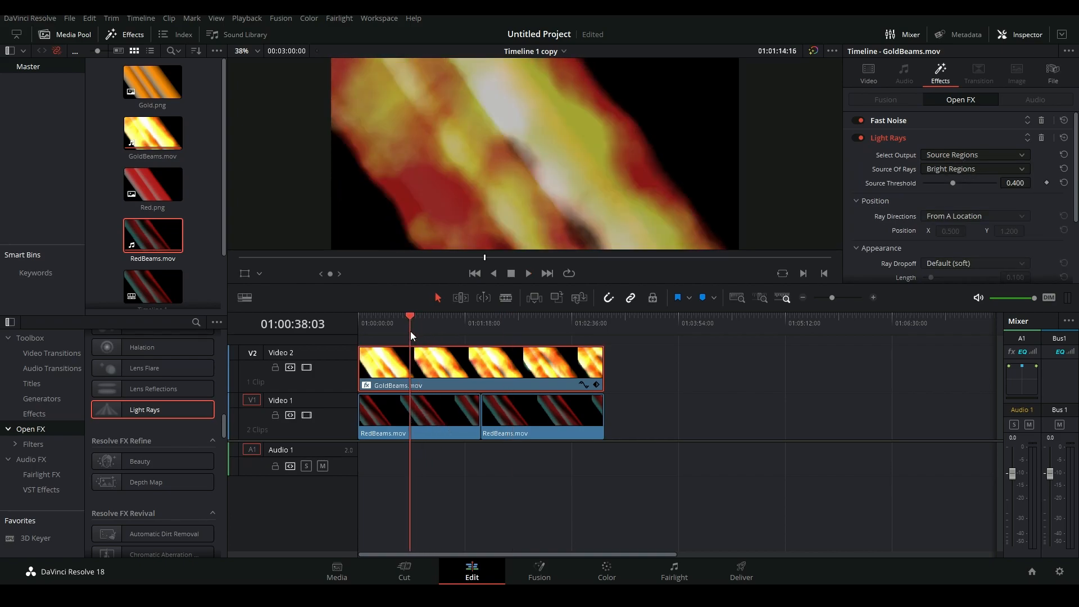
pyautogui.moveTo(410, 328); pyautogui.dragTo(396, 330)
pyautogui.click(429, 430)
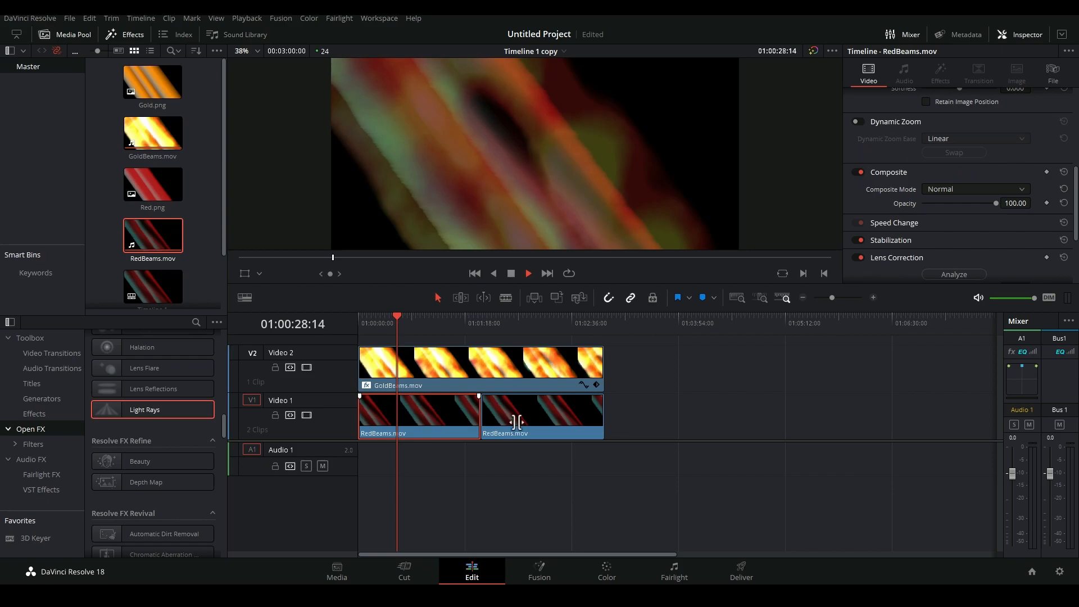
# Step: Play the GoldBeams.mov fade over the red beams from about 01:01:30 and 01:02:02, and check the end of the timeline
pyautogui.moveTo(161, 410); pyautogui.dragTo(437, 414)
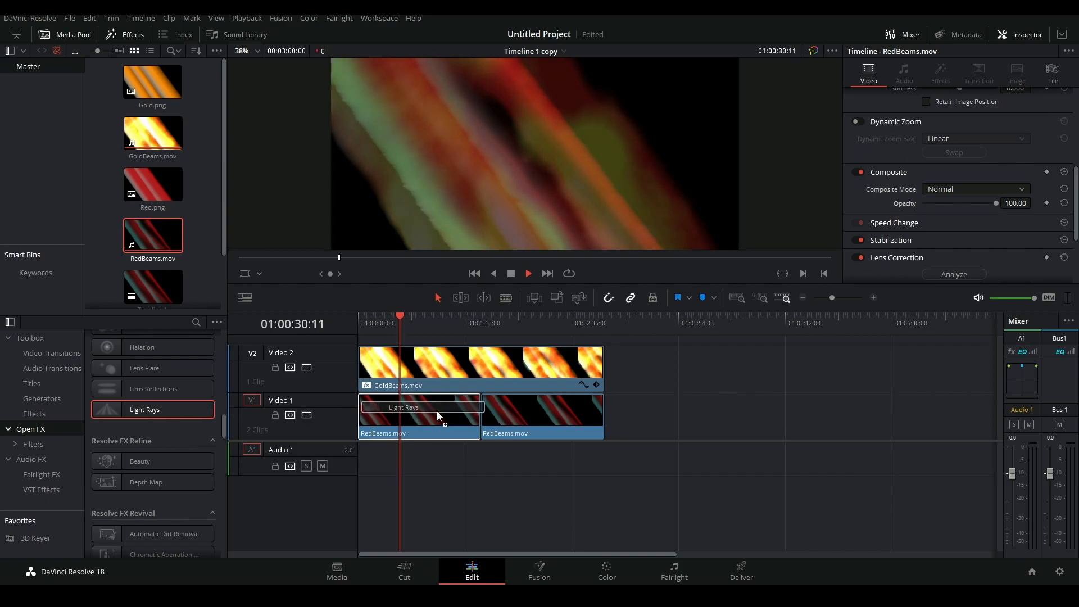
pyautogui.moveTo(437, 410); pyautogui.dragTo(265, 387)
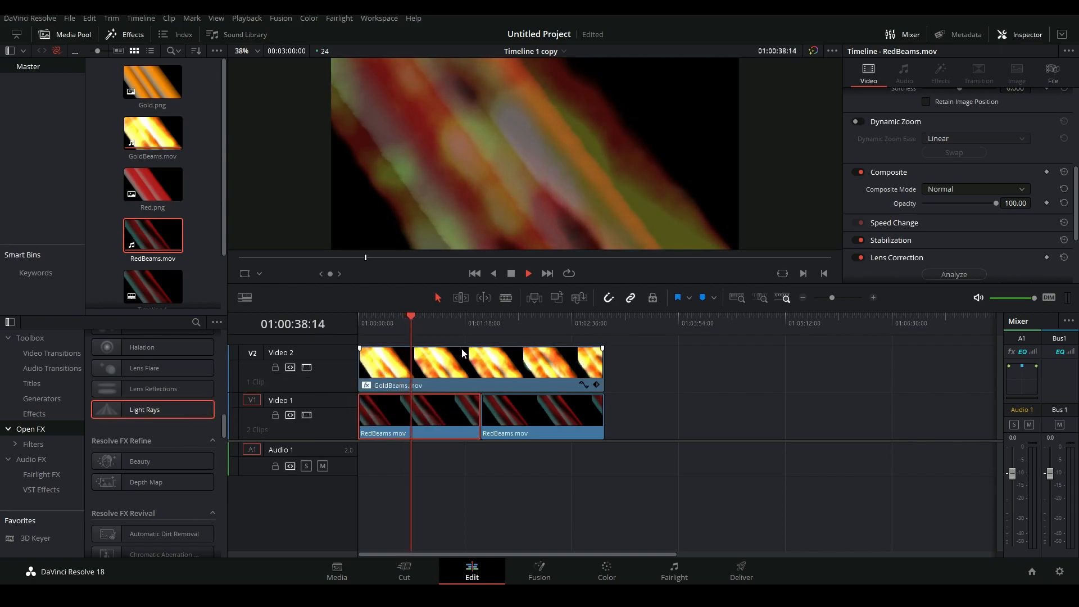
pyautogui.moveTo(449, 325); pyautogui.dragTo(486, 329)
pyautogui.press('space')
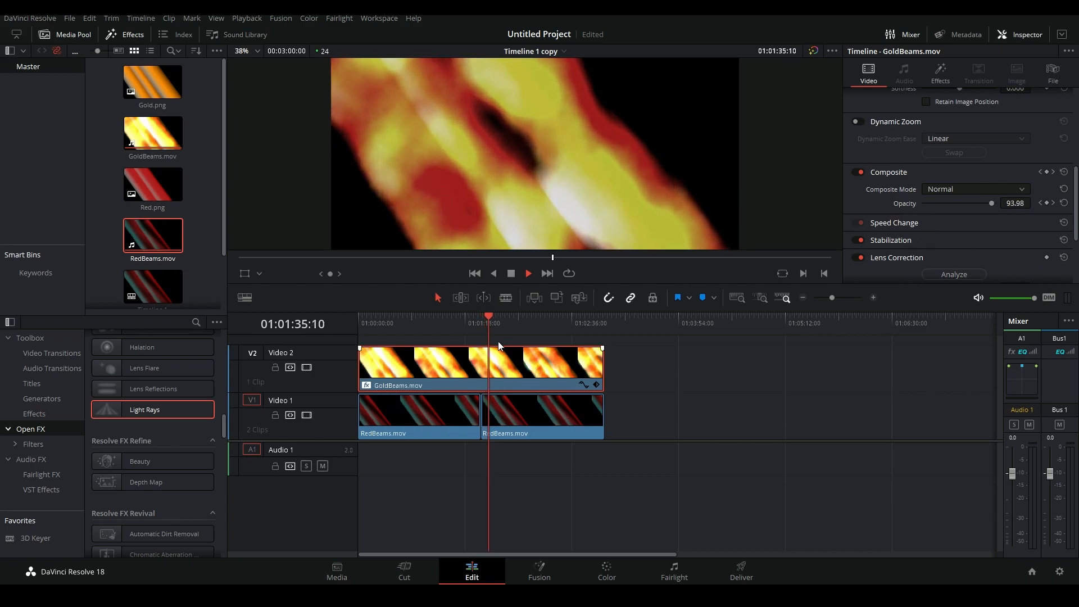
pyautogui.moveTo(487, 328); pyautogui.dragTo(525, 324)
pyautogui.press('space')
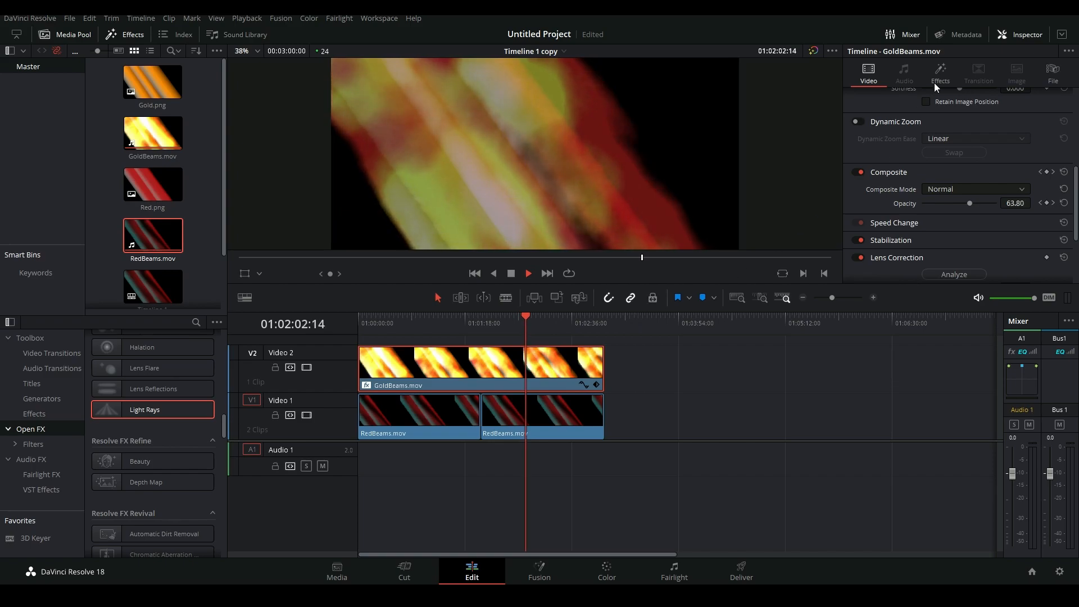
pyautogui.moveTo(535, 323); pyautogui.dragTo(616, 325)
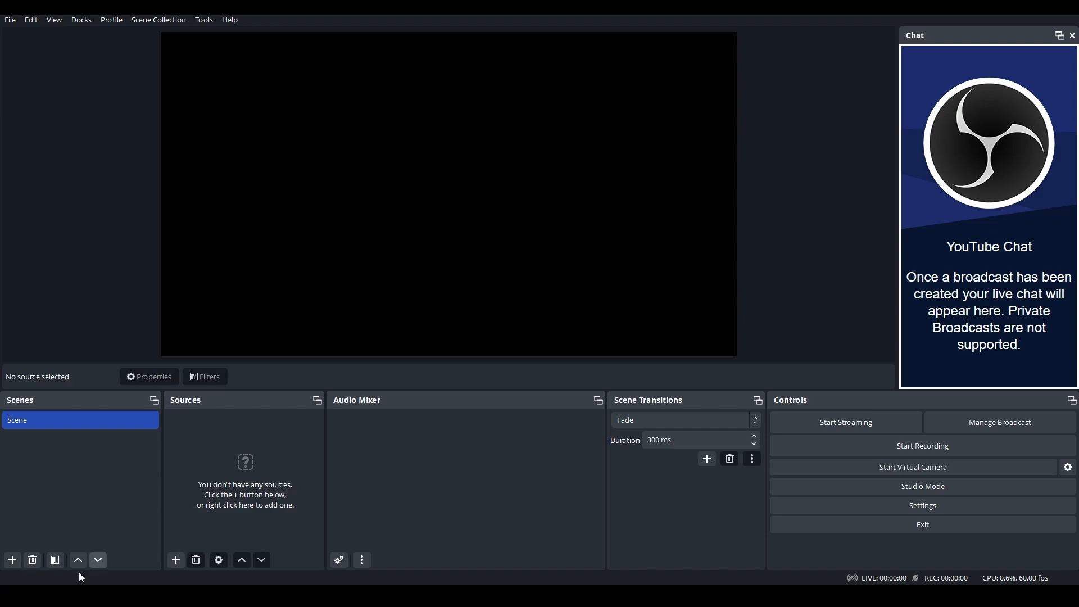
# Step: In OBS Studio, add HotPipes.mov from the Public Streaming Assets folder as a source in the scene
pyautogui.click(69, 595)
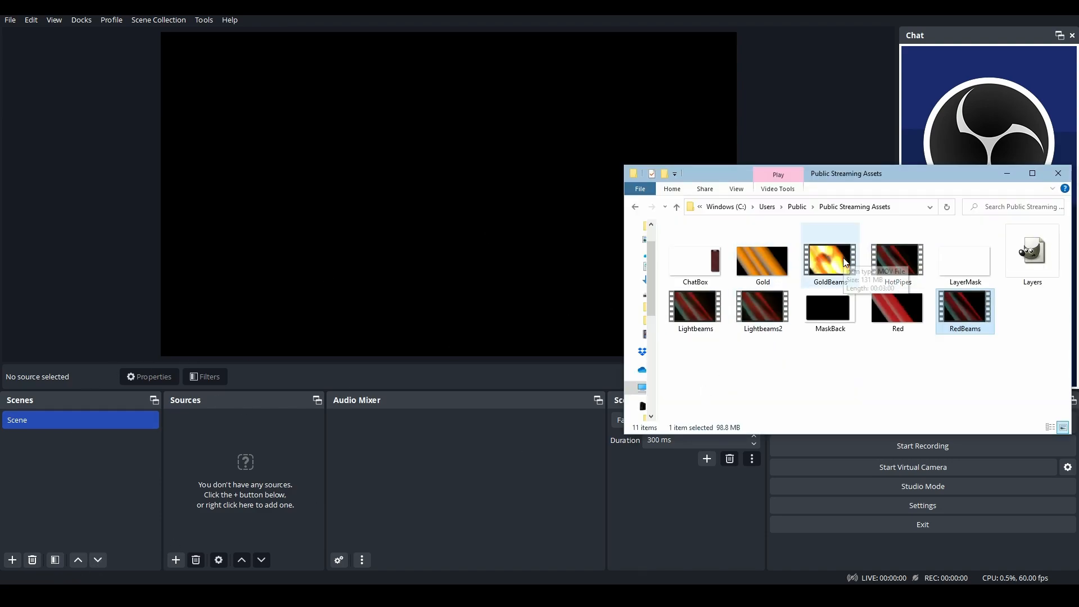
pyautogui.moveTo(842, 261); pyautogui.dragTo(256, 464)
pyautogui.click(292, 457)
pyautogui.click(232, 419)
# Step: Enable looping for the HotPipes.mov source, and play it across its loop point and into the gold blend
pyautogui.rightClick(235, 466)
pyautogui.click(253, 454)
pyautogui.click(426, 336)
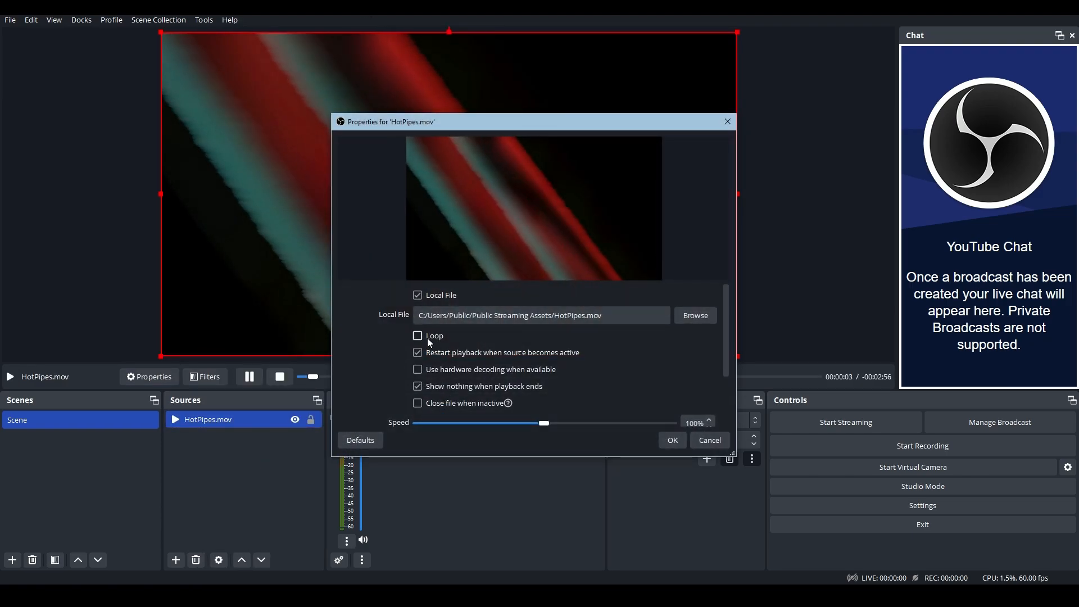
pyautogui.click(671, 441)
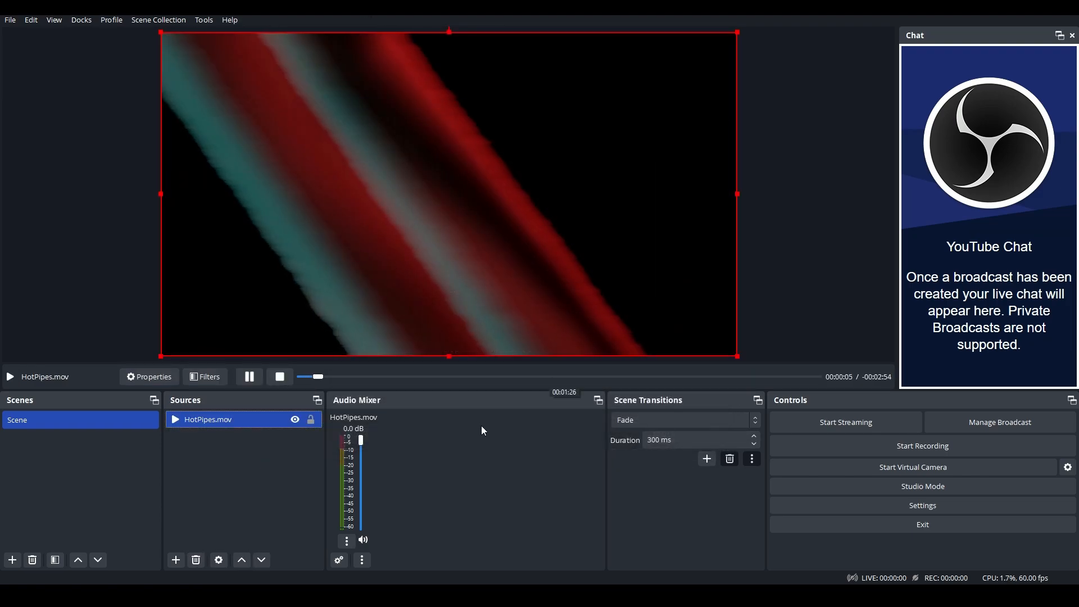
pyautogui.moveTo(321, 380); pyautogui.dragTo(809, 375)
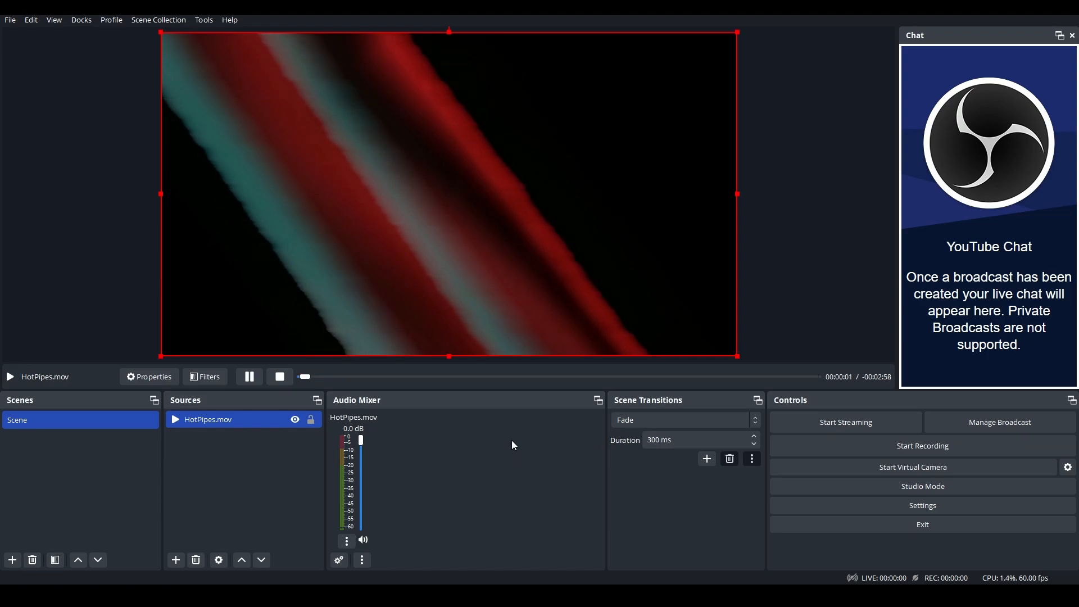
pyautogui.click(369, 377)
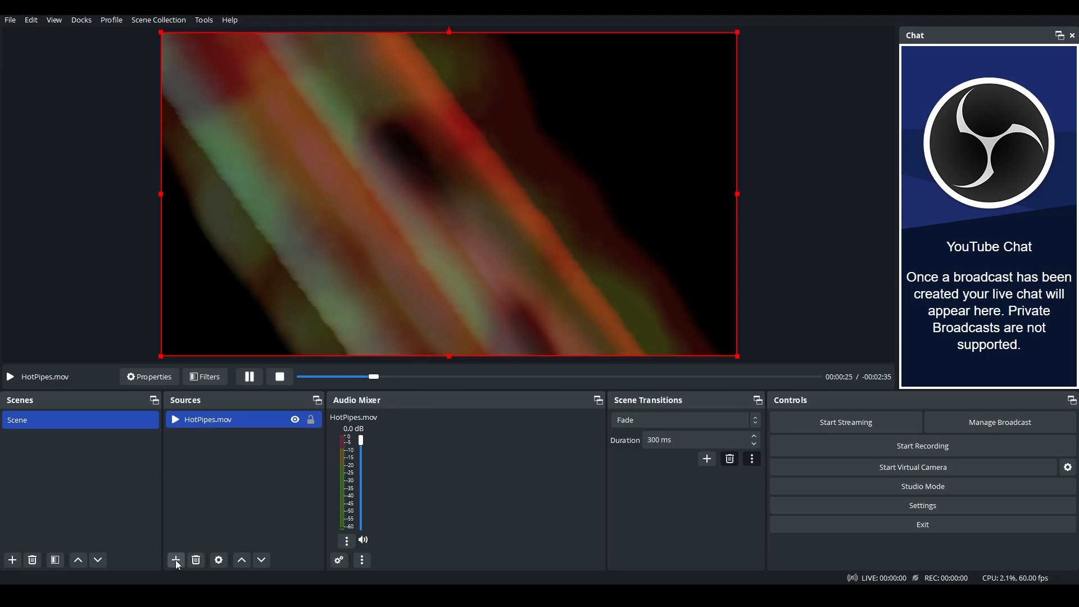
# Step: Add ChatBox.png from the Public Streaming Assets folder as a source above HotPipes.mov
pyautogui.hotkey('alt', 'Tab')
pyautogui.moveTo(673, 257); pyautogui.dragTo(504, 216)
pyautogui.click(552, 493)
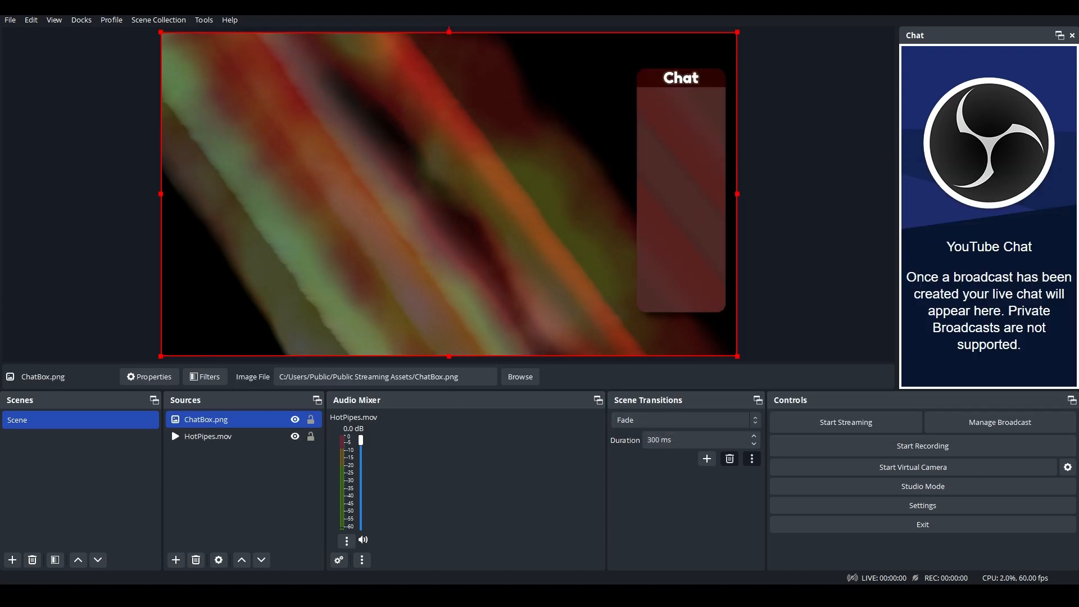
# Step: Add MaskBack.png from the assets folder as a source and order it between ChatBox.png and HotPipes.mov
pyautogui.hotkey('alt', 'Tab')
pyautogui.moveTo(830, 311); pyautogui.dragTo(395, 225)
pyautogui.click(483, 447)
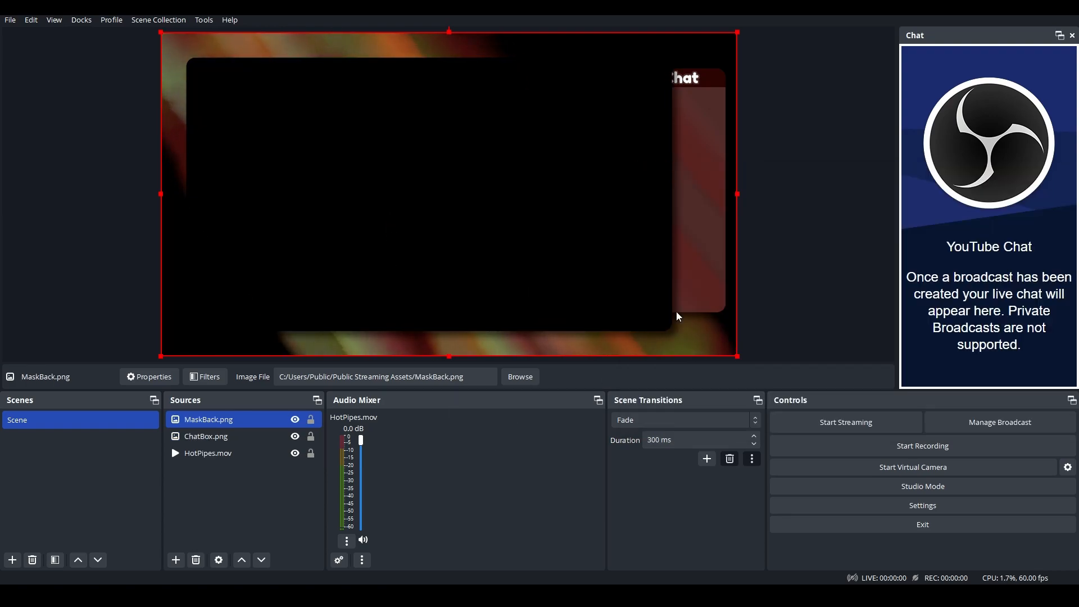
pyautogui.moveTo(229, 428); pyautogui.dragTo(231, 445)
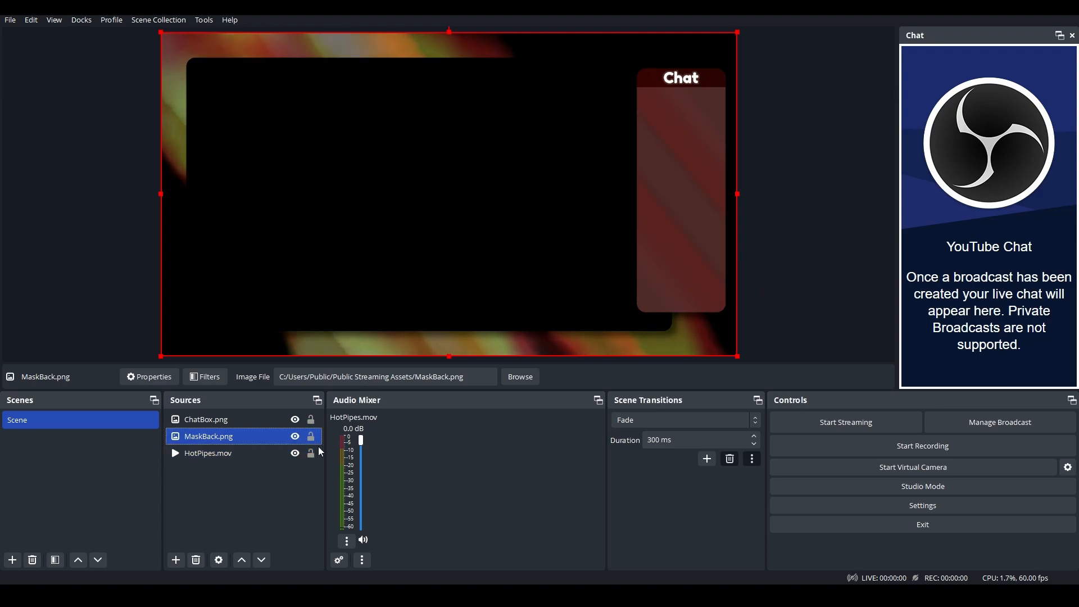
pyautogui.hotkey('alt', 'Tab')
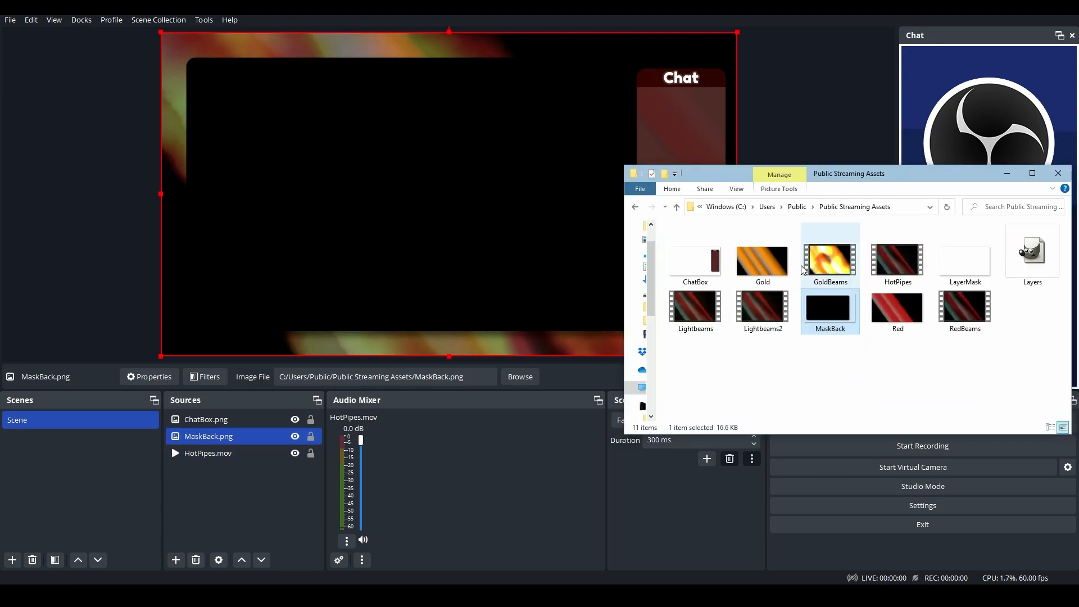
pyautogui.click(978, 258)
pyautogui.click(476, 474)
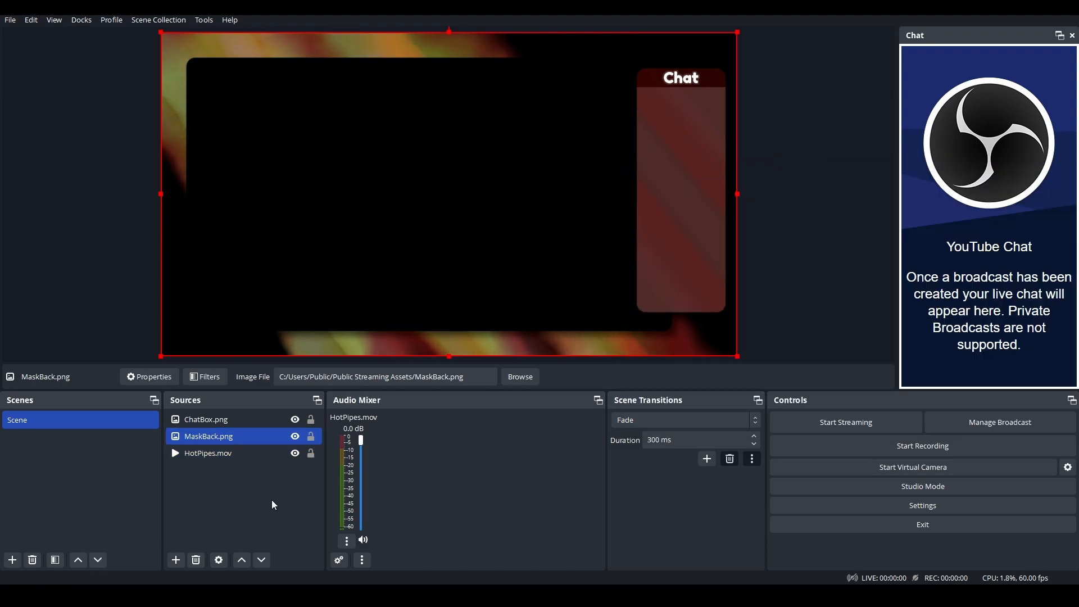
pyautogui.click(176, 560)
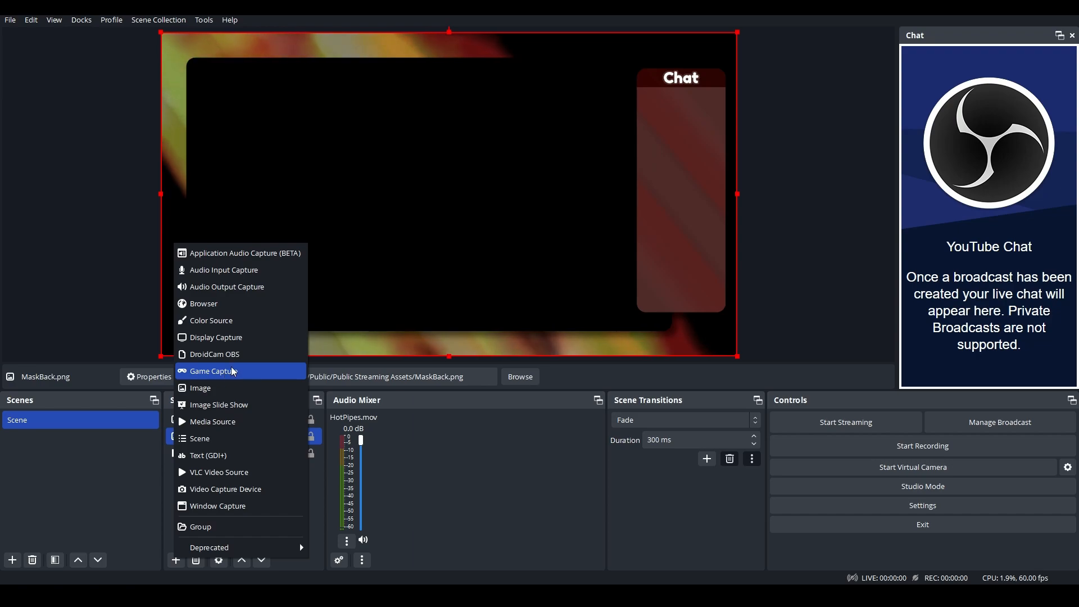
# Step: Add GoldBeams.mov from the assets folder as the uppermost source and select it
pyautogui.hotkey('alt', 'Tab')
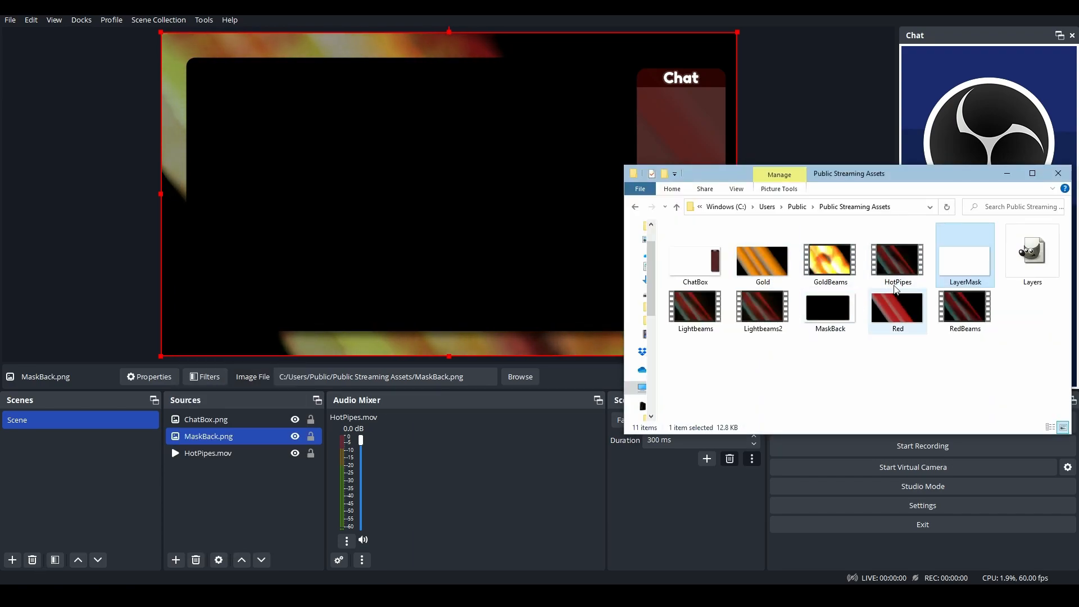
pyautogui.moveTo(833, 262); pyautogui.dragTo(259, 468)
pyautogui.click(230, 420)
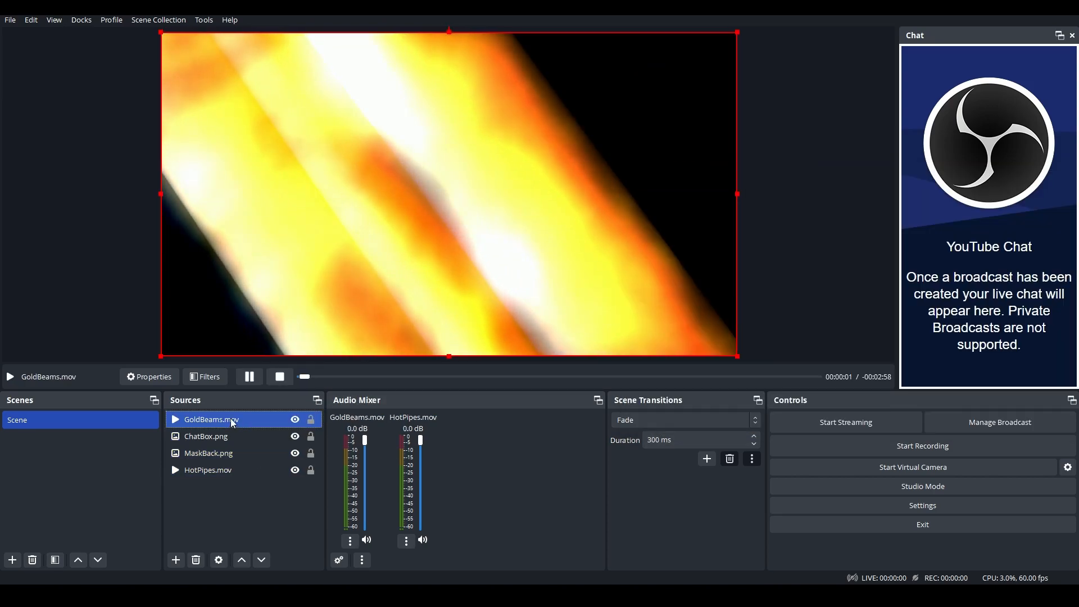
pyautogui.rightClick(235, 426)
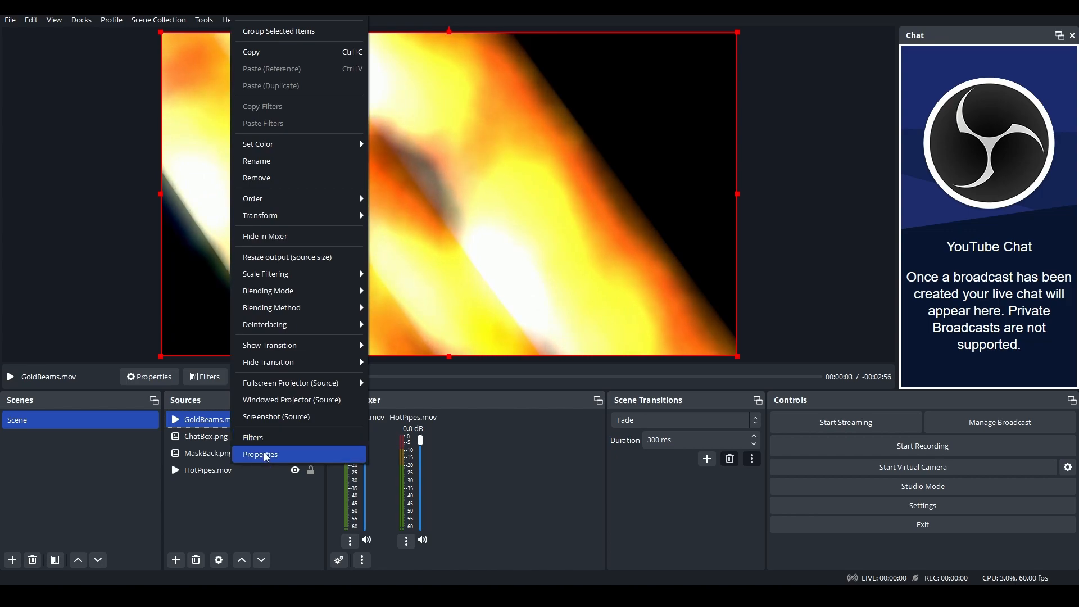
pyautogui.click(265, 462)
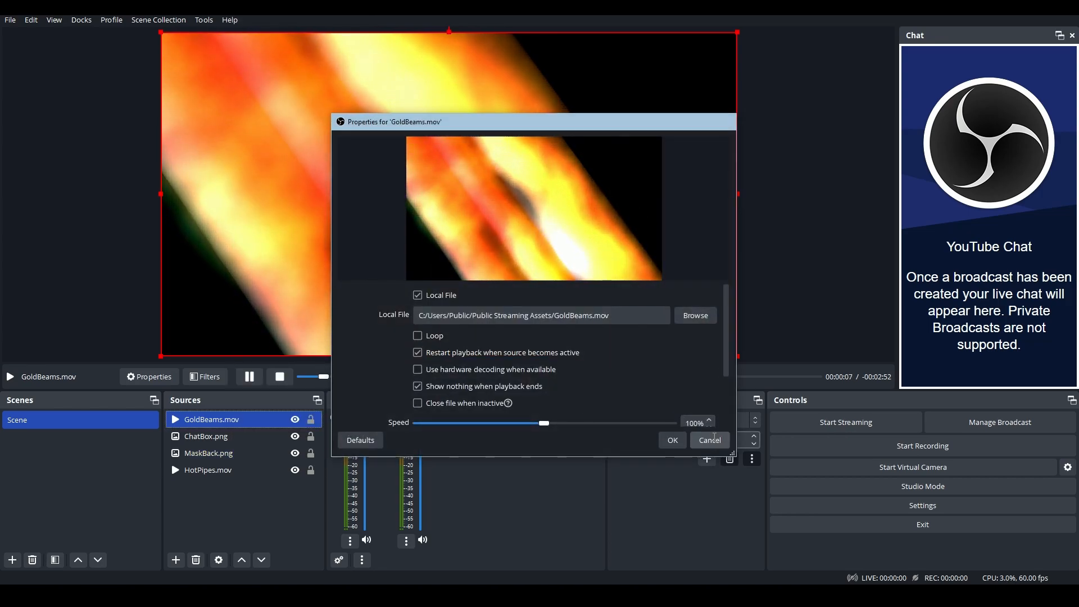
pyautogui.click(710, 440)
# Step: Add an Image Mask/Blend effect filter to the GoldBeams.mov source, keeping the default filter name
pyautogui.rightClick(227, 420)
pyautogui.click(255, 437)
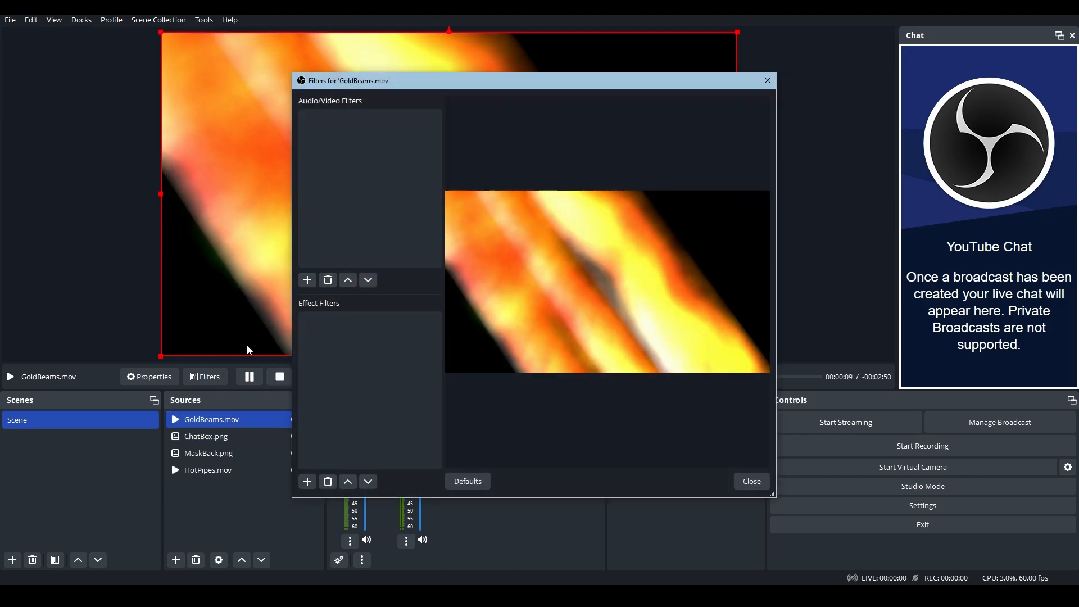
pyautogui.click(303, 484)
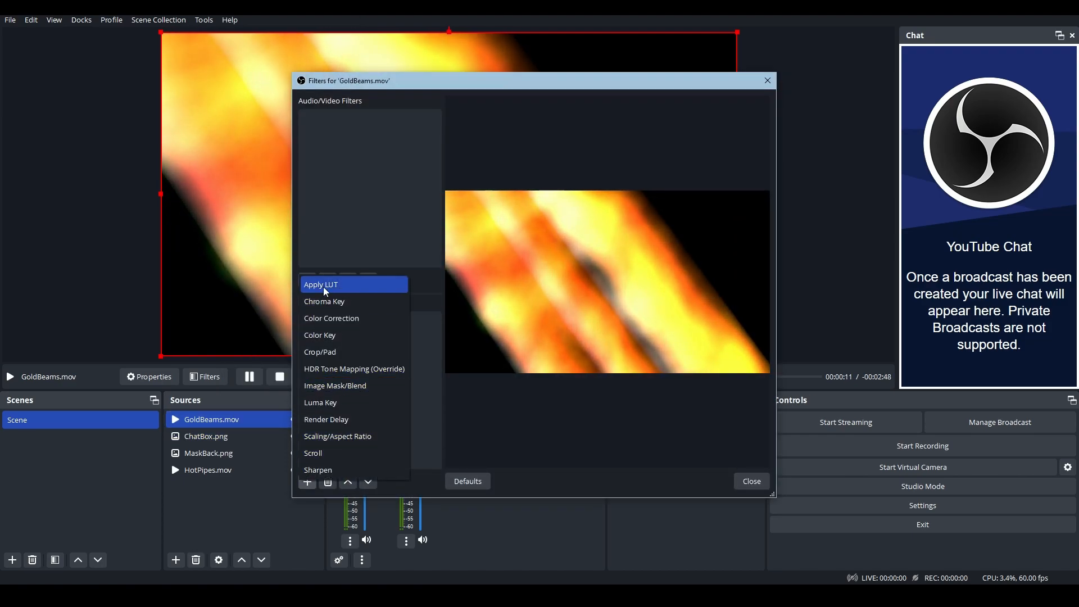
pyautogui.click(337, 387)
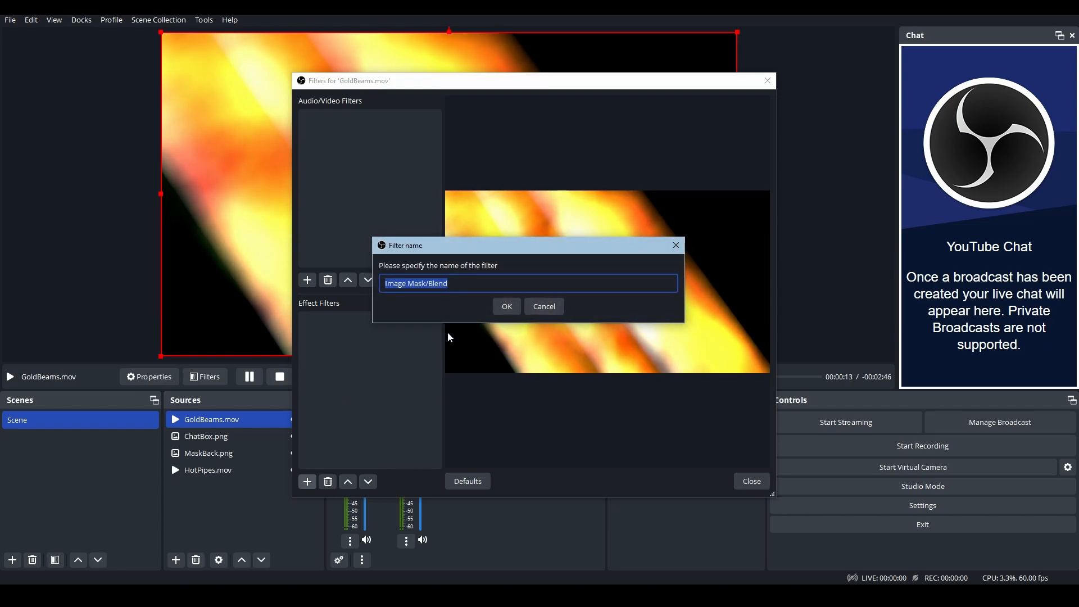
pyautogui.click(497, 311)
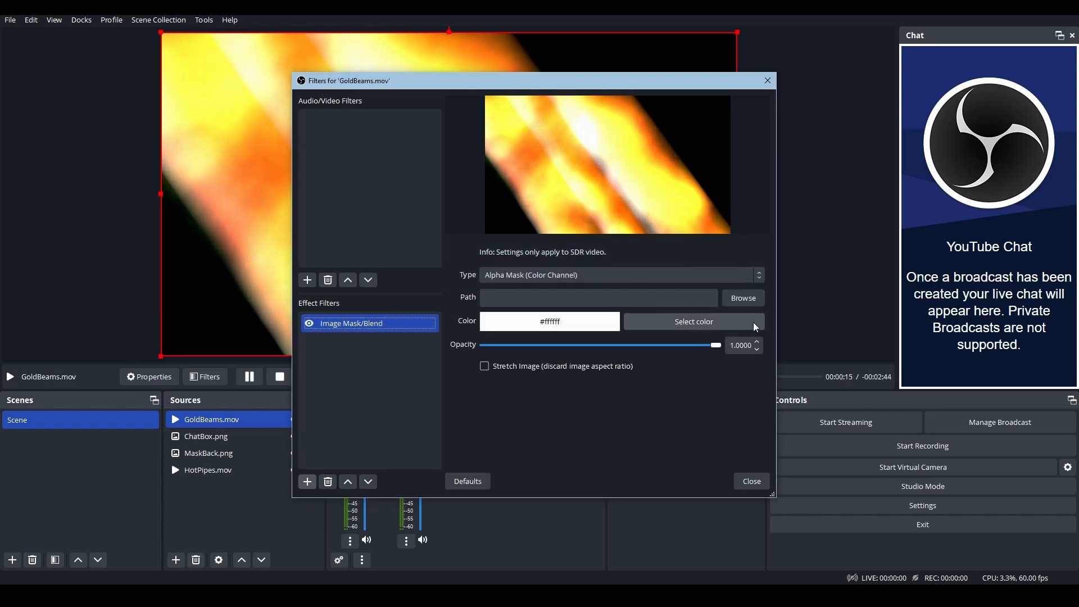
# Step: Set LayerMask.png as the mask image of the GoldBeams.mov filter and close the filter settings
pyautogui.click(722, 594)
pyautogui.moveTo(964, 257); pyautogui.dragTo(570, 305)
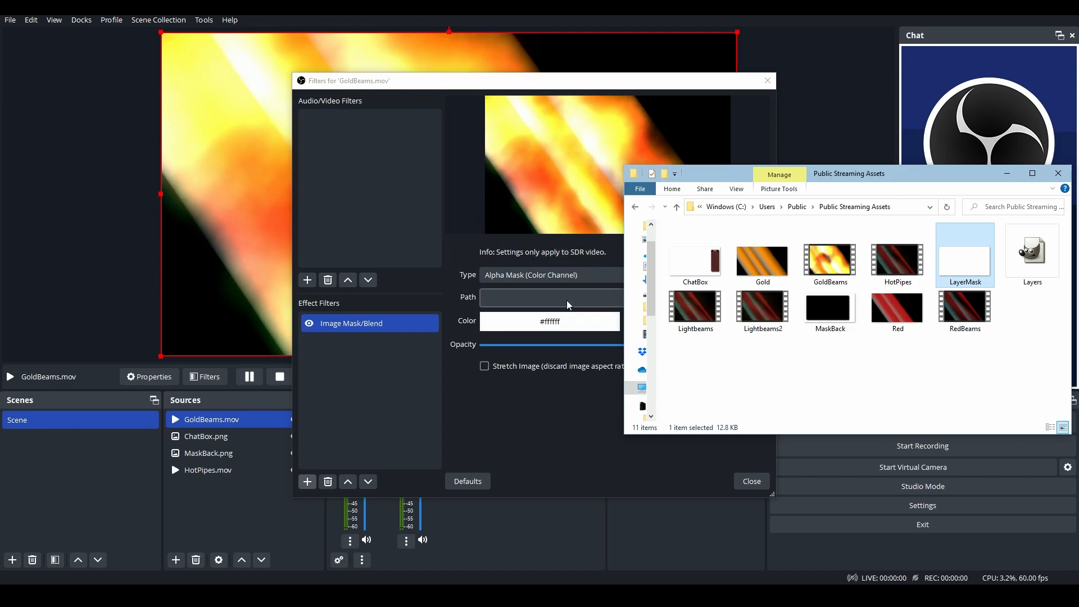
pyautogui.click(577, 430)
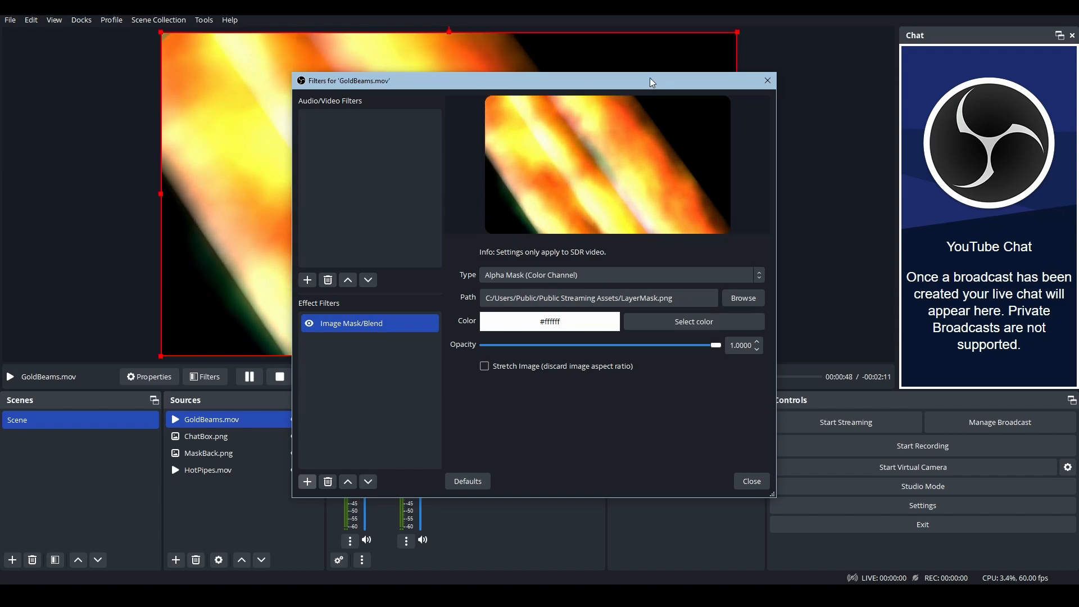
pyautogui.click(752, 482)
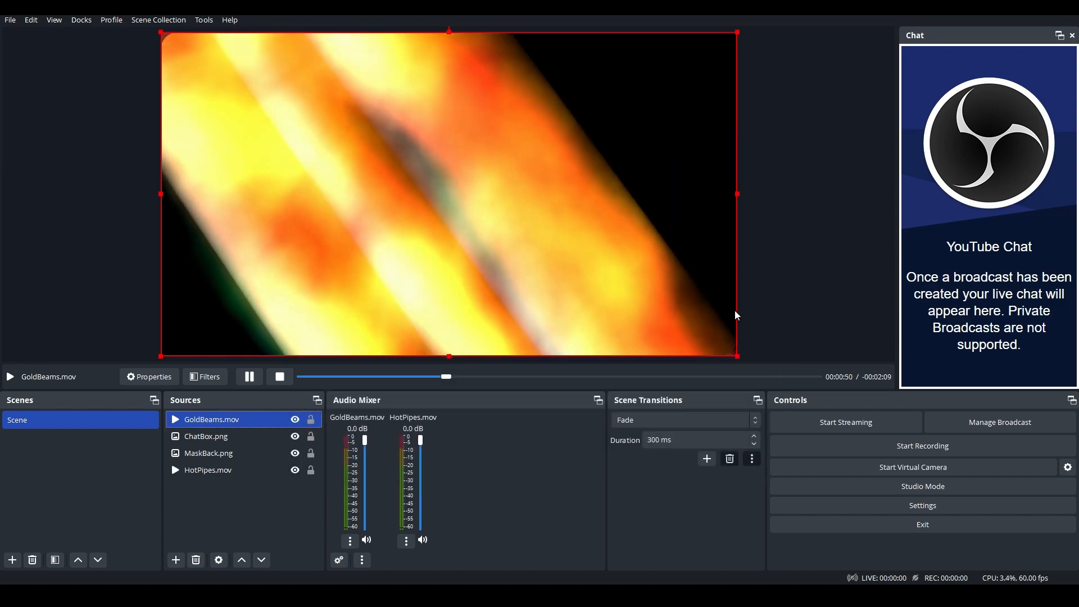
# Step: Scale and move GoldBeams.mov over the black mask panel, about 66 px from the canvas's left edge and 71 px from its bottom
pyautogui.moveTo(736, 354); pyautogui.dragTo(677, 324)
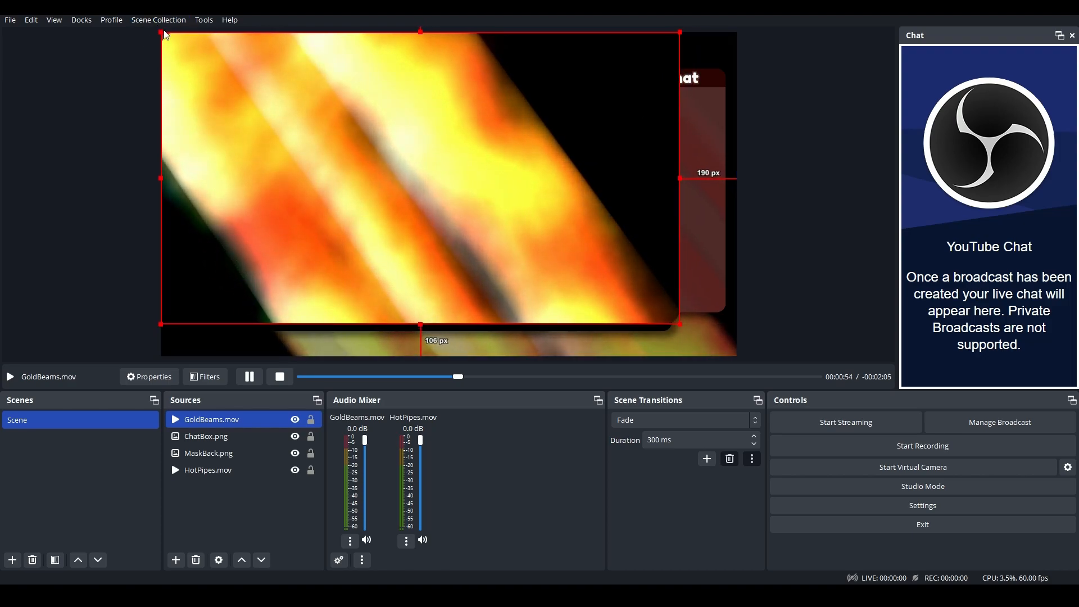
pyautogui.moveTo(162, 32); pyautogui.dragTo(205, 57)
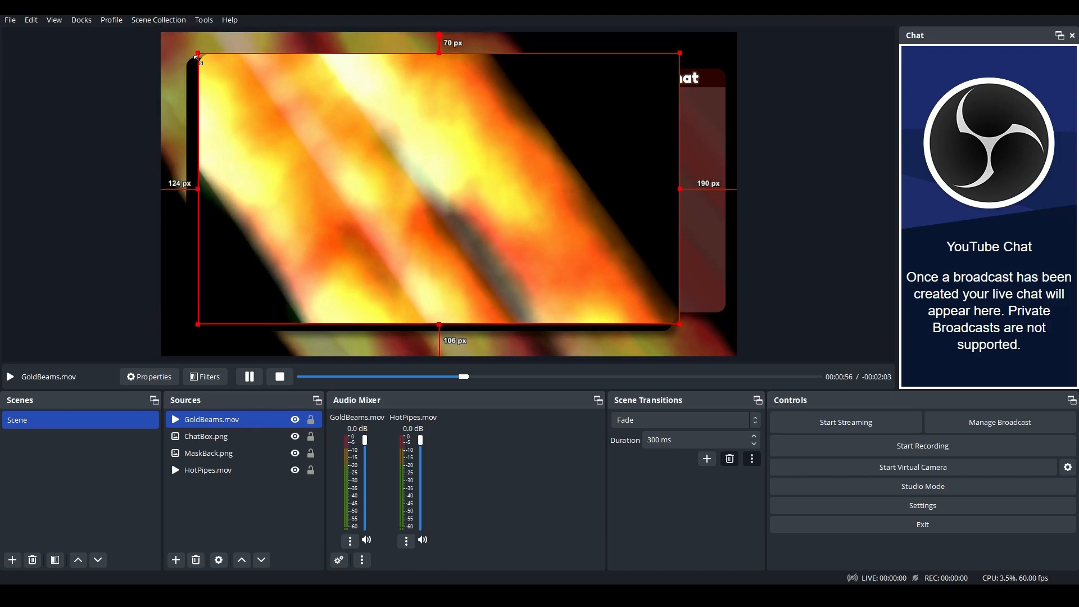
pyautogui.moveTo(291, 113); pyautogui.dragTo(278, 117)
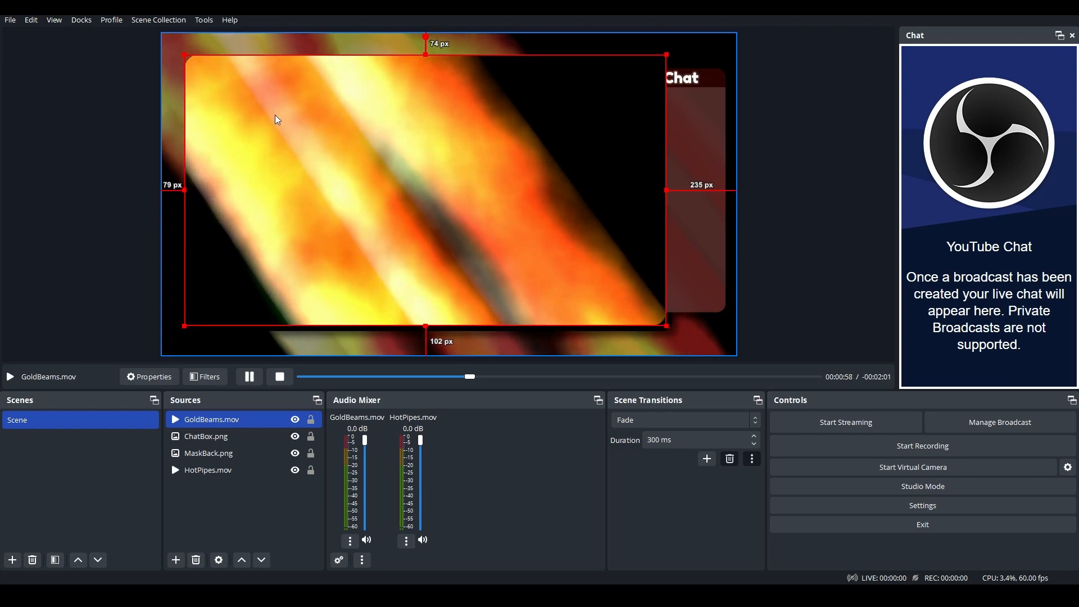
pyautogui.moveTo(668, 53)
pyautogui.mouseDown()
pyautogui.moveTo(654, 59)
pyautogui.moveTo(676, 66)
pyautogui.mouseUp()
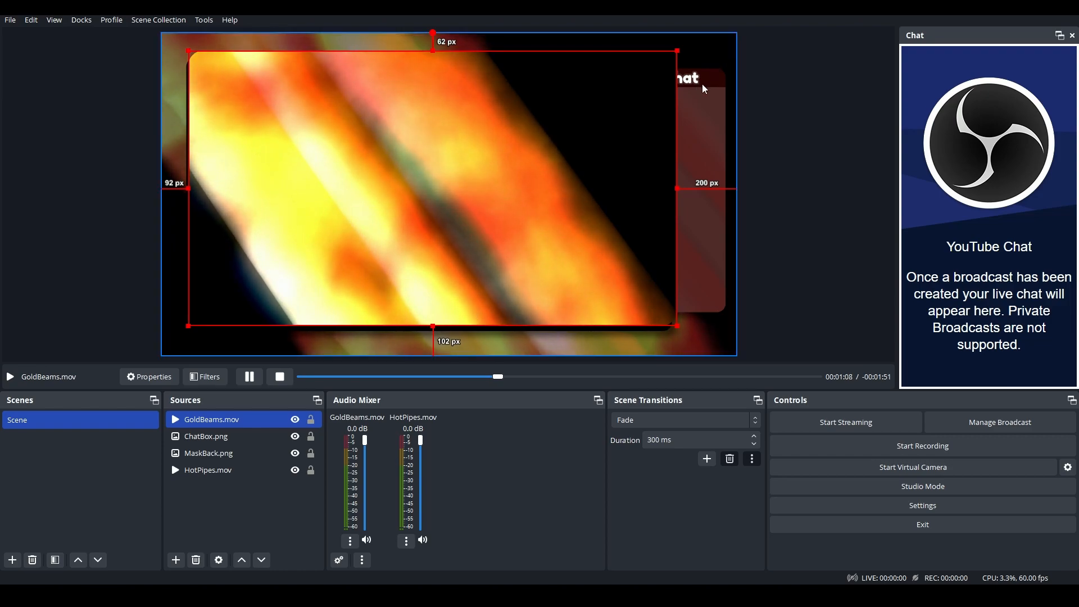
pyautogui.moveTo(651, 135)
pyautogui.mouseDown()
pyautogui.moveTo(638, 168)
pyautogui.moveTo(644, 135)
pyautogui.mouseUp()
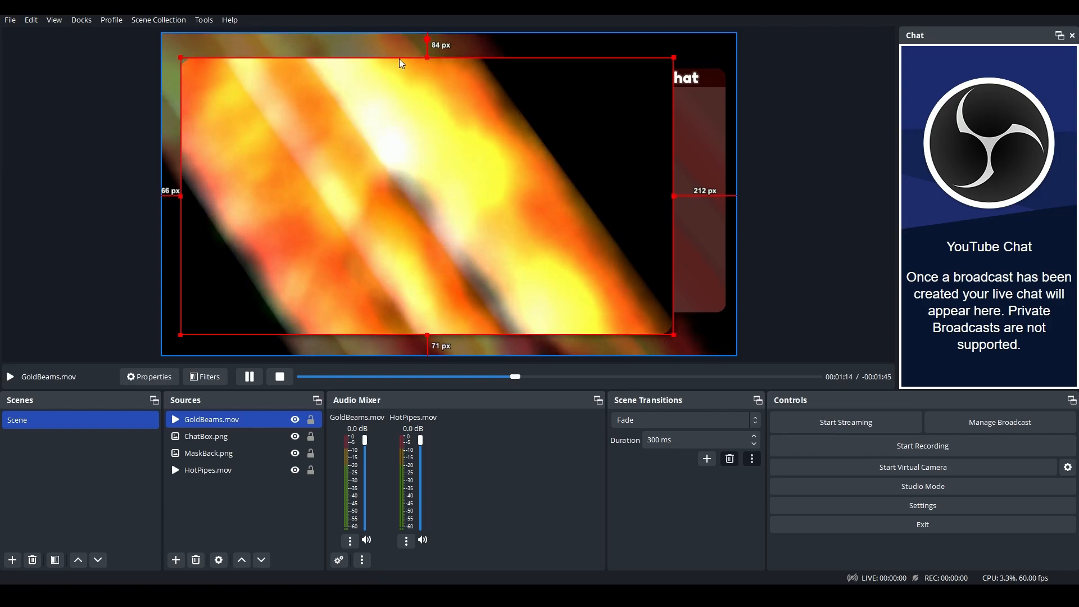
pyautogui.moveTo(676, 55); pyautogui.dragTo(681, 59)
pyautogui.click(763, 66)
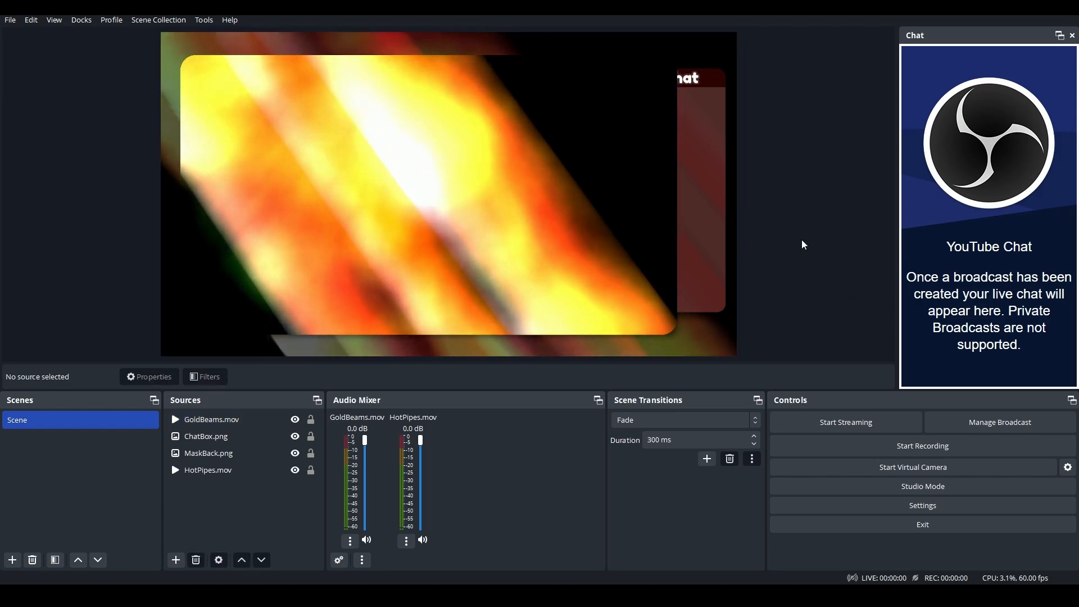
pyautogui.click(176, 560)
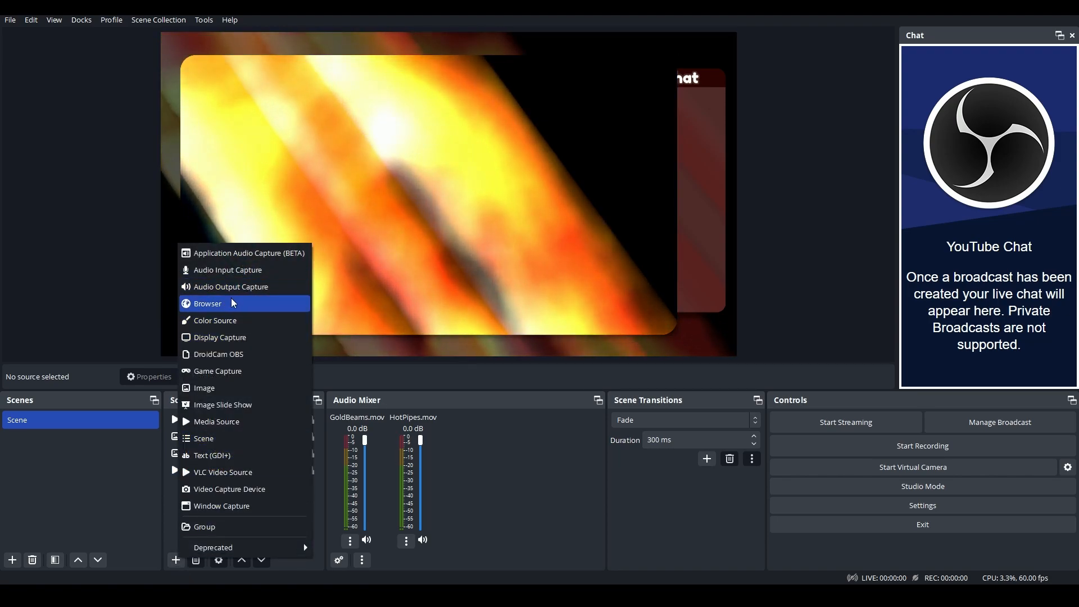
pyautogui.click(536, 468)
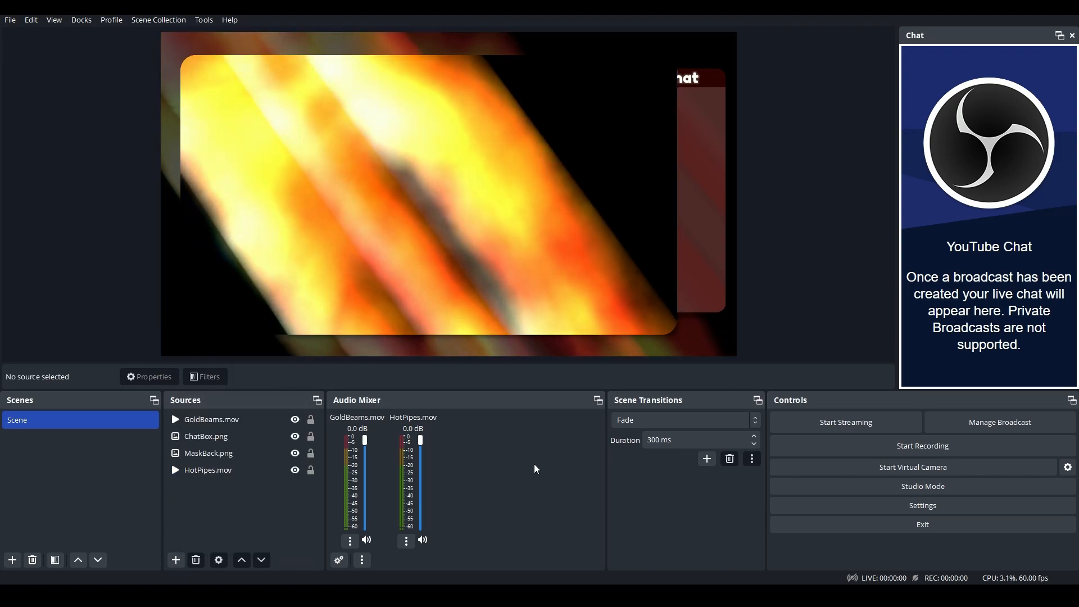
pyautogui.click(176, 560)
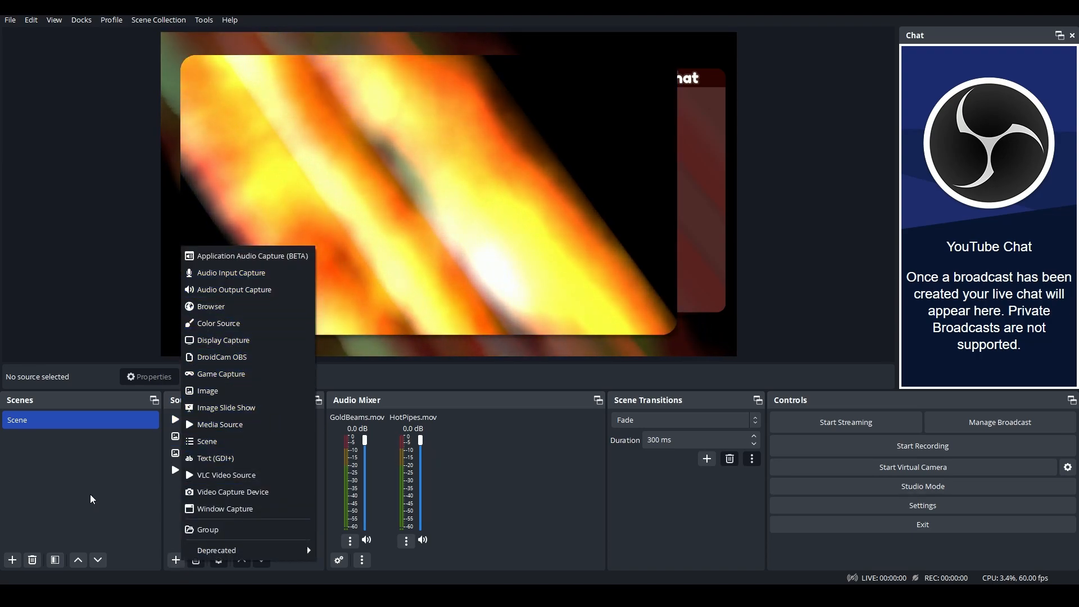
pyautogui.click(92, 499)
pyautogui.click(181, 475)
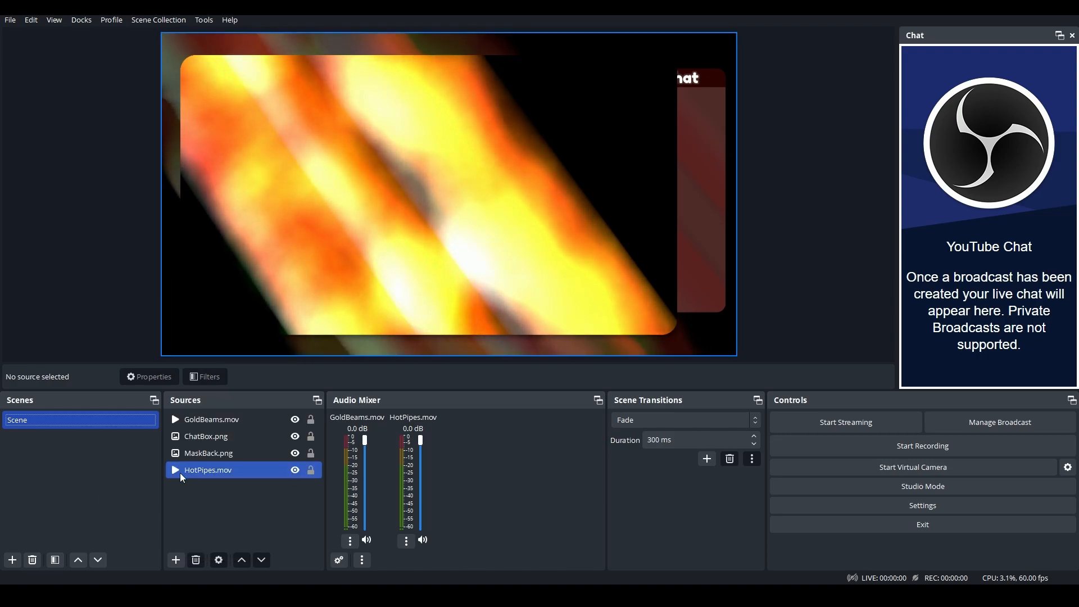
pyautogui.click(193, 469)
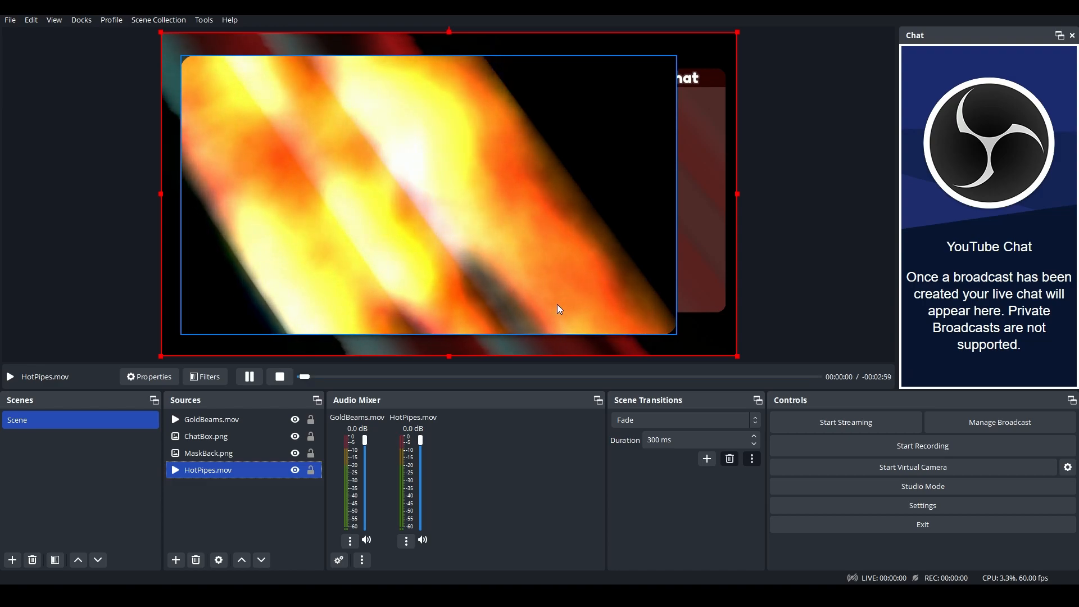
pyautogui.click(742, 275)
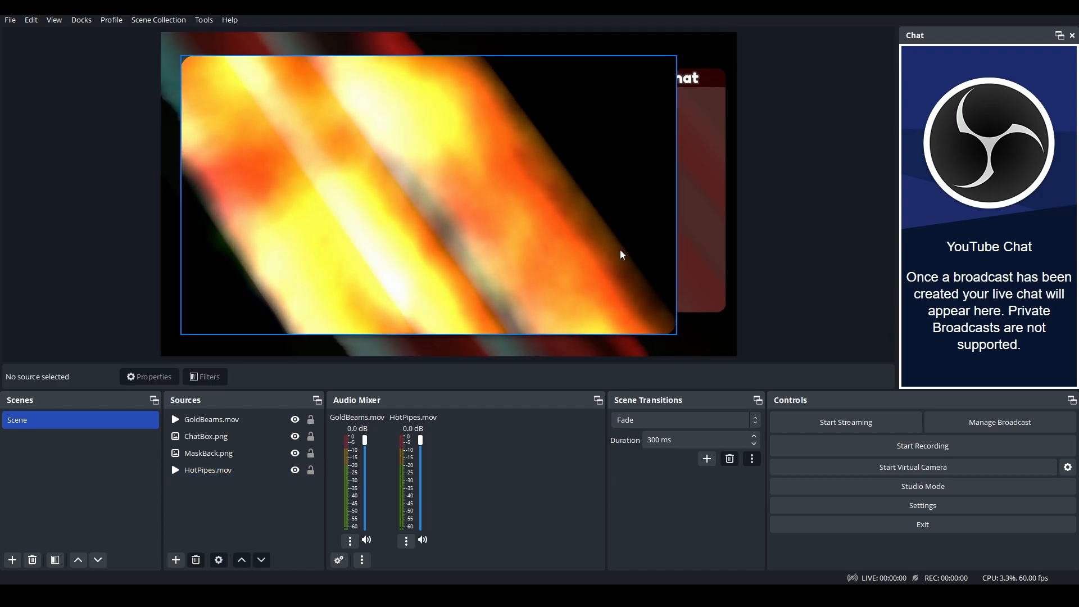
# Step: Reposition GoldBeams.mov over the black mask panel, about 71 px from the canvas's left and bottom edges, and deselect it
pyautogui.click(602, 269)
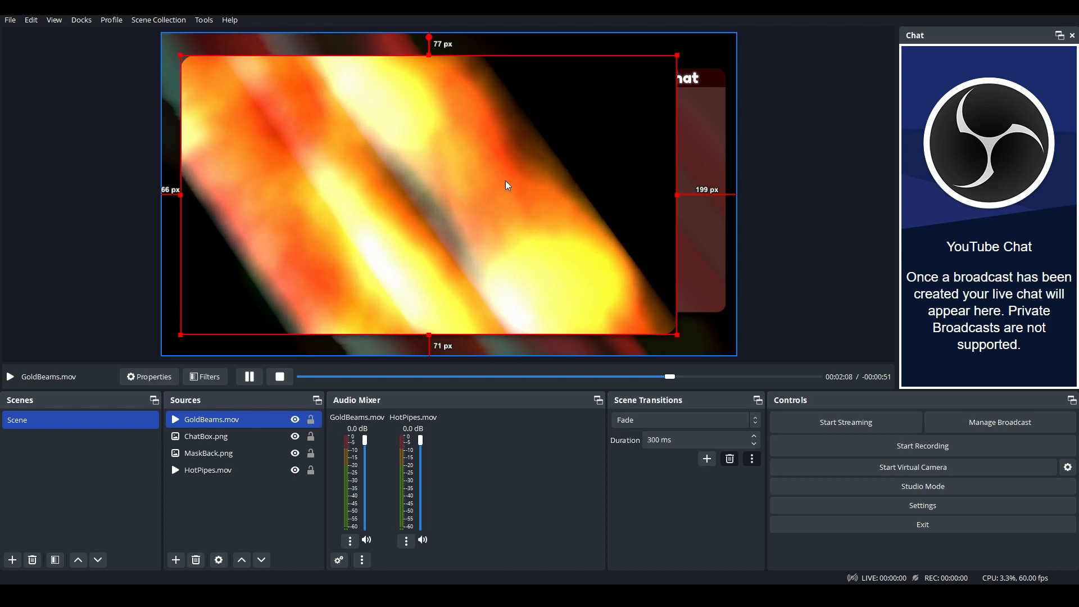
pyautogui.moveTo(571, 205)
pyautogui.mouseDown()
pyautogui.moveTo(530, 217)
pyautogui.moveTo(491, 195)
pyautogui.moveTo(518, 180)
pyautogui.moveTo(568, 202)
pyautogui.mouseUp()
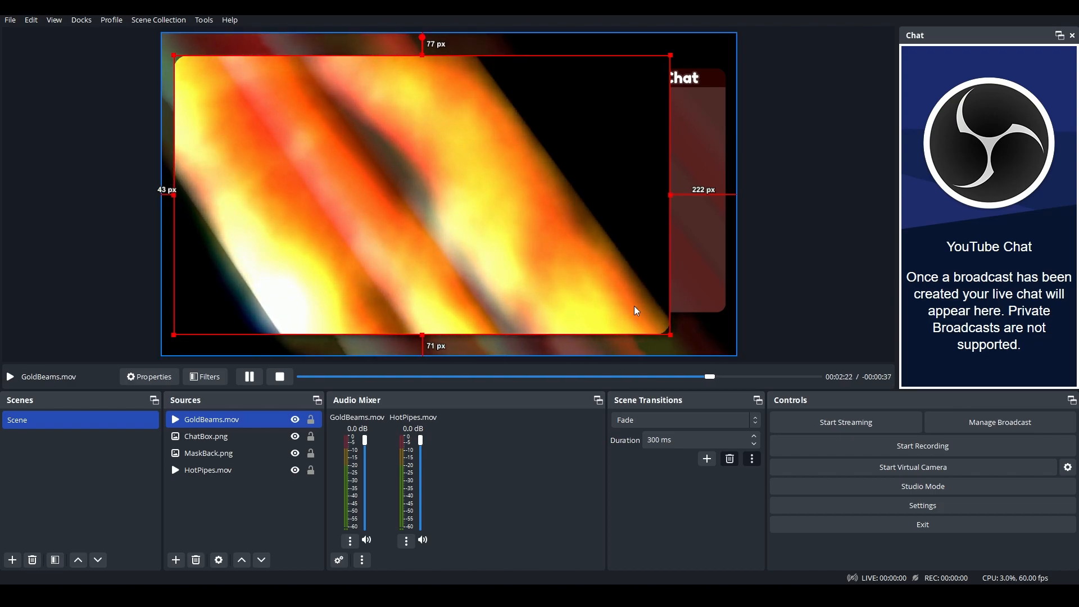
pyautogui.moveTo(539, 195)
pyautogui.mouseDown()
pyautogui.moveTo(547, 206)
pyautogui.moveTo(546, 196)
pyautogui.mouseUp()
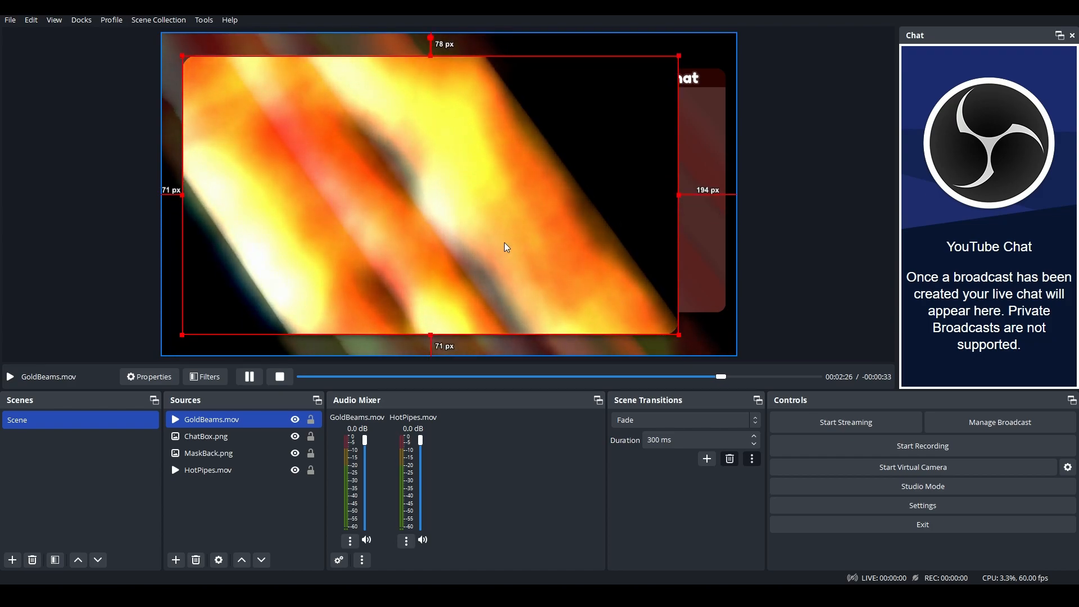
pyautogui.rightClick(240, 422)
pyautogui.click(212, 533)
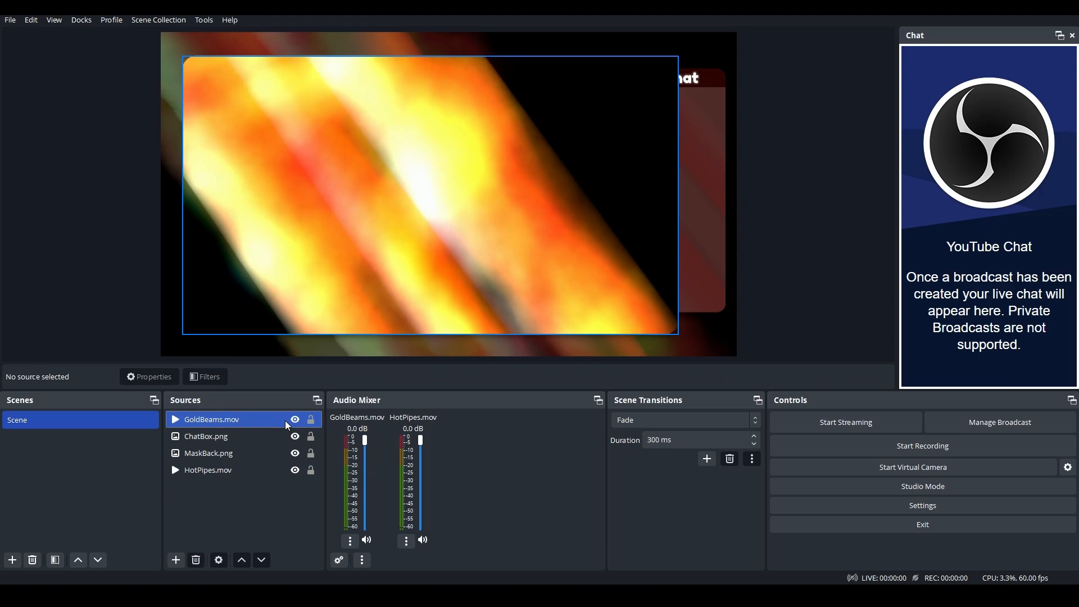
# Step: Hide all four sources in the scene, and show only the HotPipes.mov background again
pyautogui.click(295, 419)
pyautogui.click(295, 436)
pyautogui.click(303, 452)
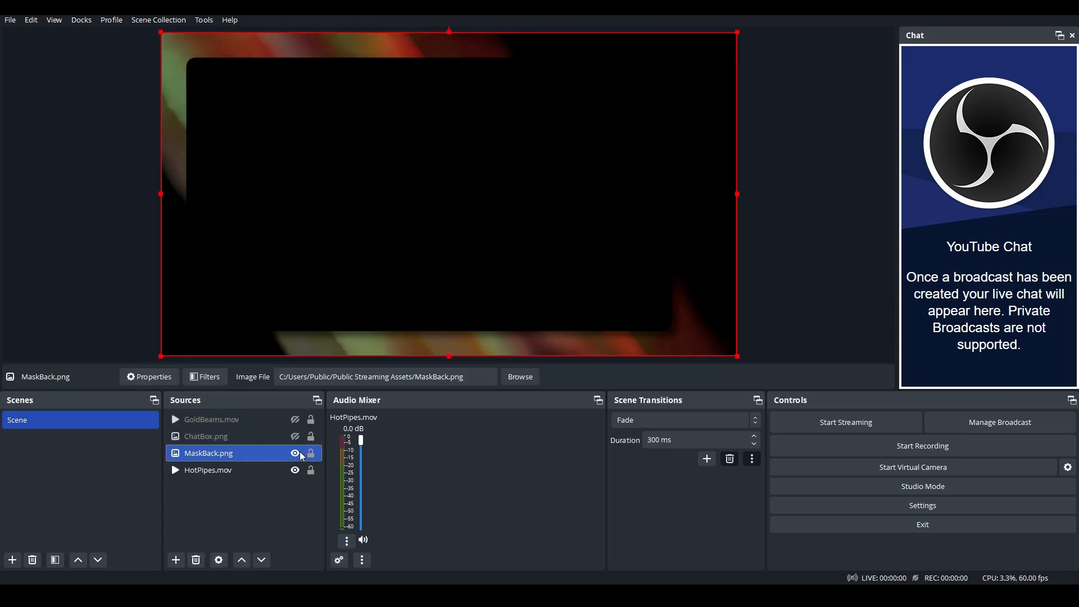
pyautogui.click(294, 468)
pyautogui.click(296, 453)
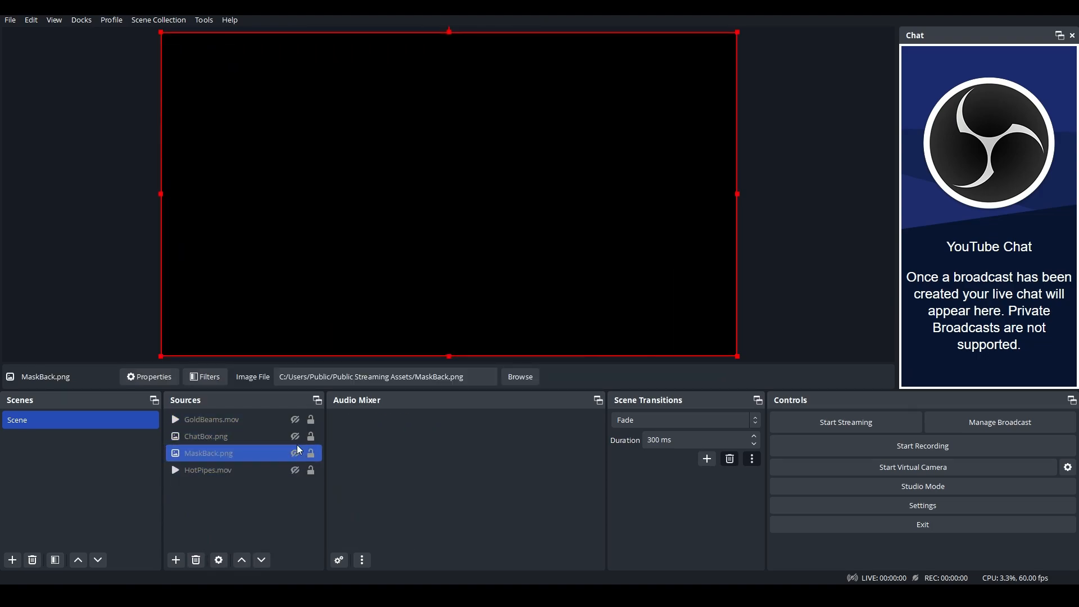
pyautogui.click(296, 471)
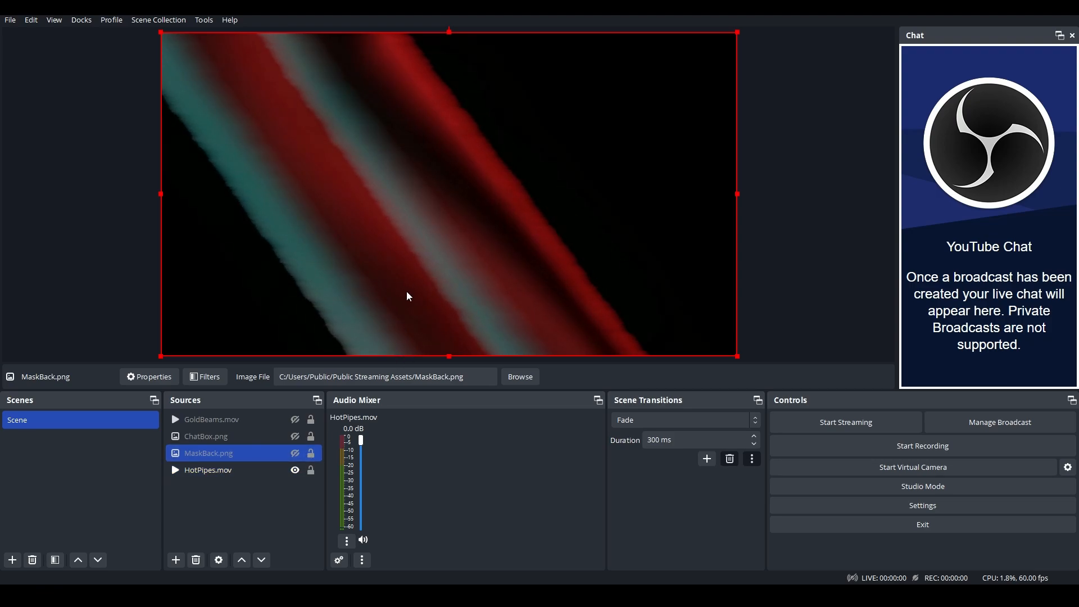